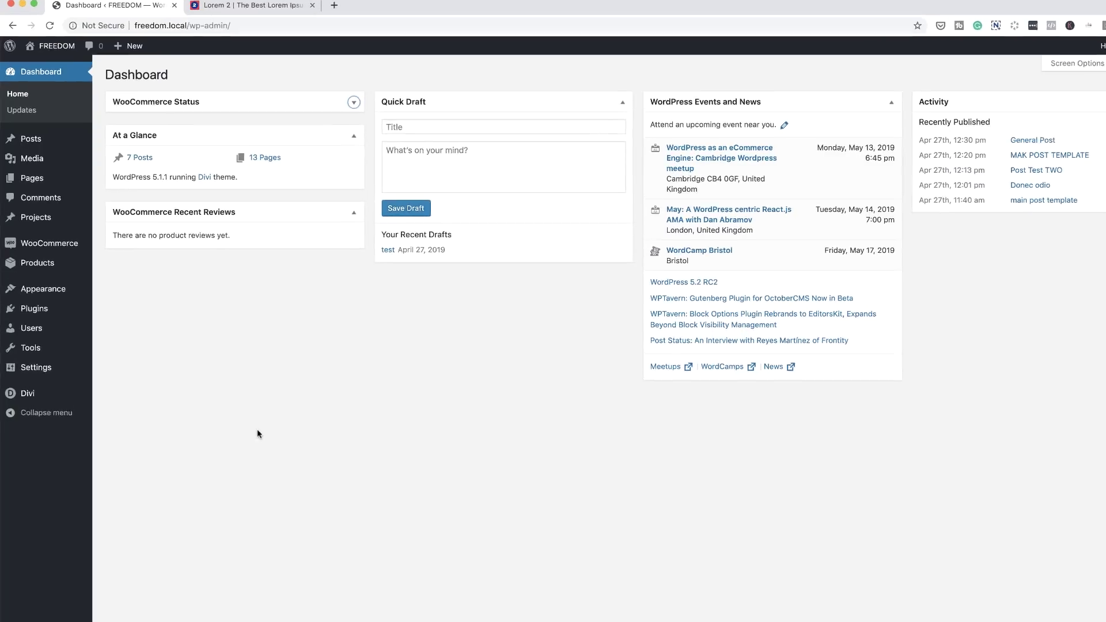
Create a new page titled "Mobile Walkthroughs" and start editing it with the Divi Builder
mouse_move(39, 180)
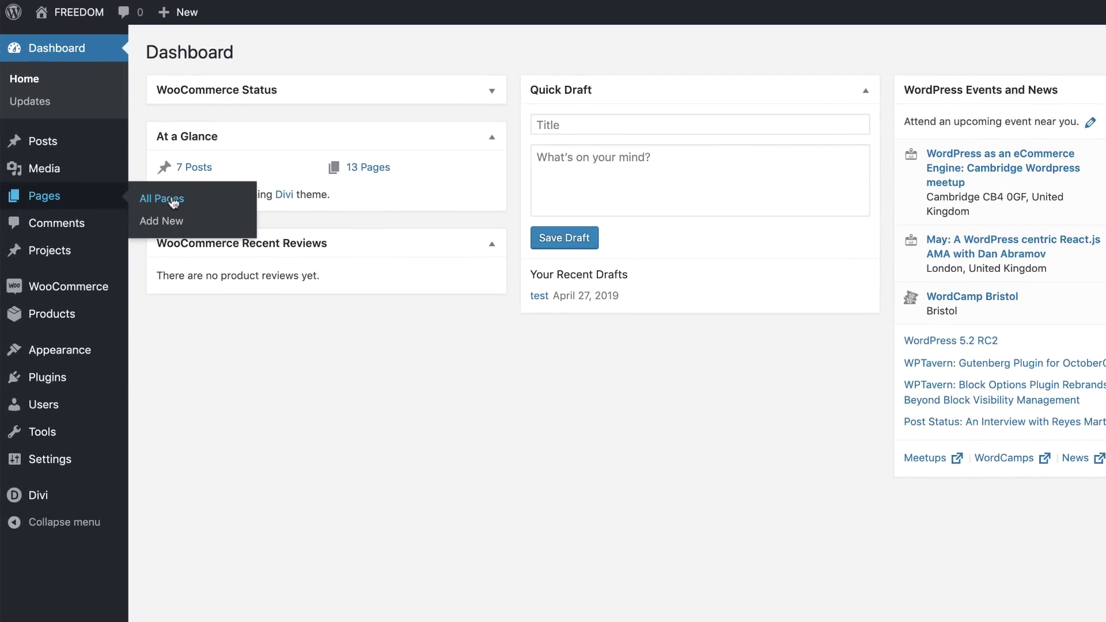
left_click(169, 224)
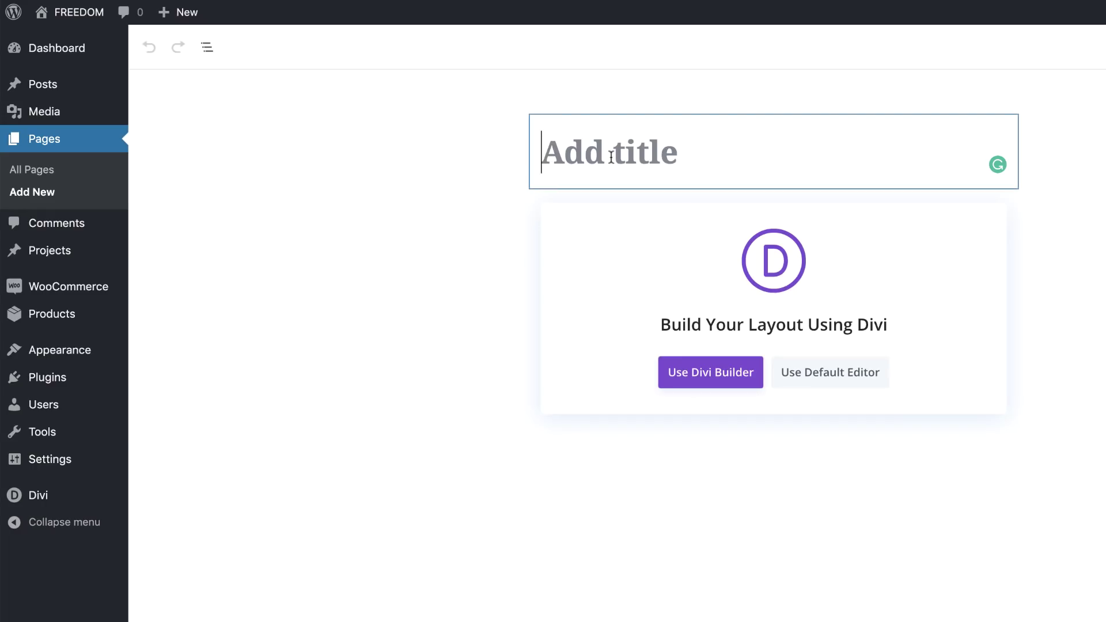
type("Mobile Walkthroughs")
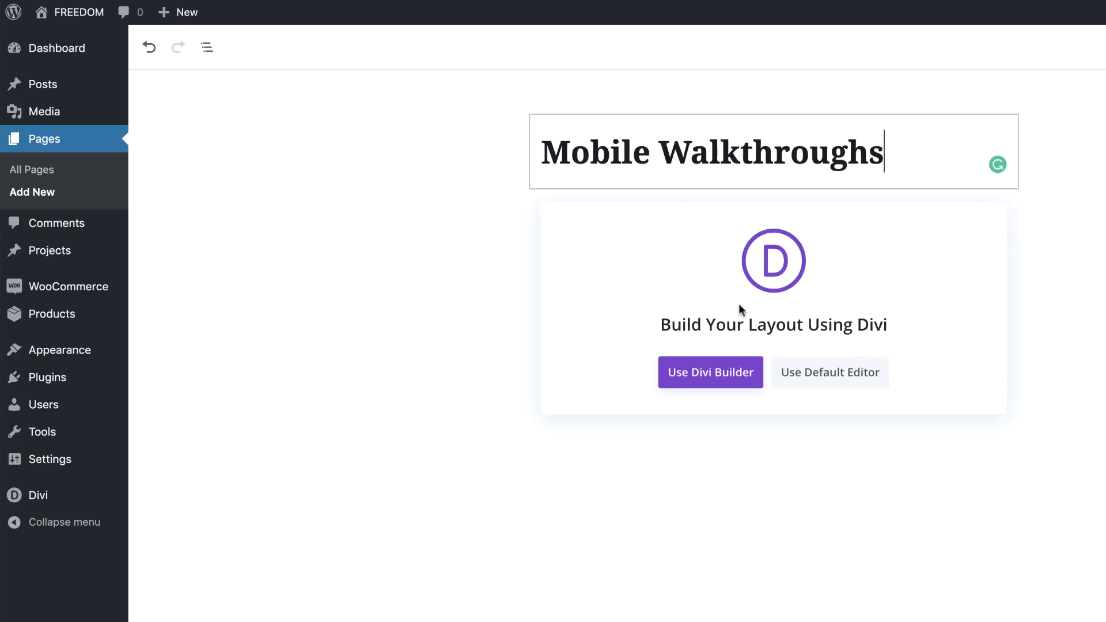
left_click(722, 380)
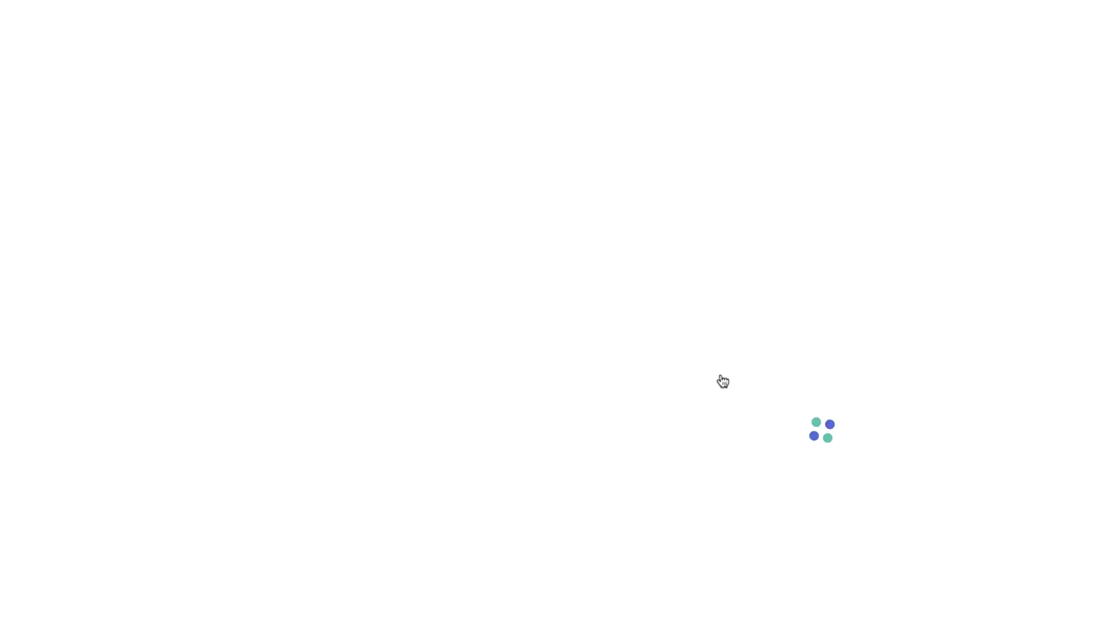
Start building the page from scratch with a single-column row, without adding a module to it
left_click(309, 333)
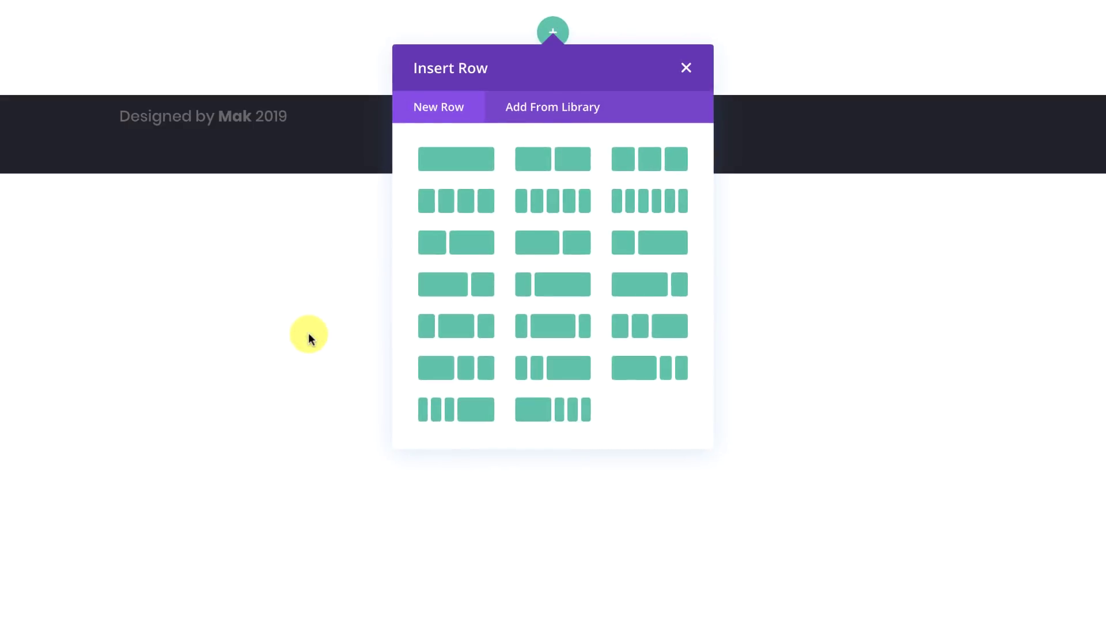
left_click(466, 167)
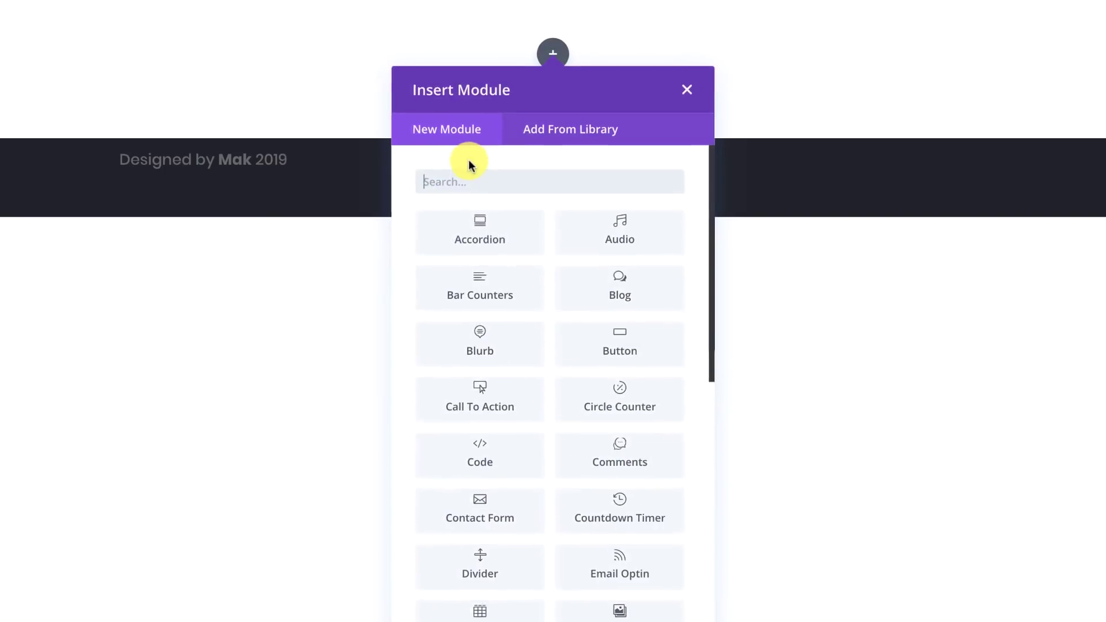
left_click(686, 88)
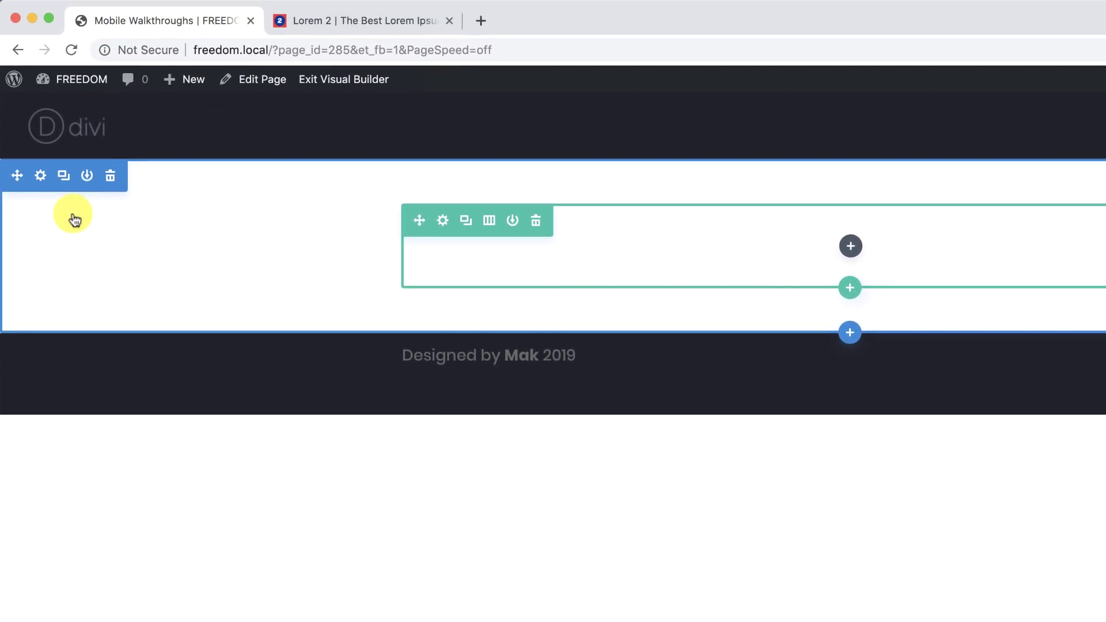
In the section's spacing settings, set linked top and bottom custom padding of 4vw for desktop
left_click(41, 175)
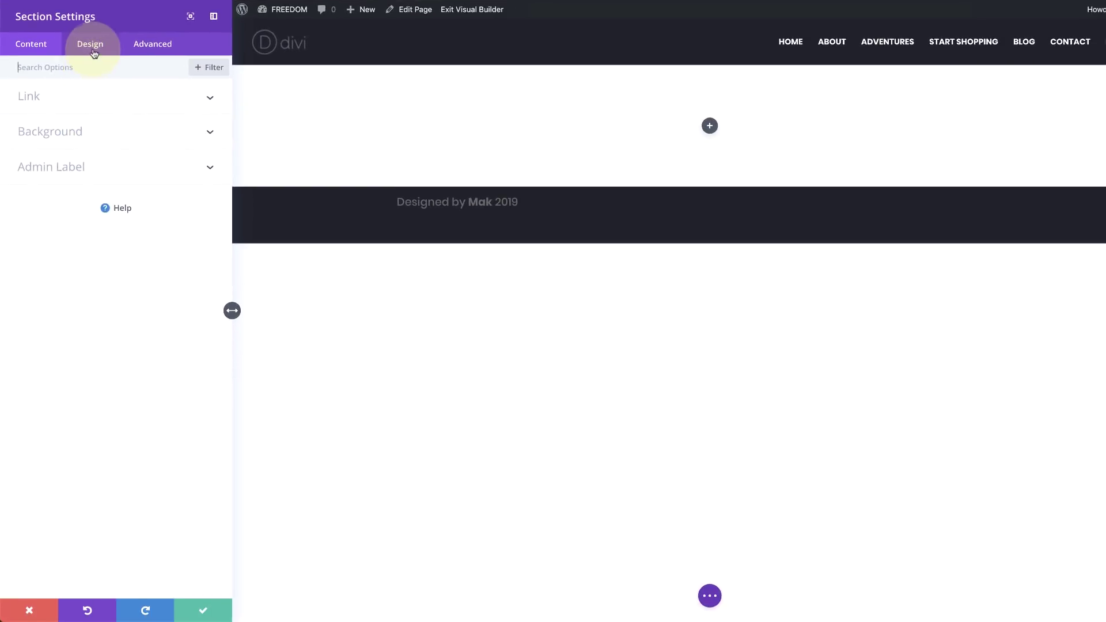
left_click(128, 129)
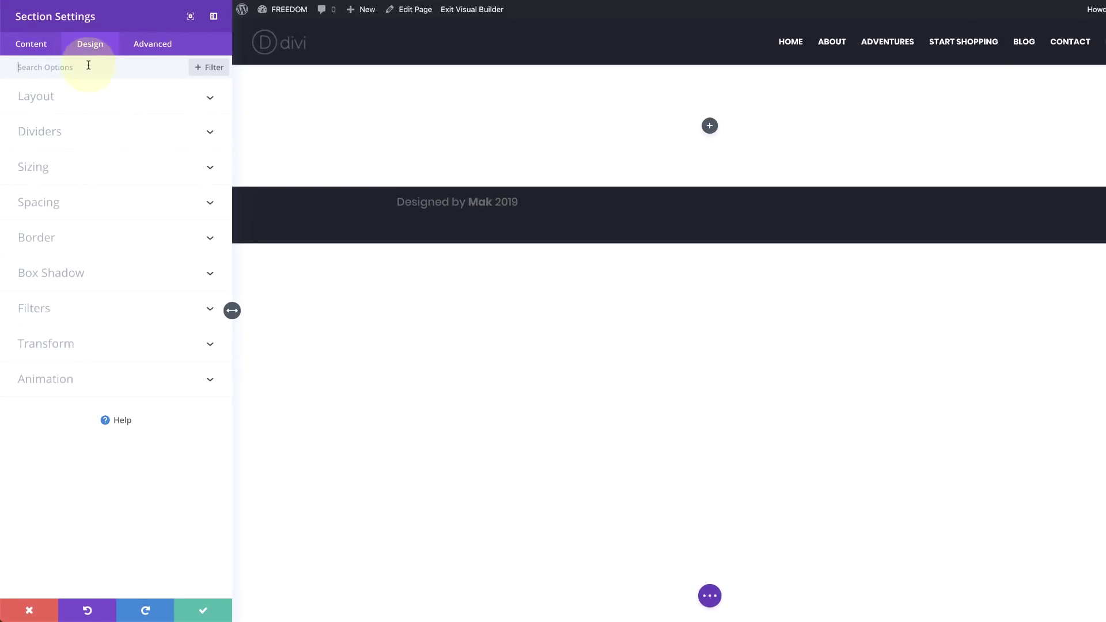
left_click(50, 202)
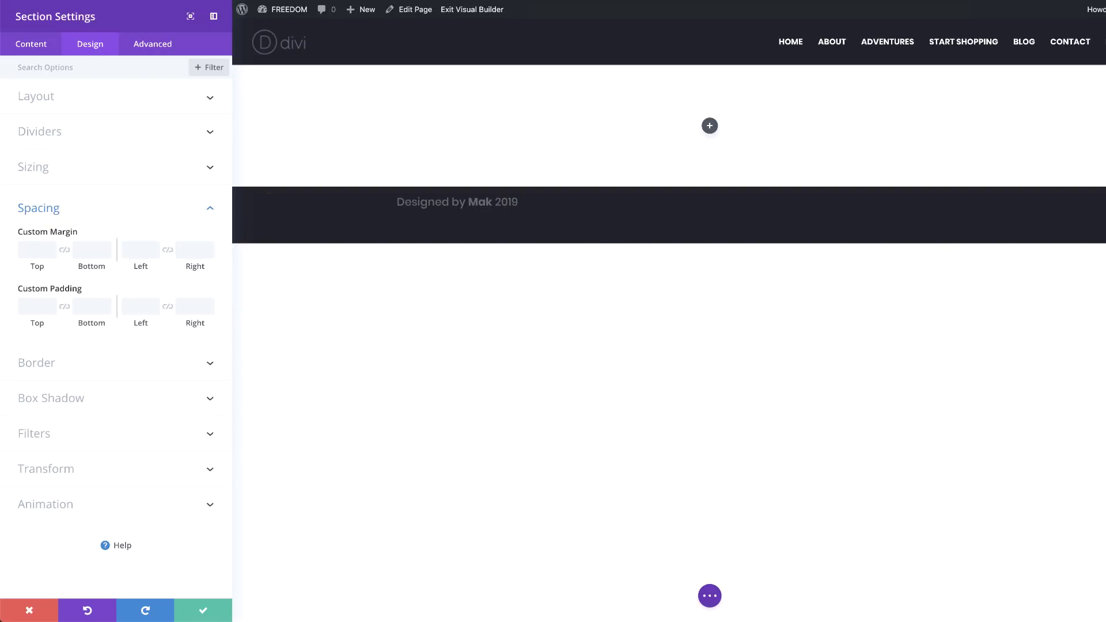
left_click(33, 307)
type("4vw")
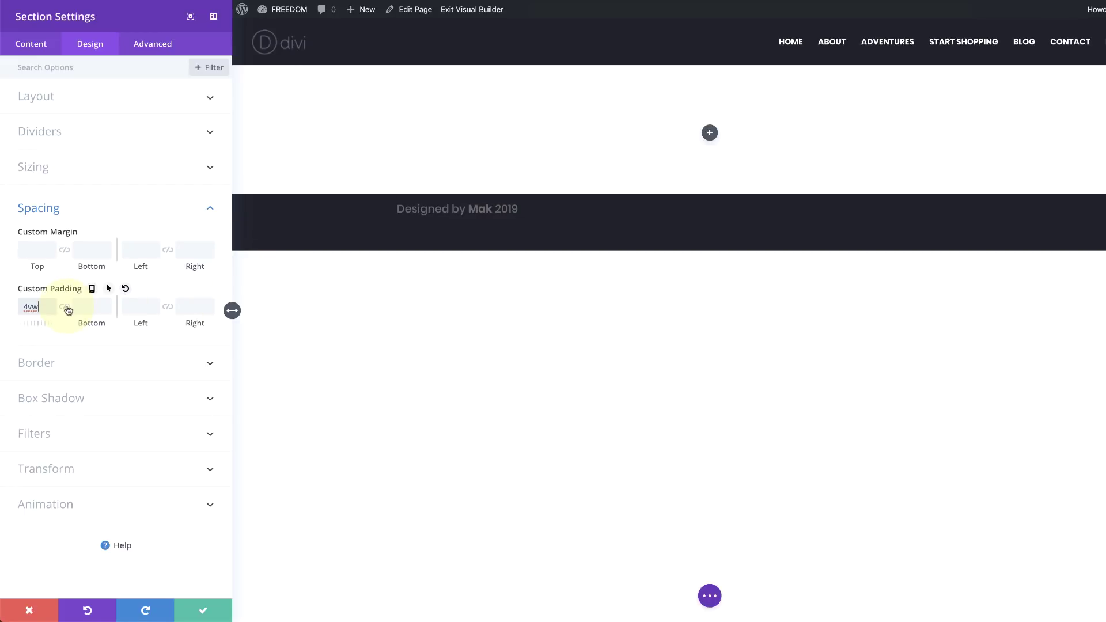
left_click(67, 311)
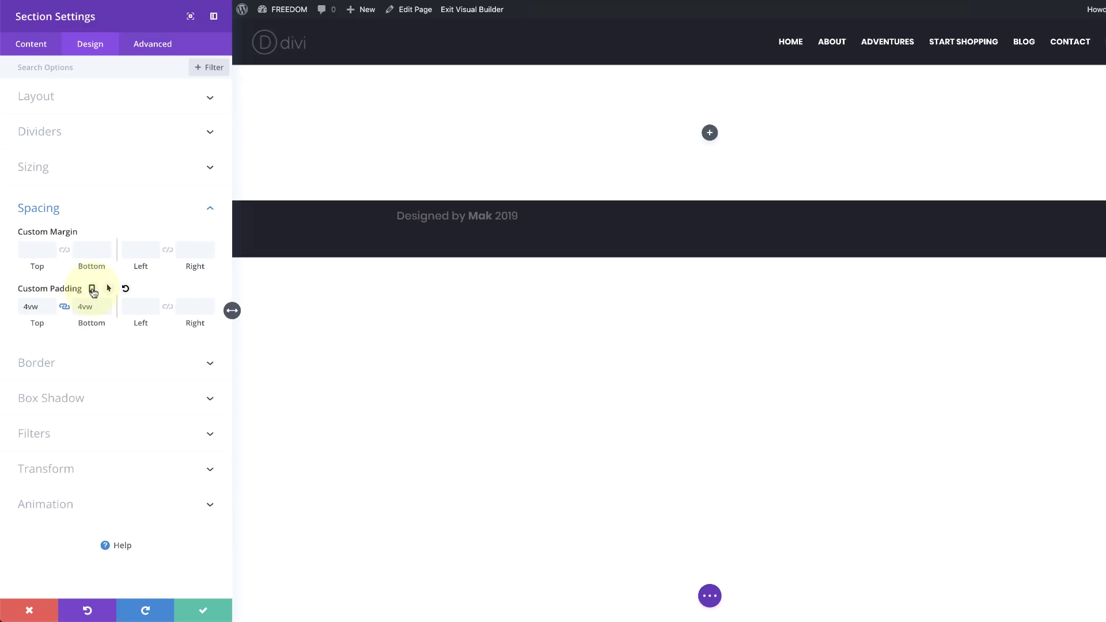
Enable responsive values for the section's custom padding and set tablet top and bottom padding to 5vw
left_click(92, 290)
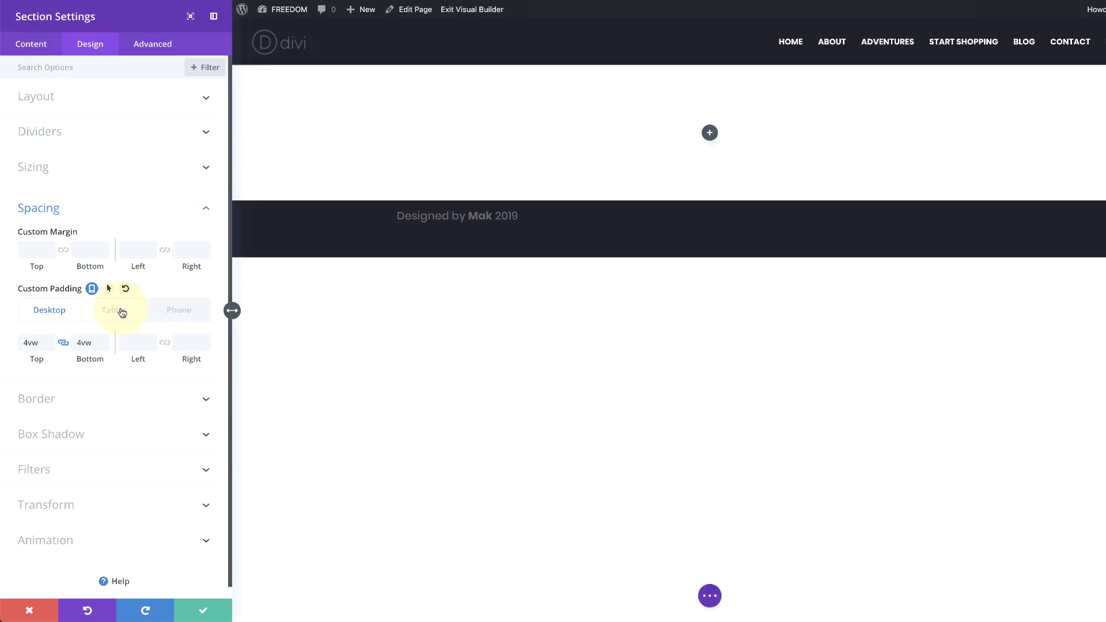
left_click(122, 312)
left_click_drag(51, 341, 61, 343)
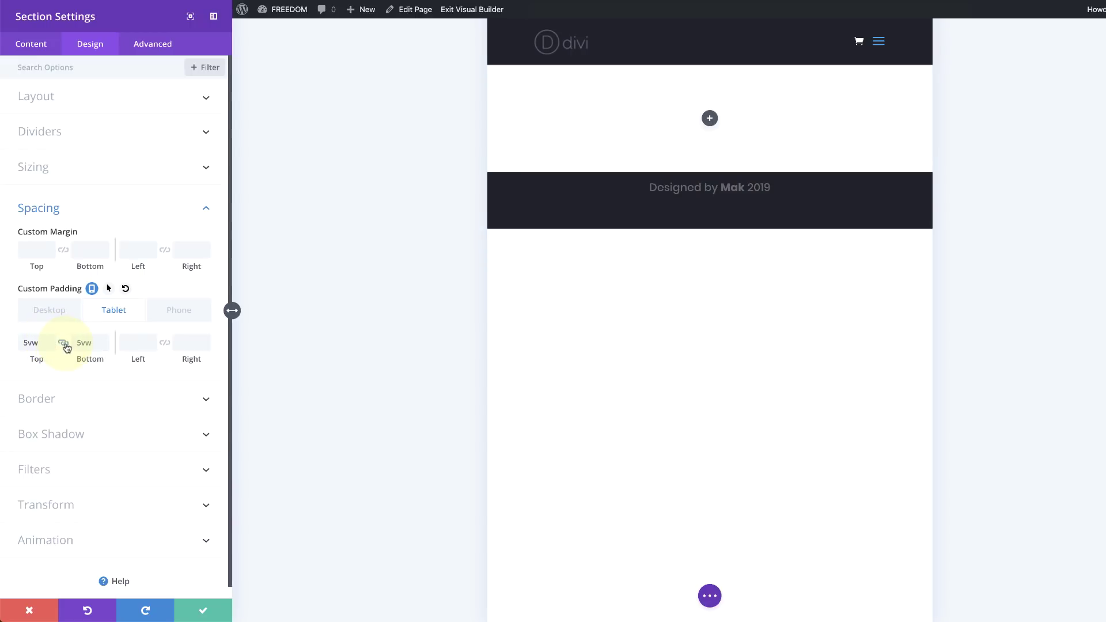
left_click(63, 343)
Set the section's phone top and bottom padding to 3vw as linked values
left_click(196, 318)
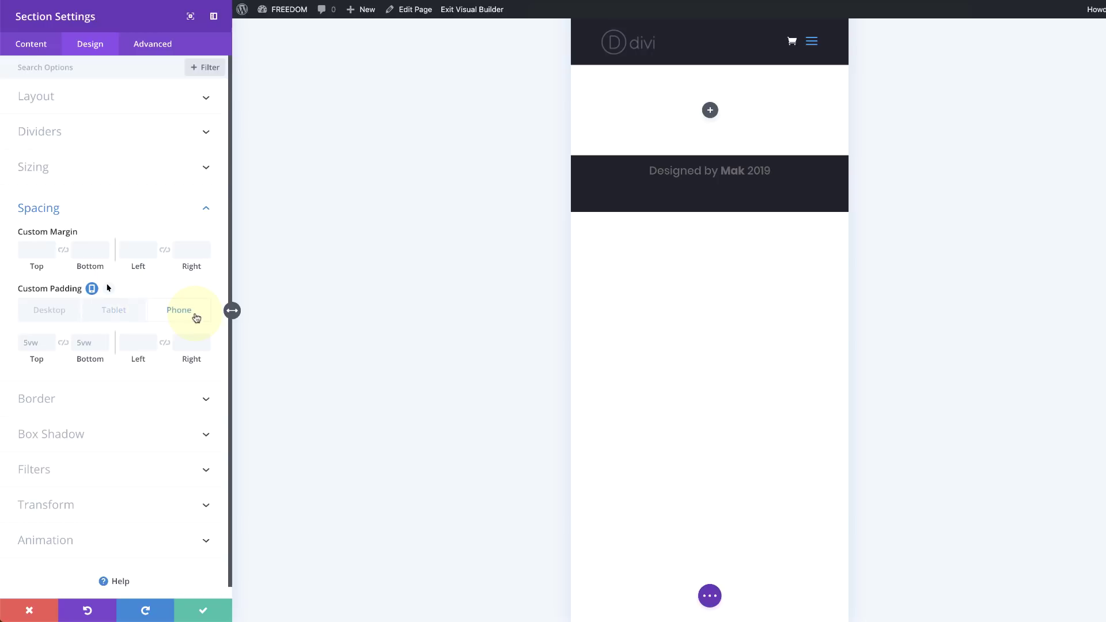
left_click(50, 347)
left_click(49, 348)
left_click(66, 345)
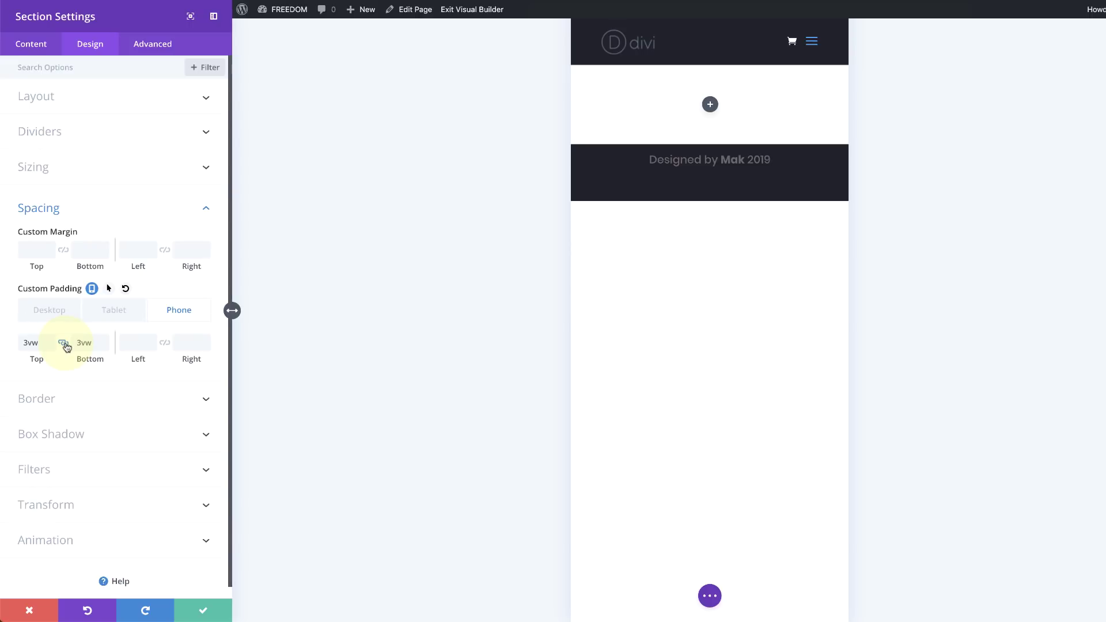
Set the section's left and right padding to 30vw for desktop and 18vw for tablet
left_click(52, 311)
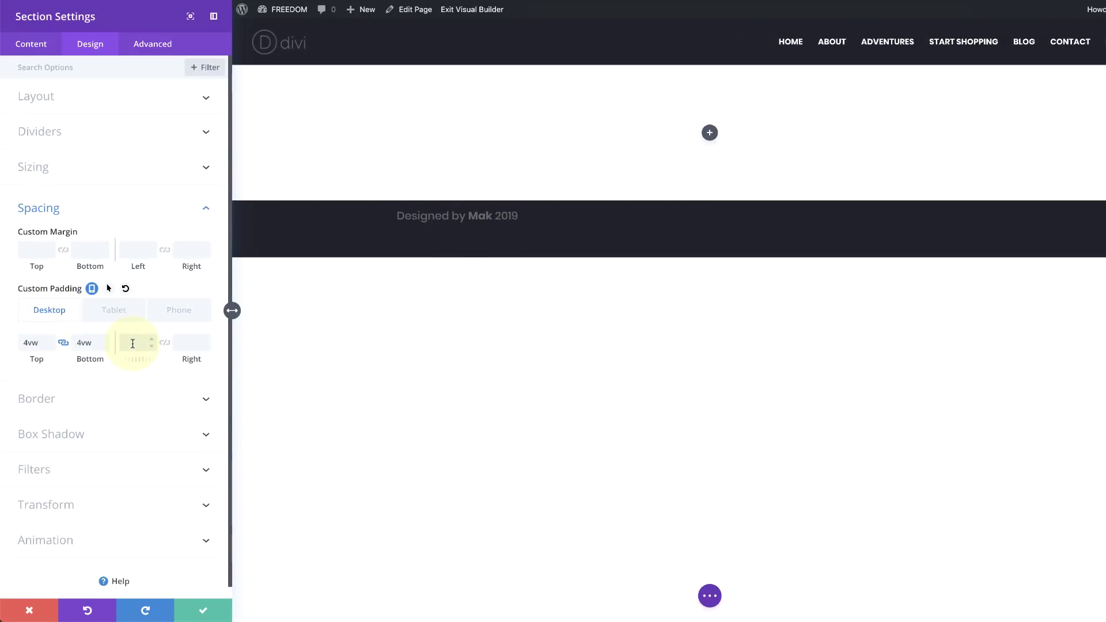
type("30vw")
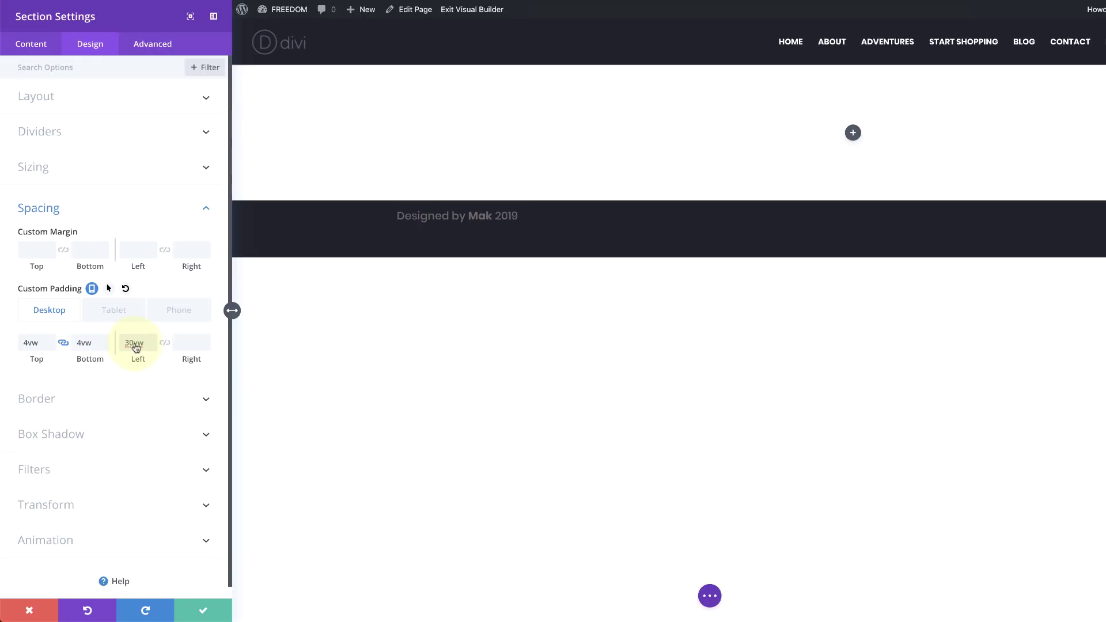
left_click(165, 344)
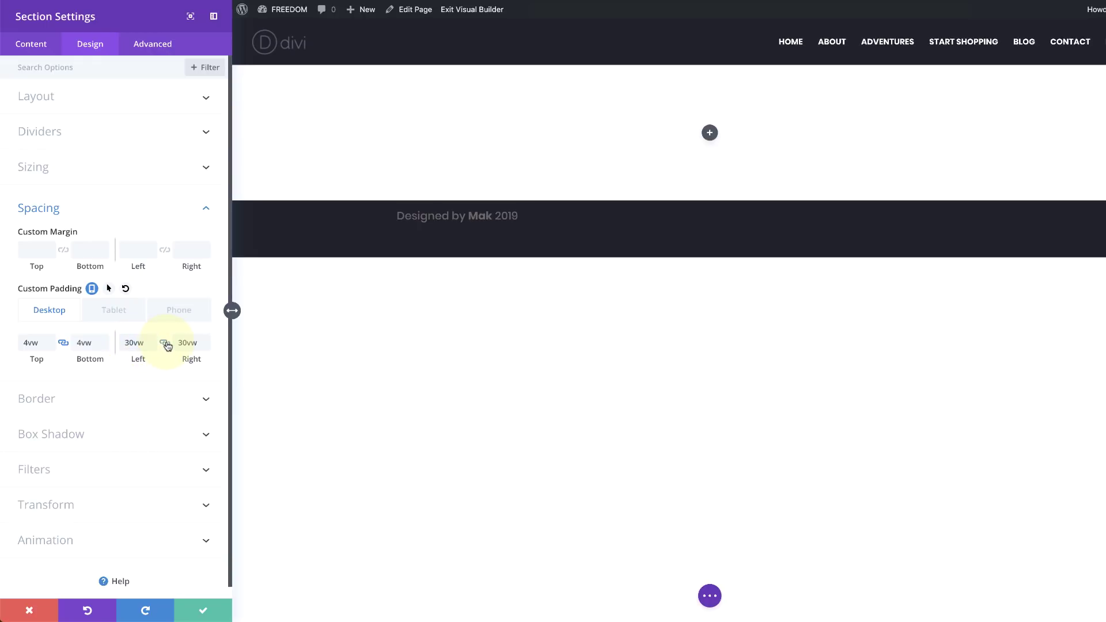
left_click(121, 313)
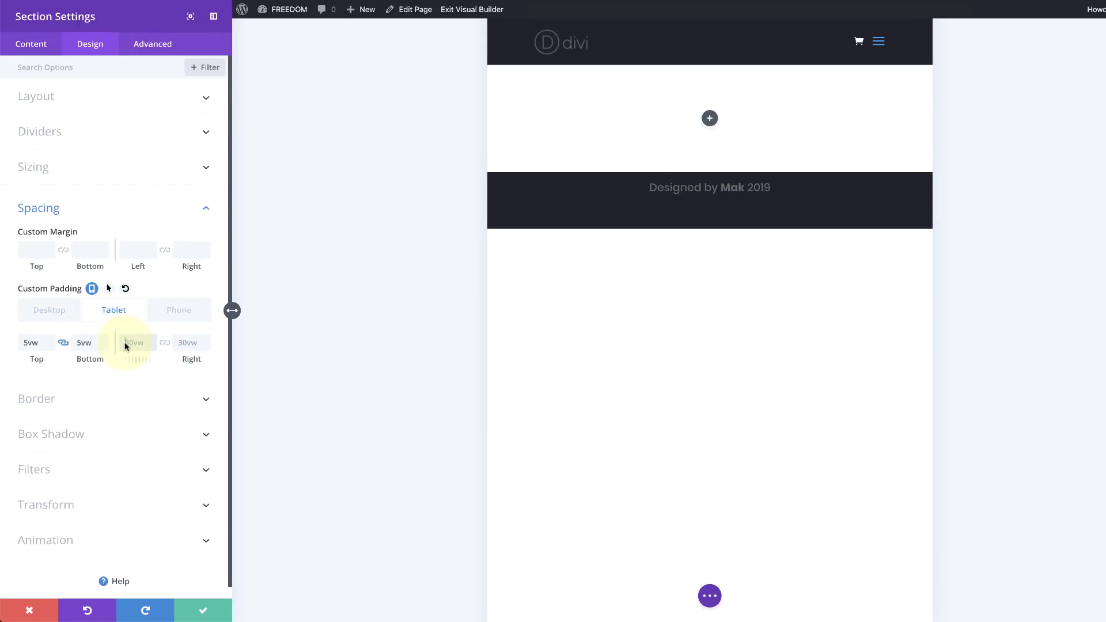
type("18vw")
Set matching left and right section padding for phone, and save the section settings
left_click(184, 311)
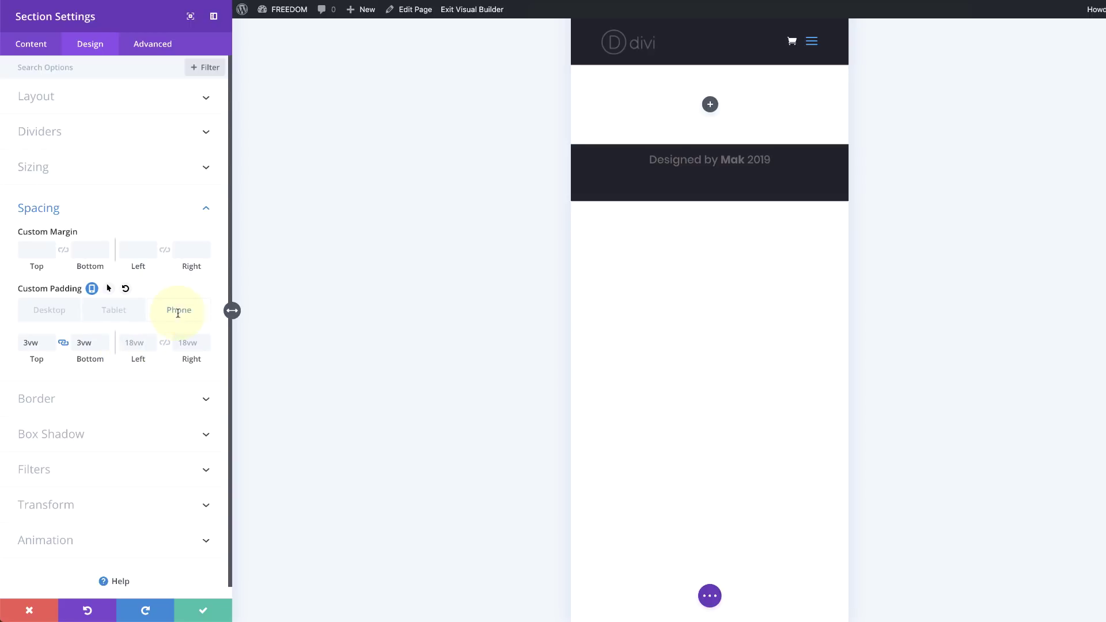
left_click(166, 343)
left_click(47, 314)
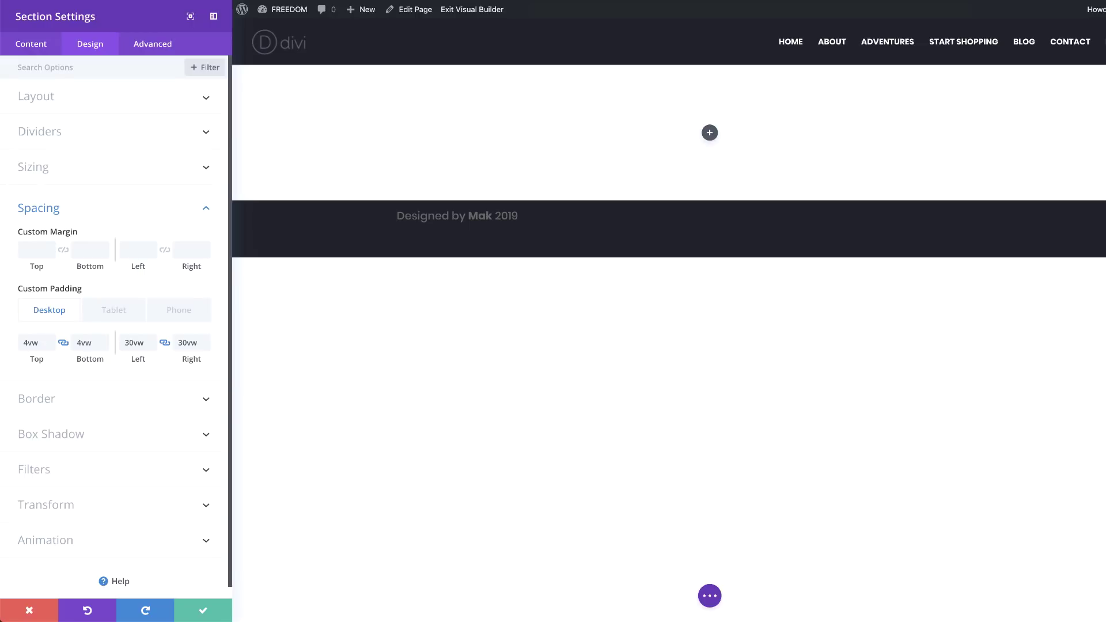
left_click(203, 610)
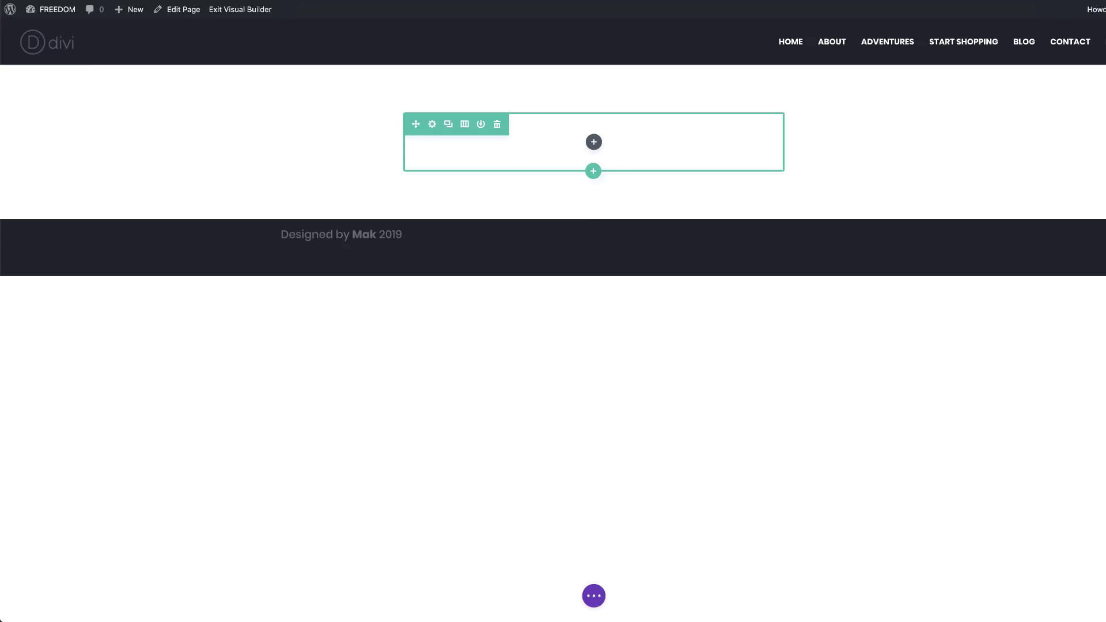
Add a gradient background to the row with #f9f9f9 as its first color
left_click(434, 127)
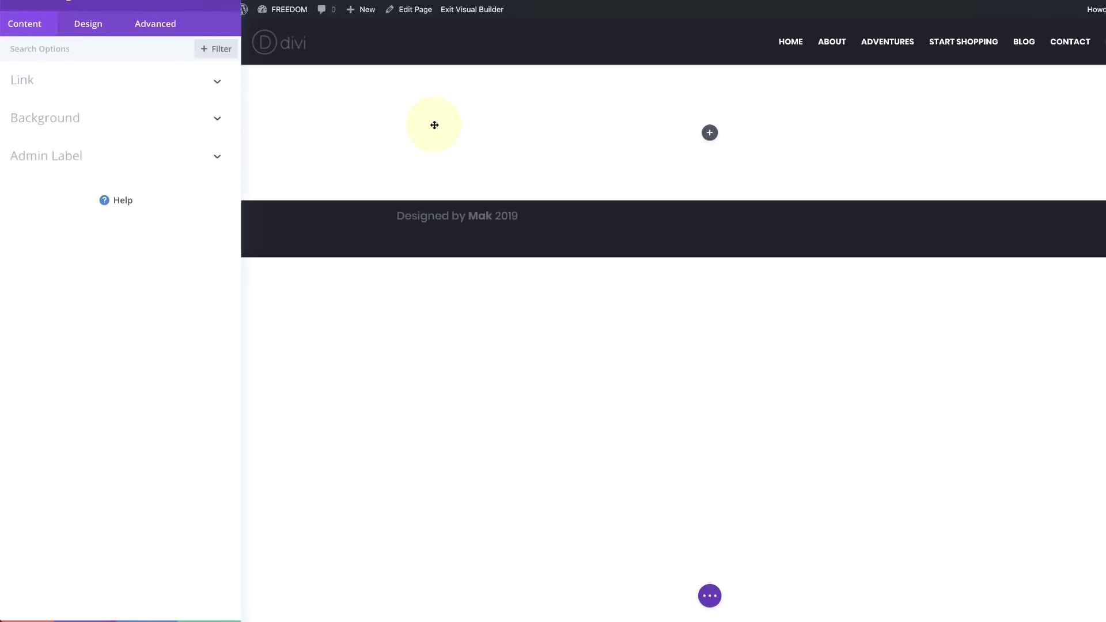
left_click(85, 134)
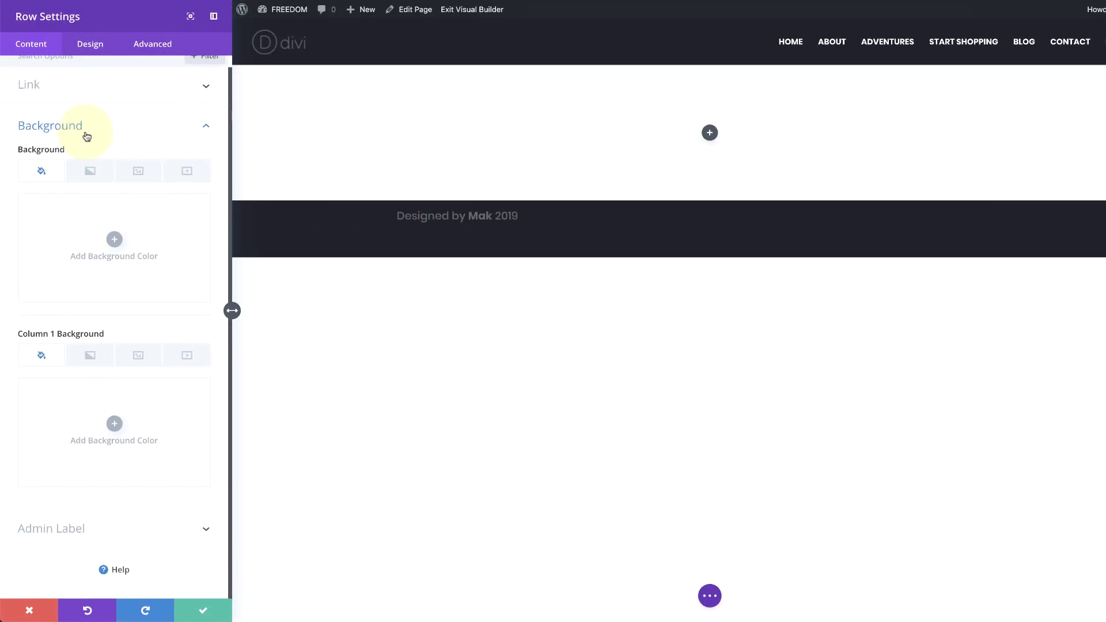
left_click(91, 172)
left_click(114, 239)
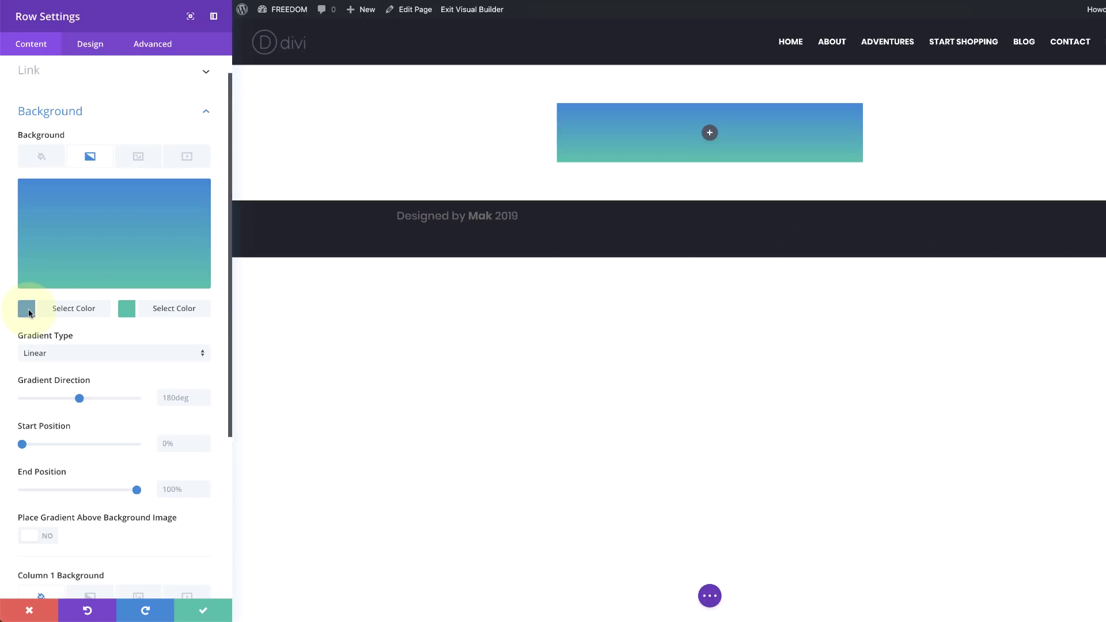
left_click(27, 311)
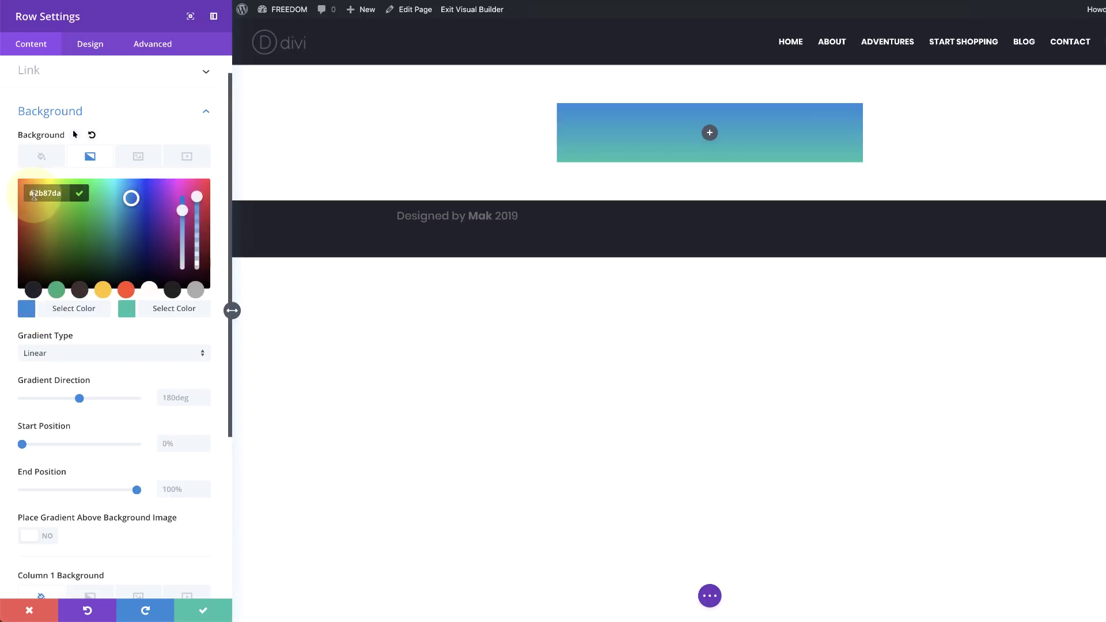
type("#f9f9f9")
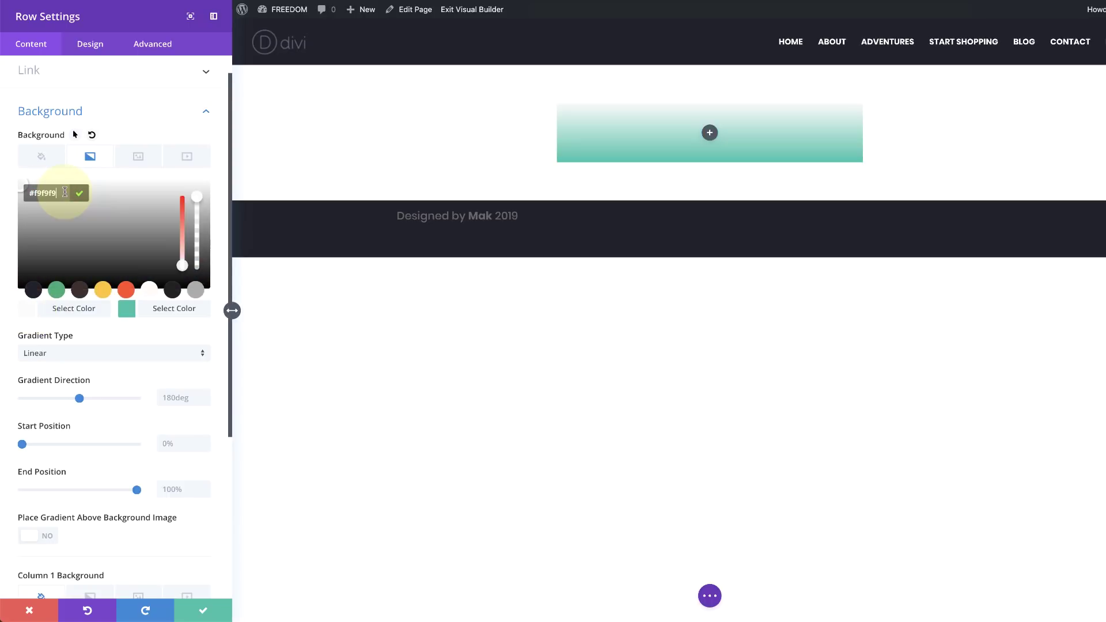
Set the second color of the row's gradient to fully transparent white, rgba(255,255,255,0)
left_click(128, 312)
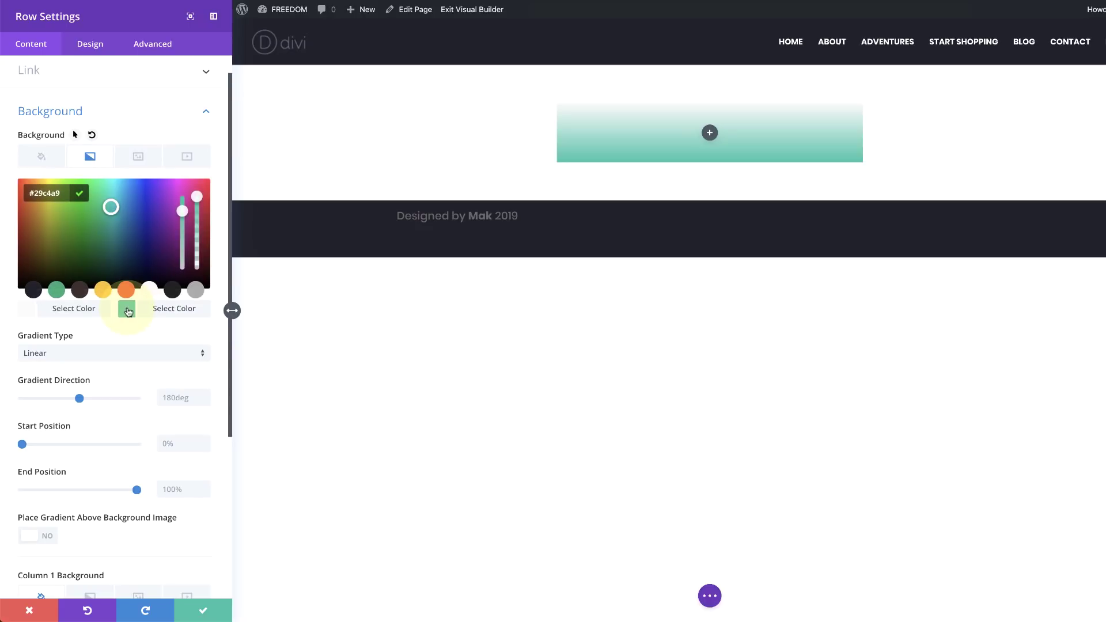
left_click(148, 289)
left_click(181, 265)
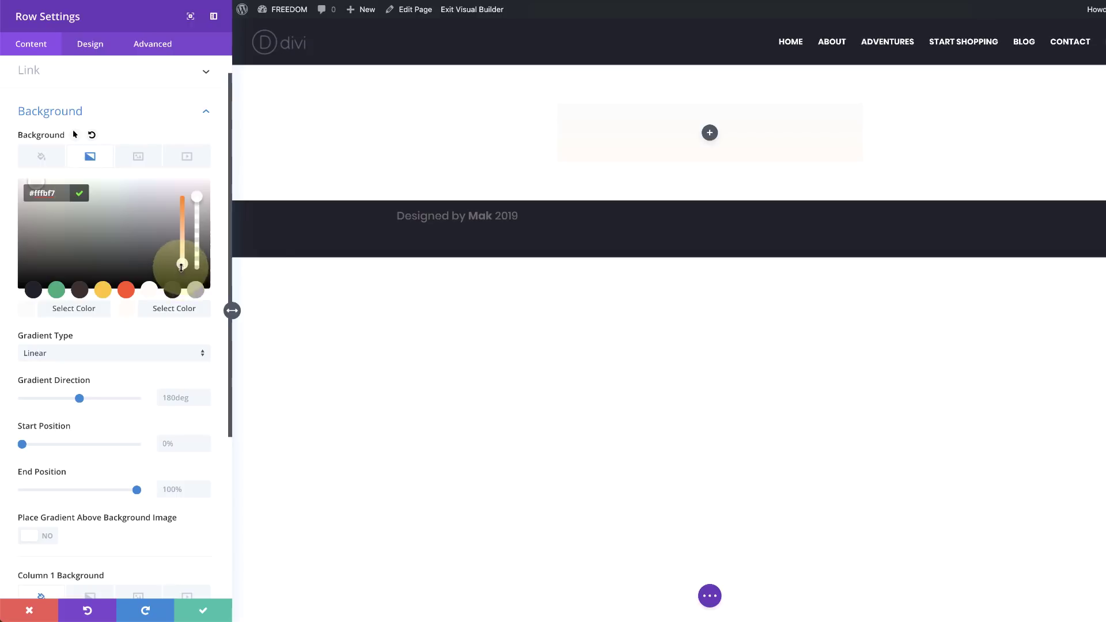
left_click(197, 200)
left_click_drag(197, 211, 201, 283)
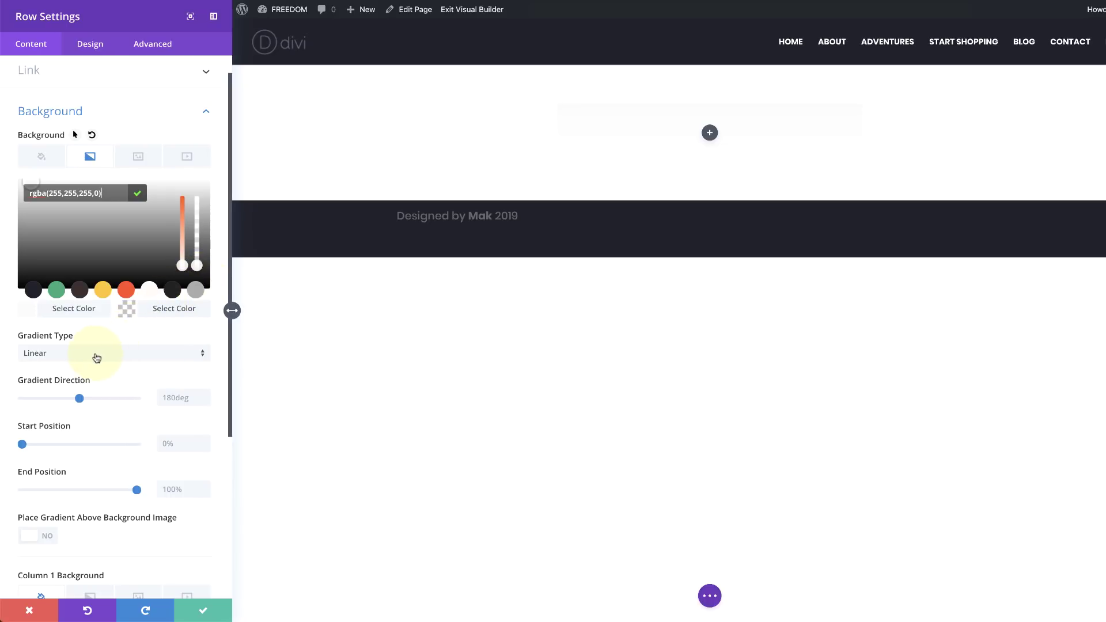
Change the row's gradient type to Radial with Top as the radial direction
left_click(97, 358)
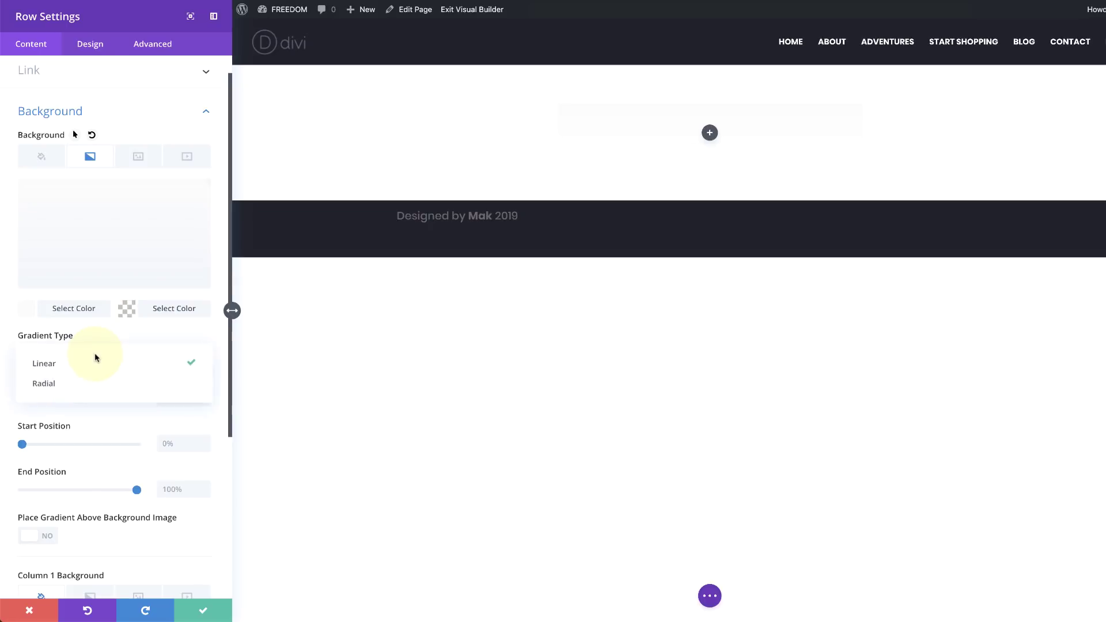
left_click(82, 383)
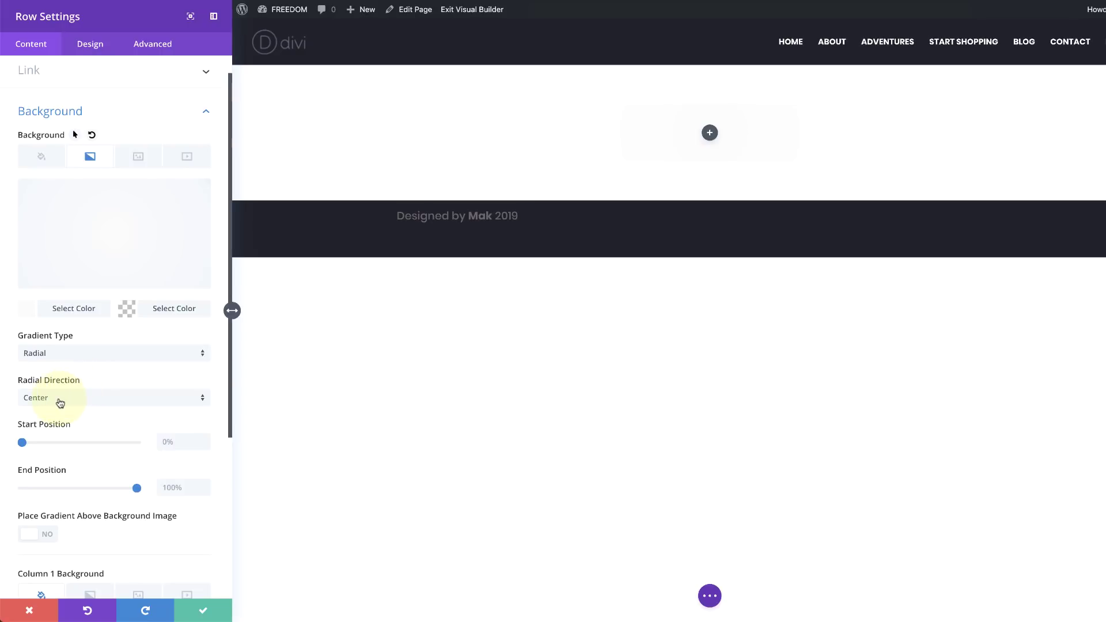
left_click(67, 398)
key("Down")
key("Up")
key("Down")
key("Down")
key("Down")
key("Up")
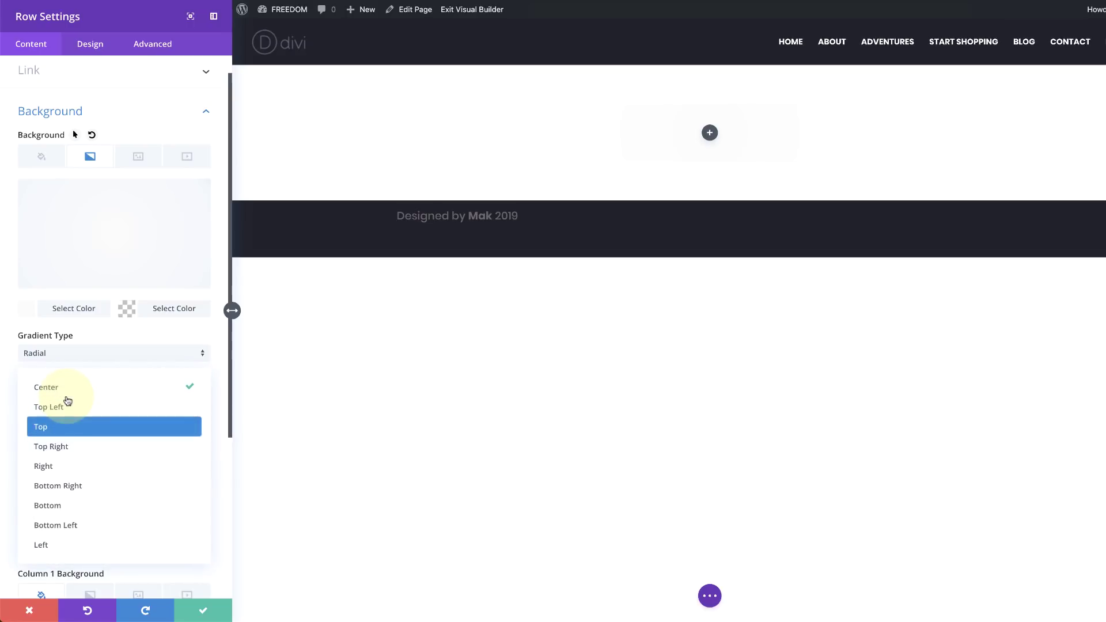
key("Return")
Set both the start position and the end position of the row's radial gradient to 40%
left_click(186, 442)
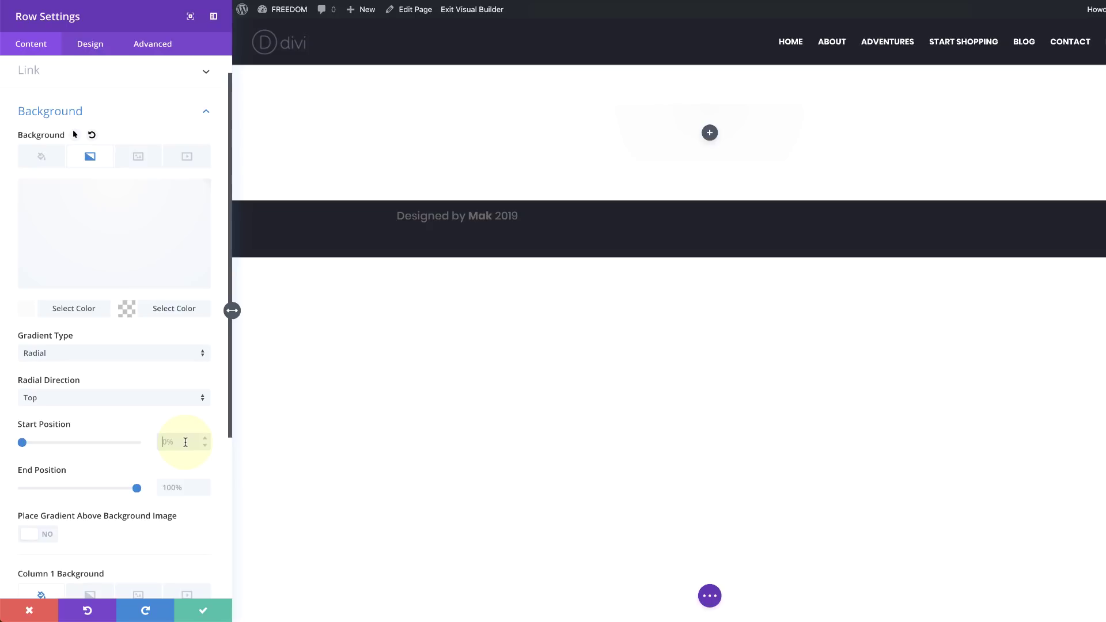
type("40")
left_click(182, 485)
type("49")
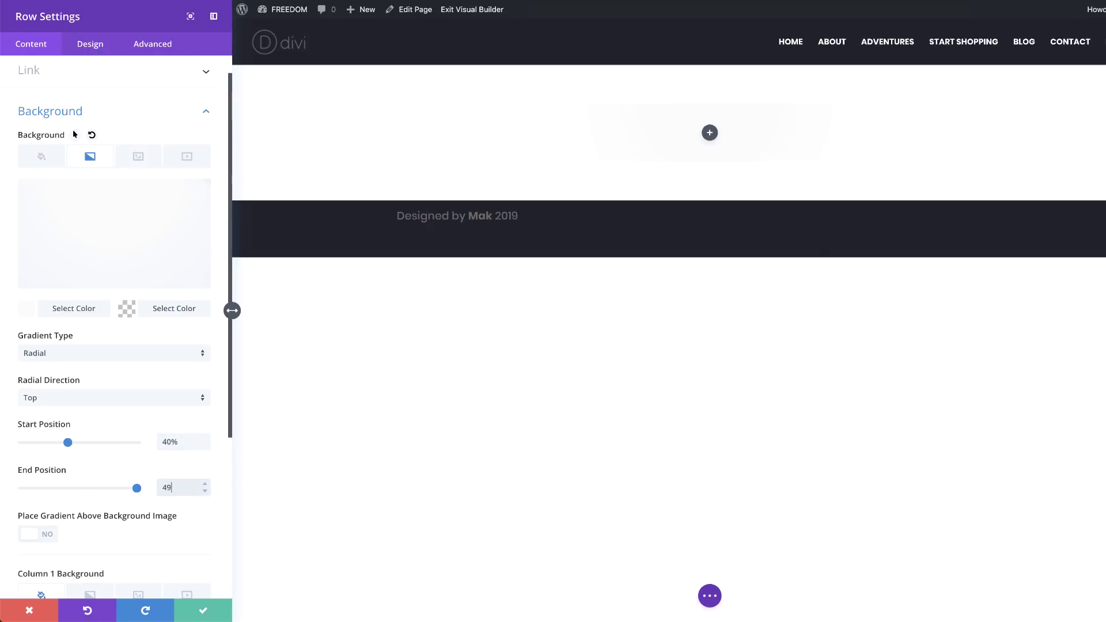
type("0")
Size the row to 100% width and 100% max width, with a custom gutter width of 1
left_click(90, 43)
left_click(50, 103)
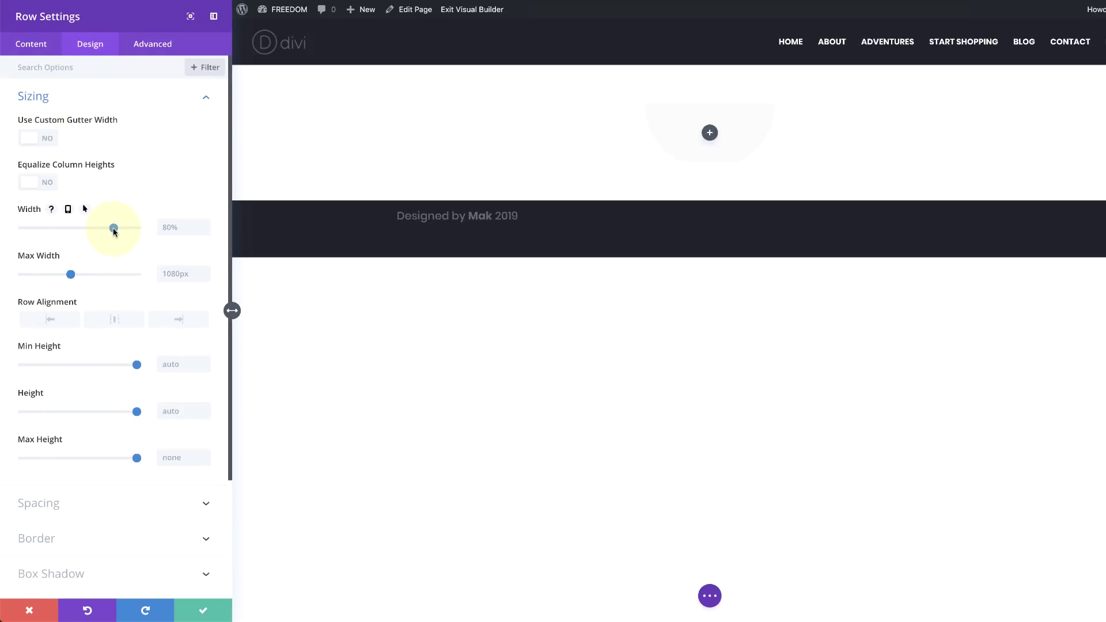
double_click(181, 227)
left_click(177, 275)
type("100%")
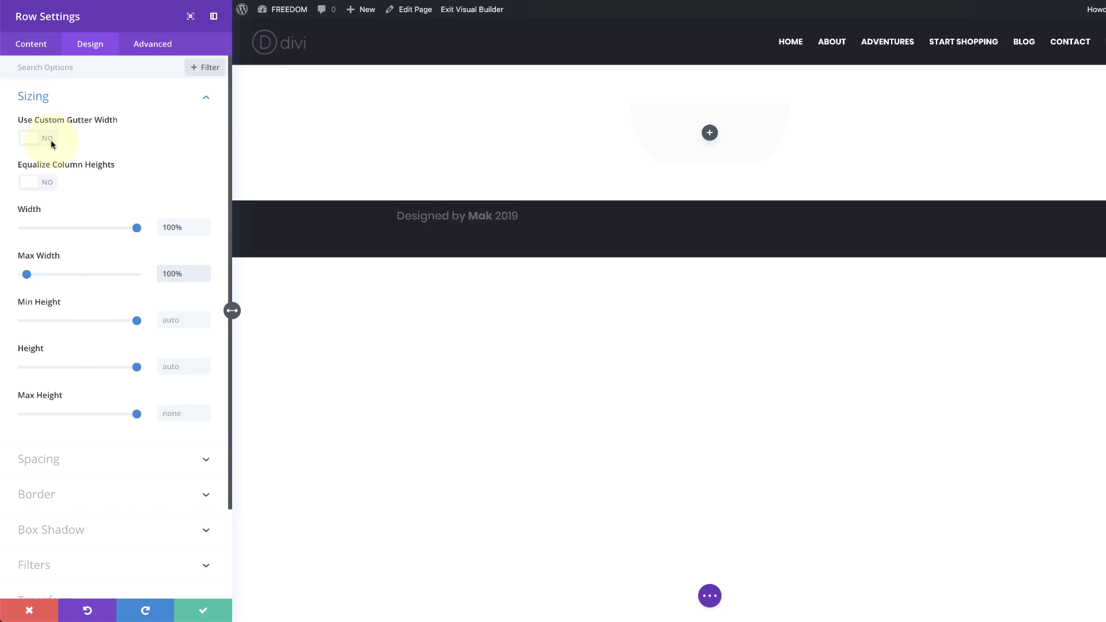
left_click(48, 140)
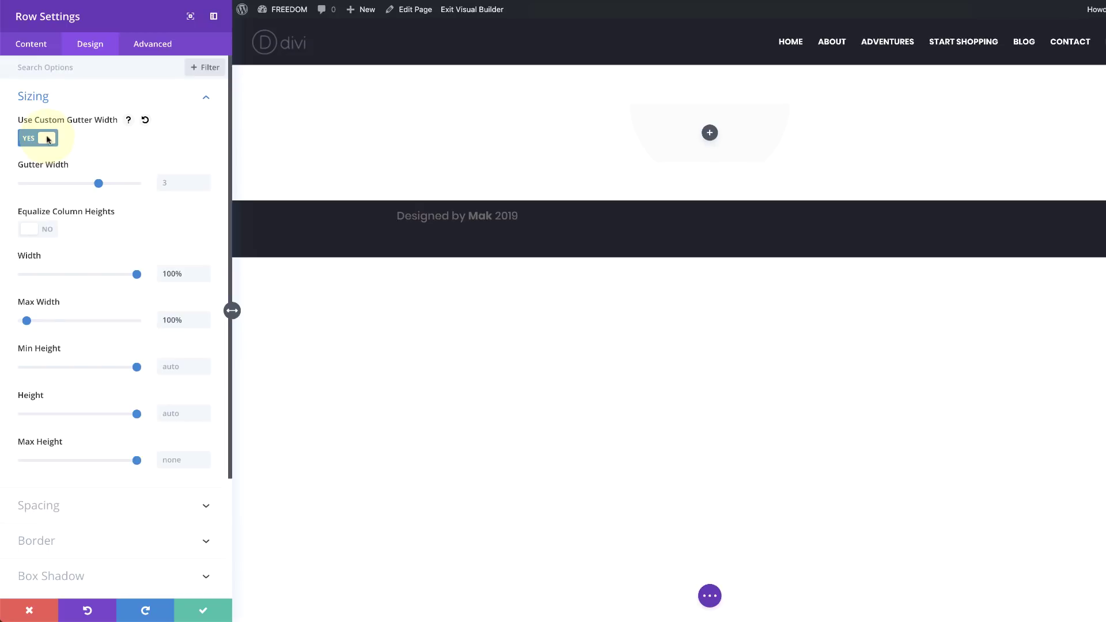
left_click_drag(99, 184, 19, 185)
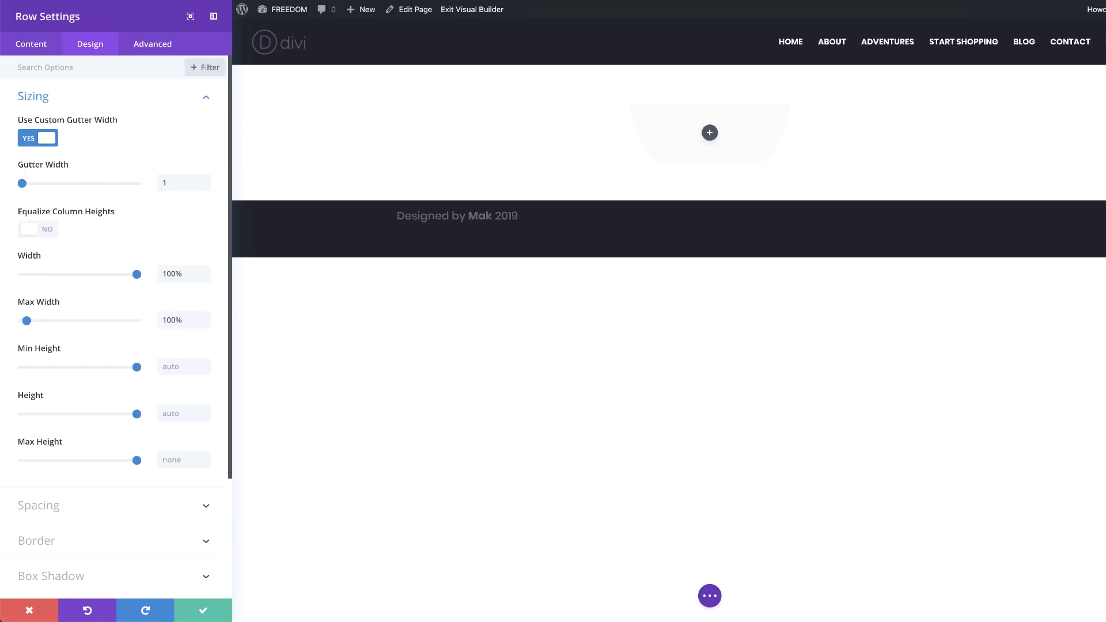
Set the row's bottom custom padding to 30px
scroll(85, 379, "down", 3)
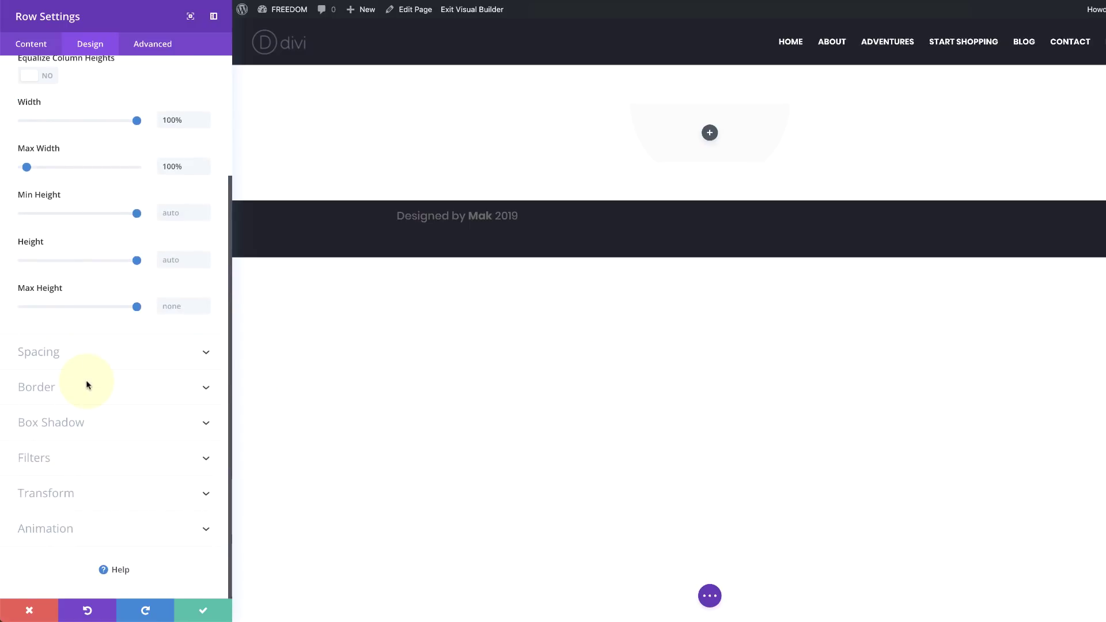
left_click(56, 358)
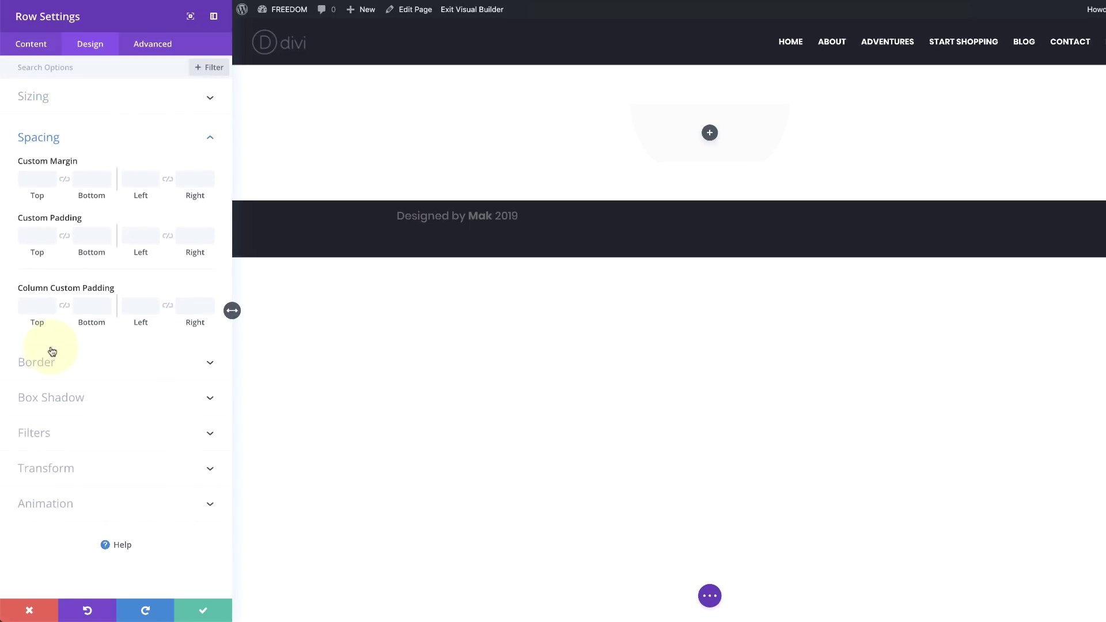
left_click(87, 235)
type("30px")
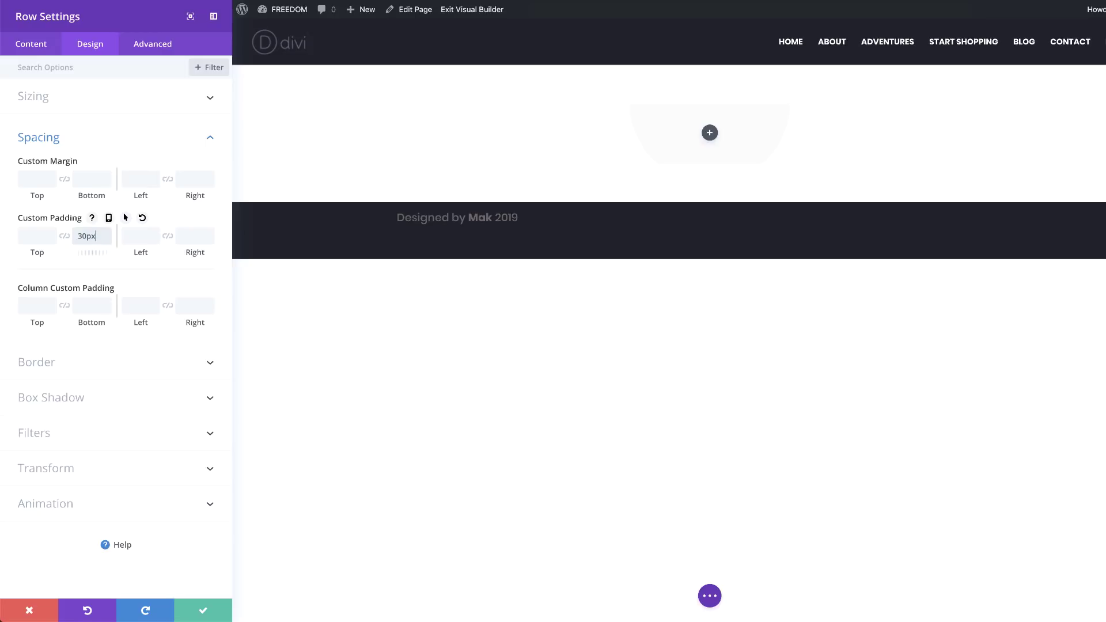
Round all four corners of the row's border to 20px
left_click(118, 364)
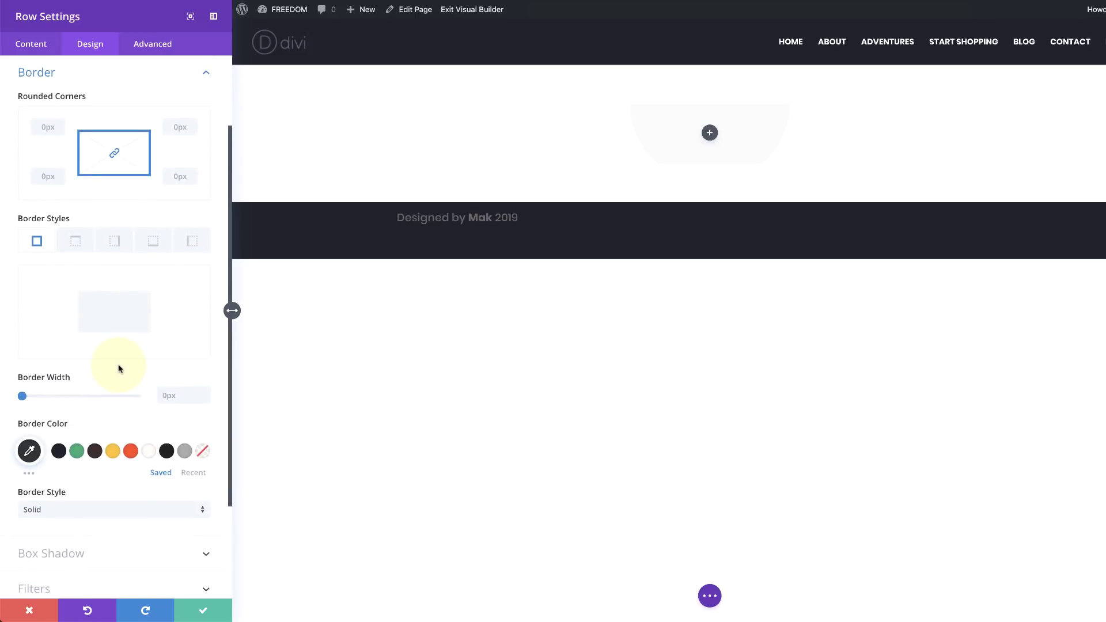
left_click(47, 128)
type("20px")
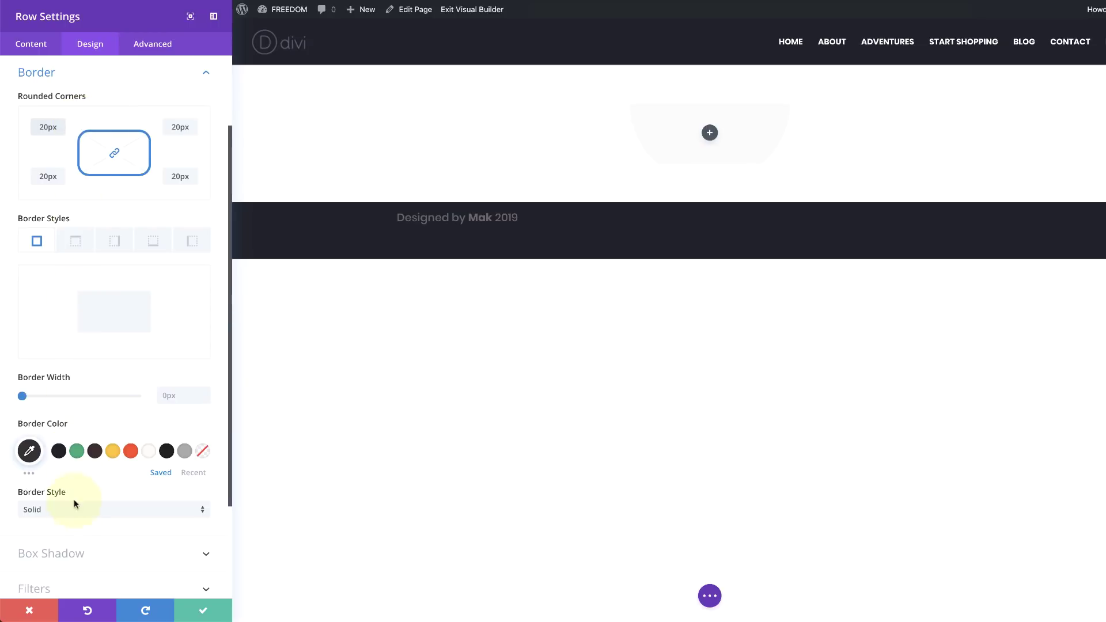
Apply the first box shadow preset to the row and set its blur strength to 80px
scroll(75, 524, "down", 3)
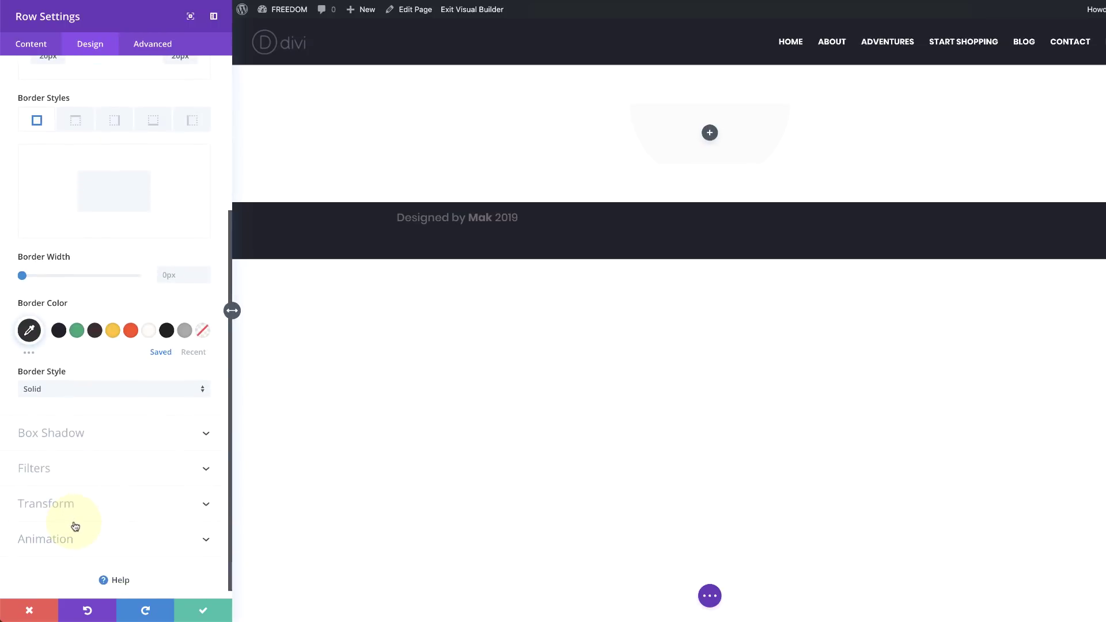
left_click(71, 434)
left_click(95, 269)
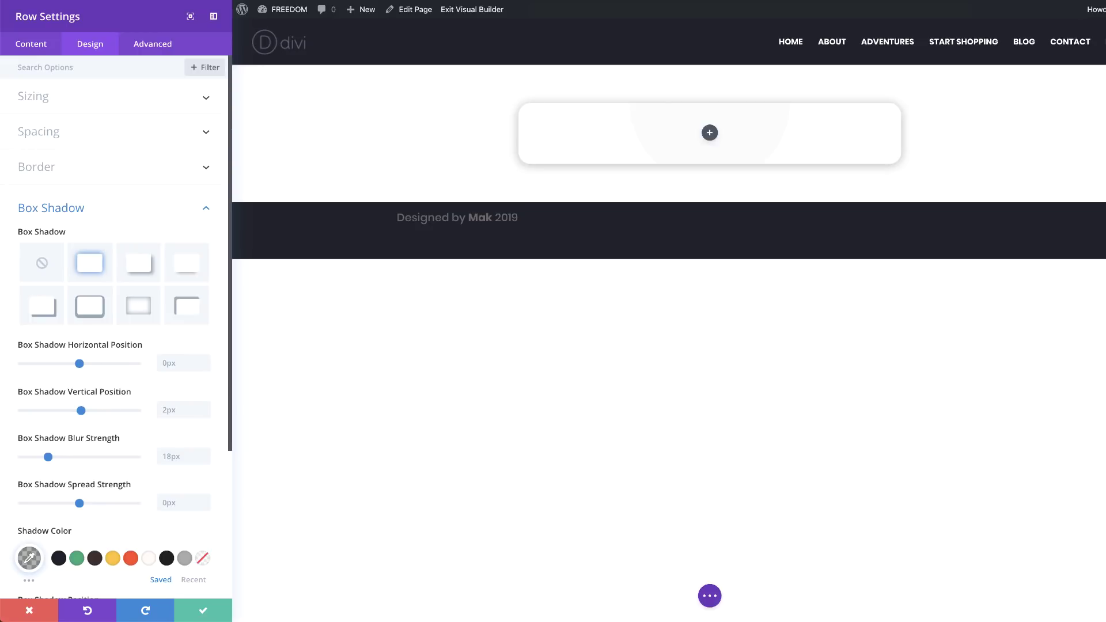
double_click(178, 456)
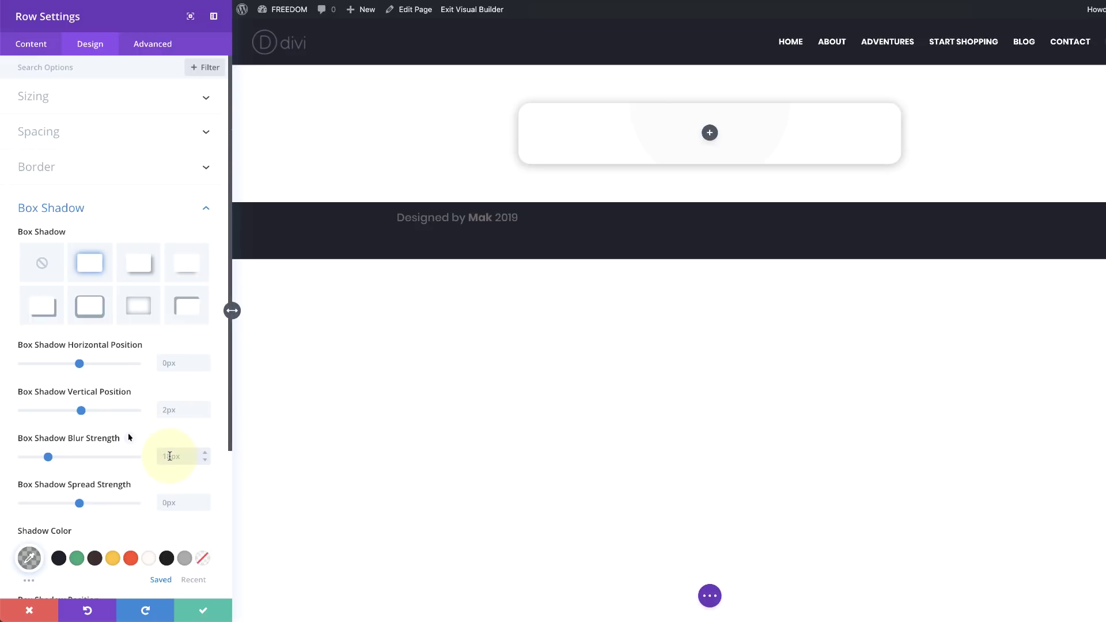
type("80px")
key("Return")
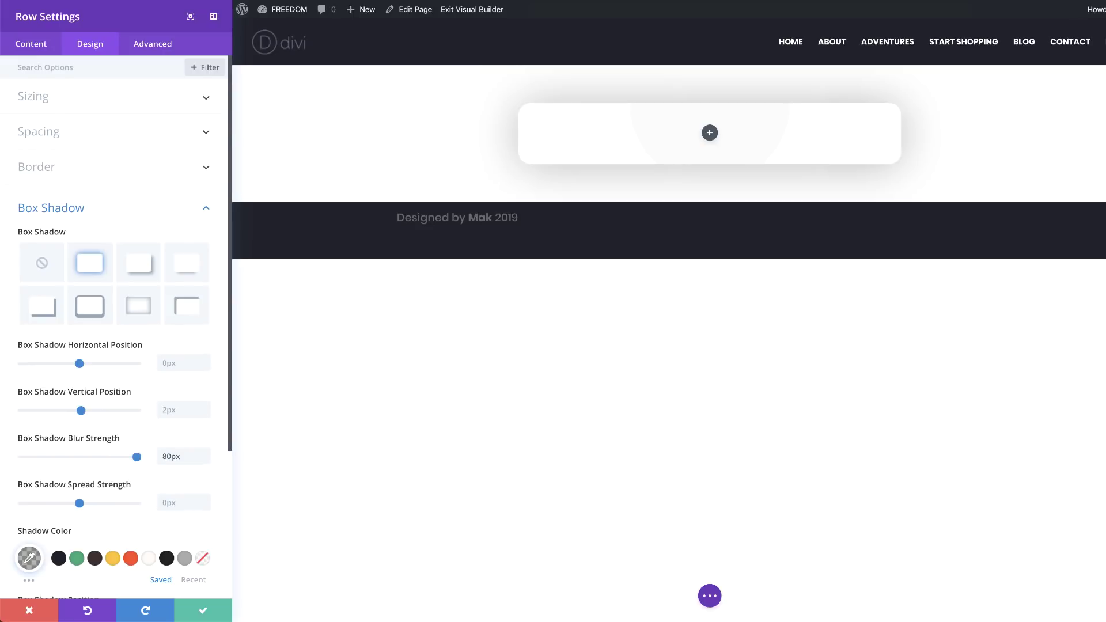
Set the row's box shadow color to rgba(0,0,0,0.07) and save the row settings
scroll(115, 346, "down", 5)
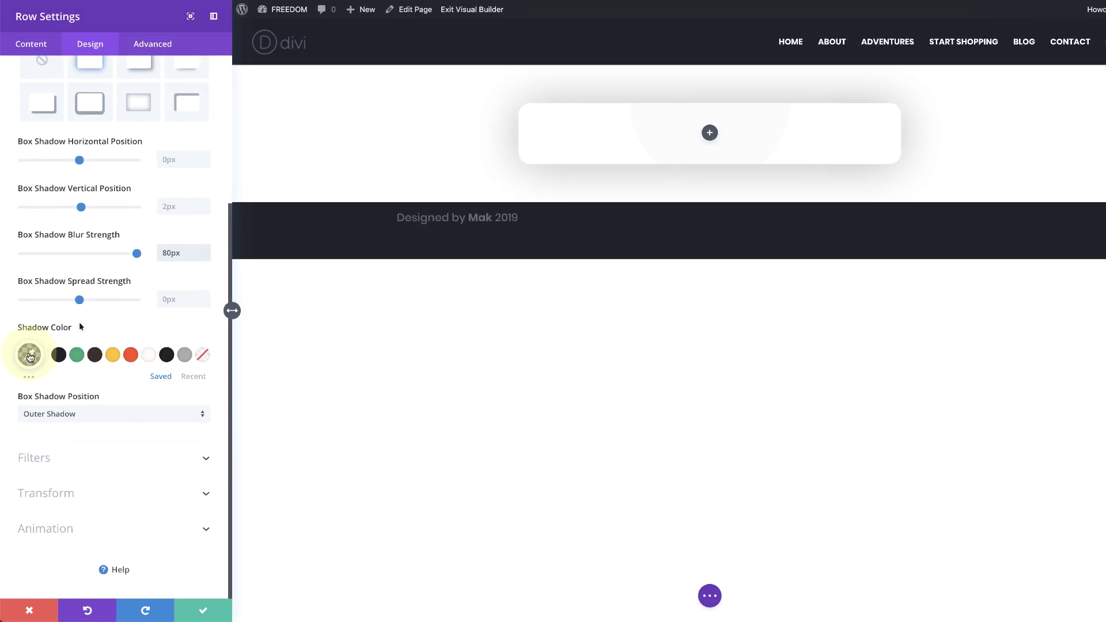
left_click(29, 356)
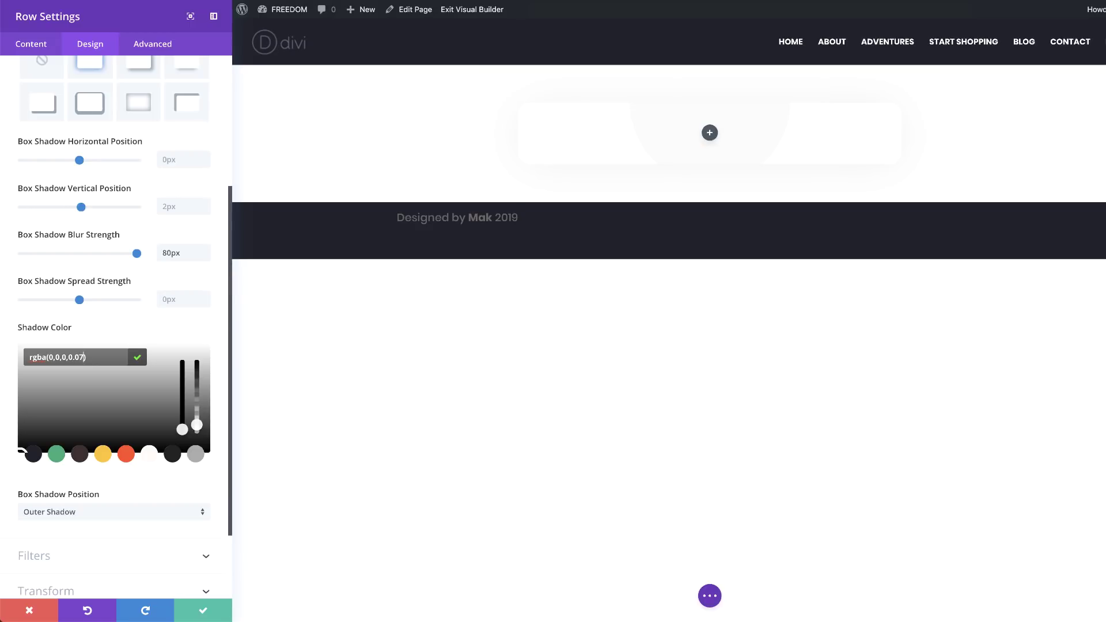
left_click(202, 611)
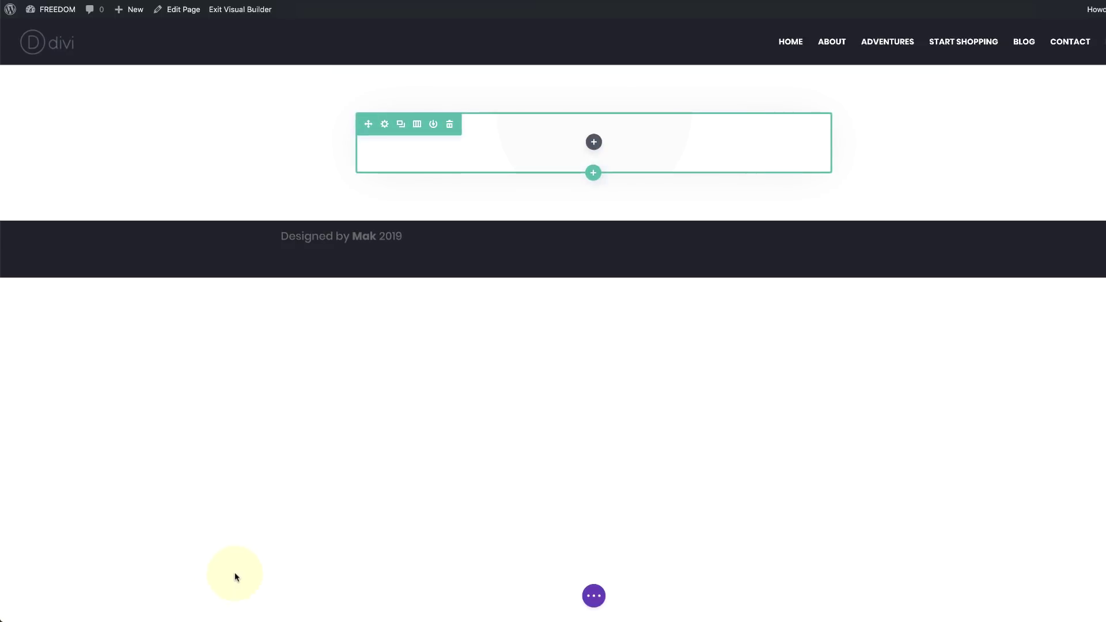
Insert a Slider module into the row's empty column
left_click(593, 141)
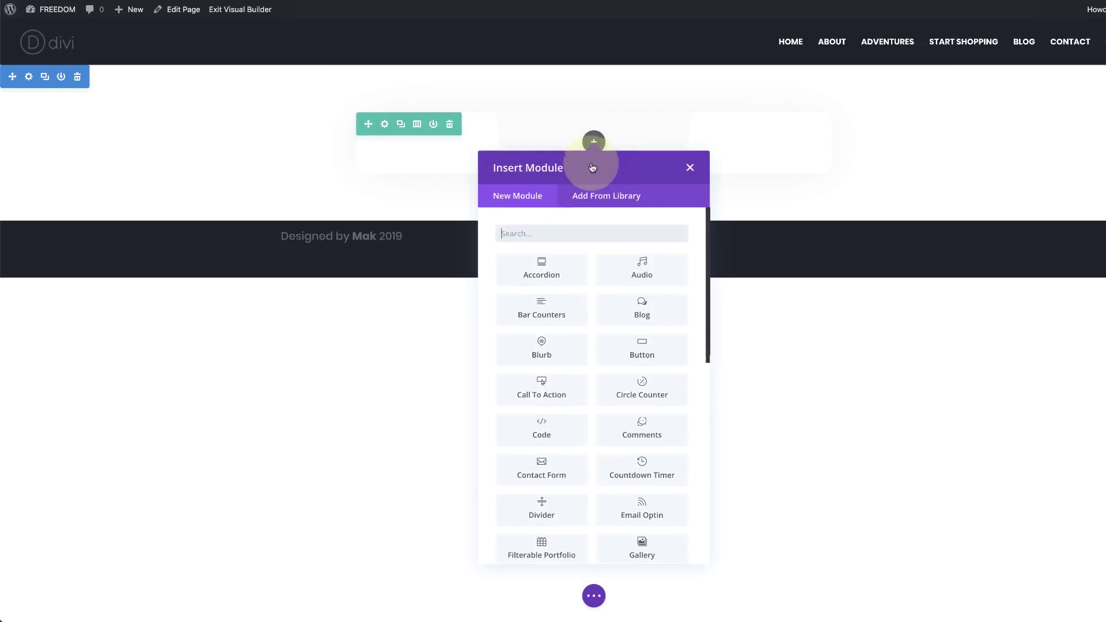
left_click(581, 233)
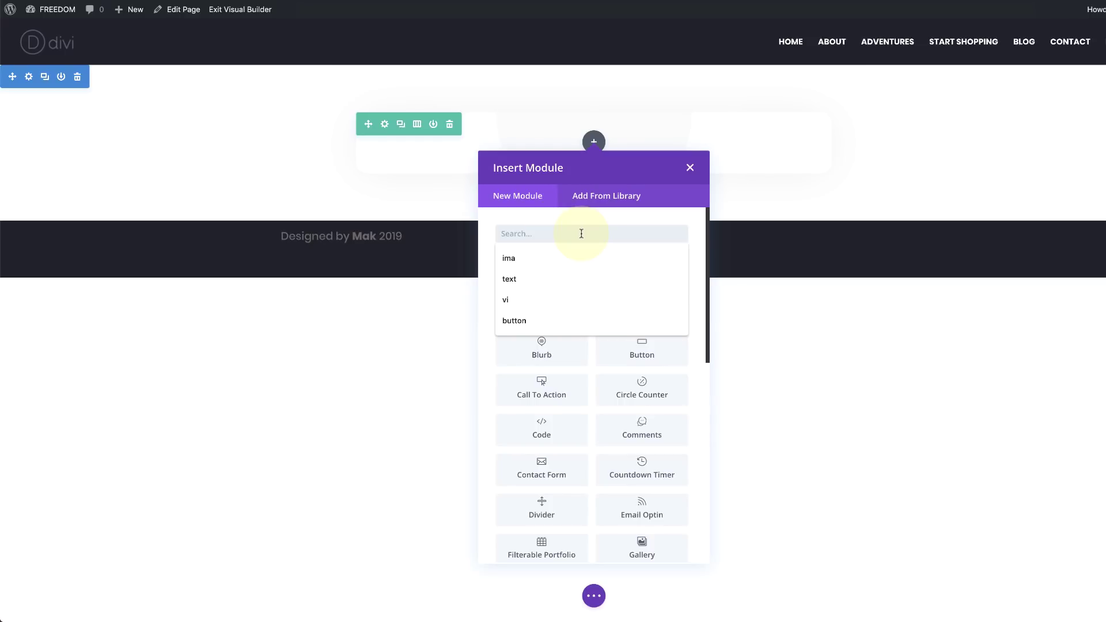
type("sli")
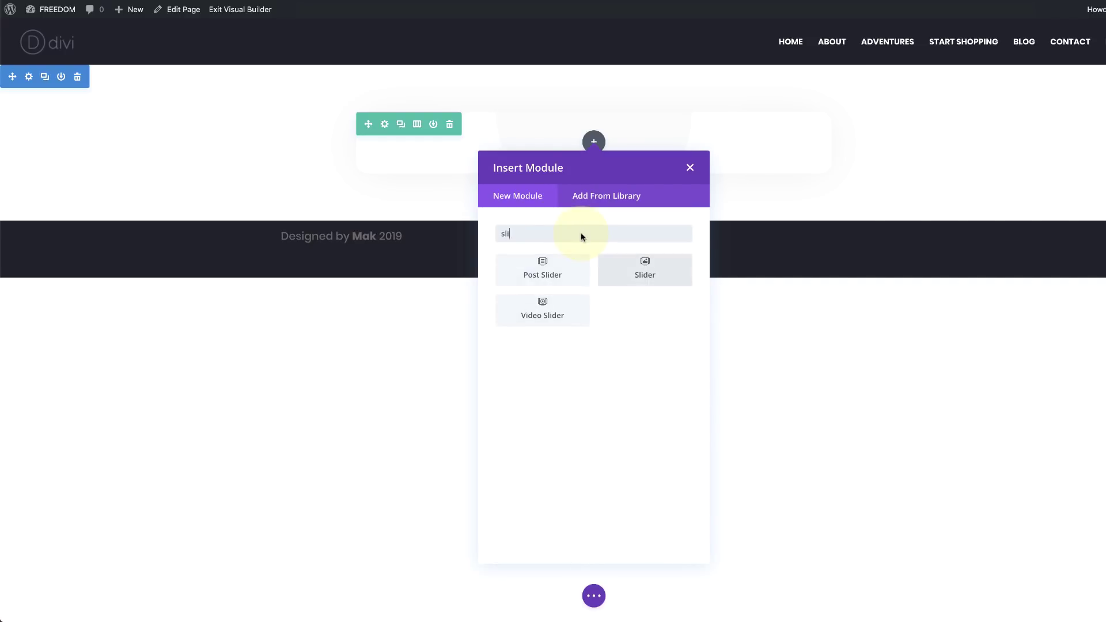
left_click(653, 274)
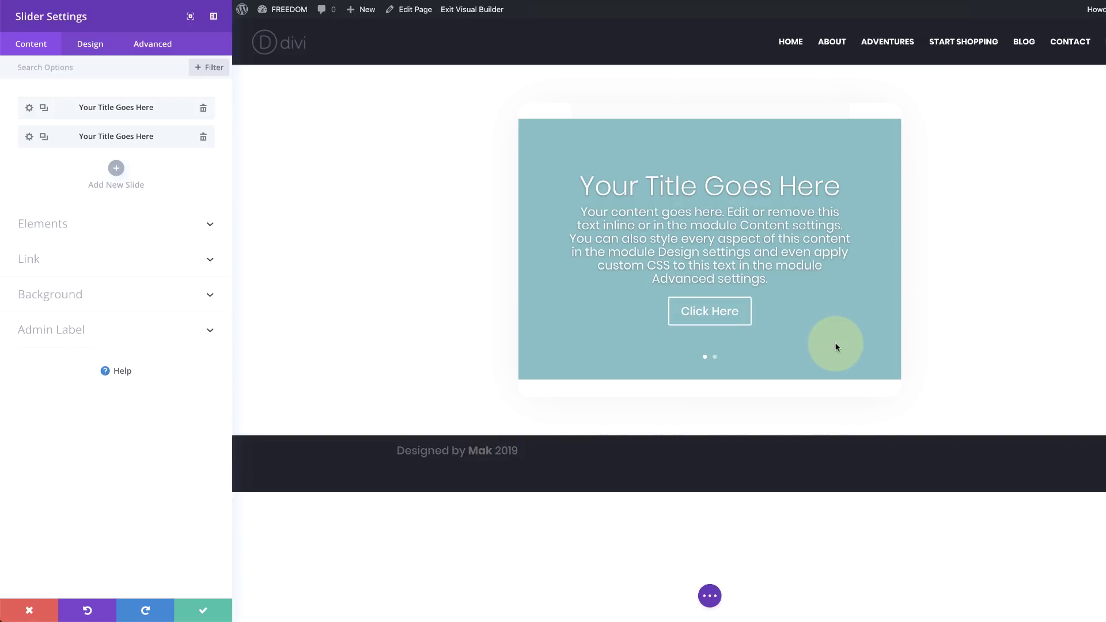
Give the slider a fully transparent white background color, rgba(255,255,255,0)
left_click(69, 298)
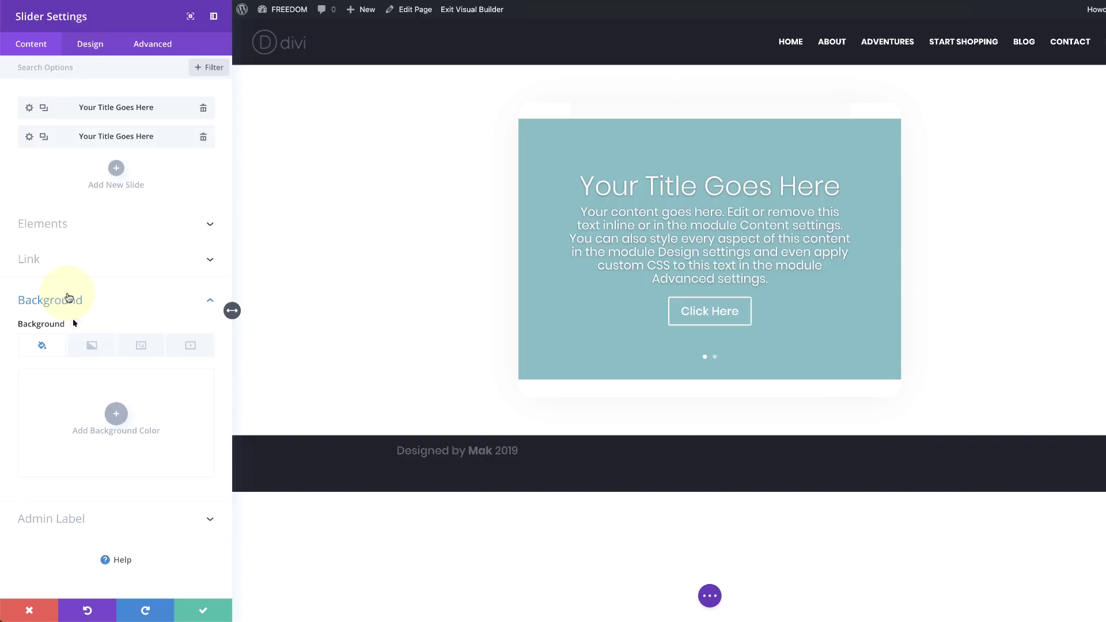
left_click(116, 414)
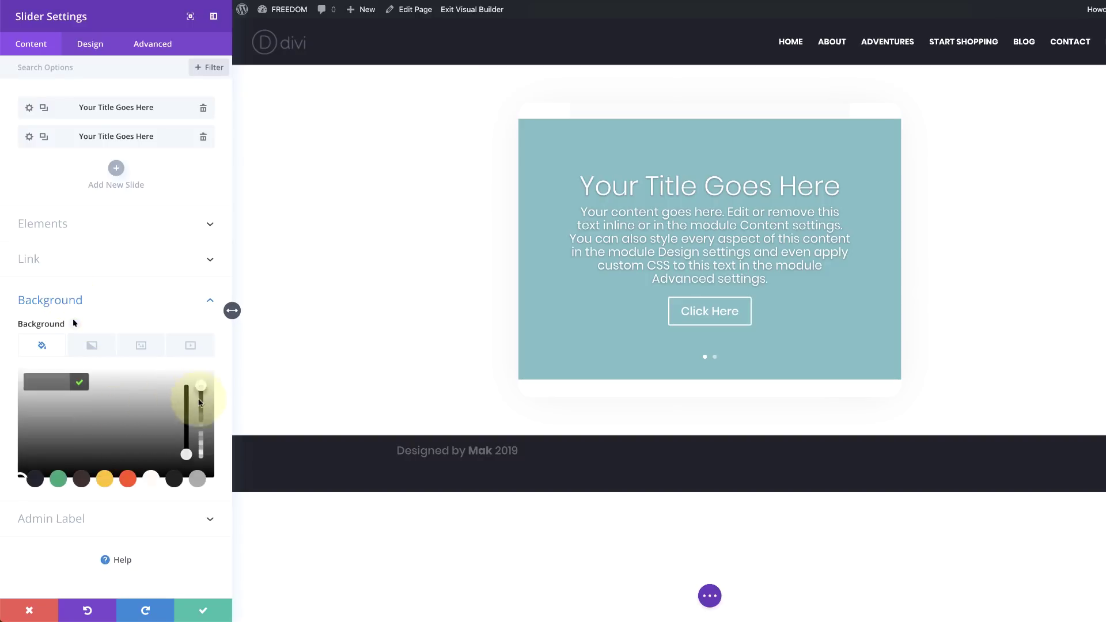
left_click(200, 419)
left_click_drag(202, 442, 201, 458)
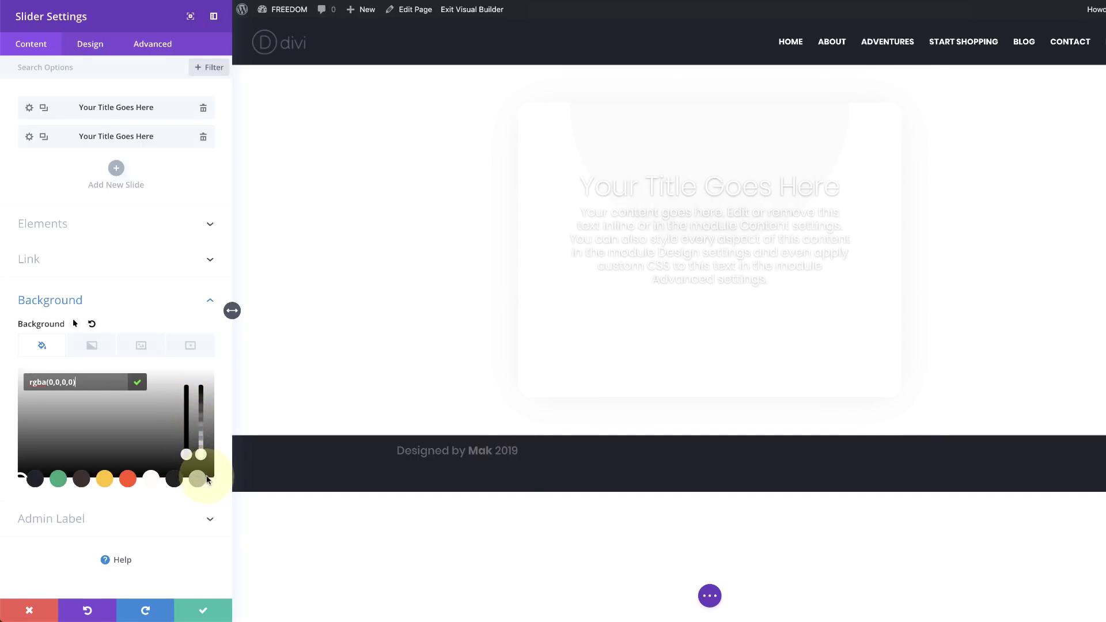
left_click(151, 479)
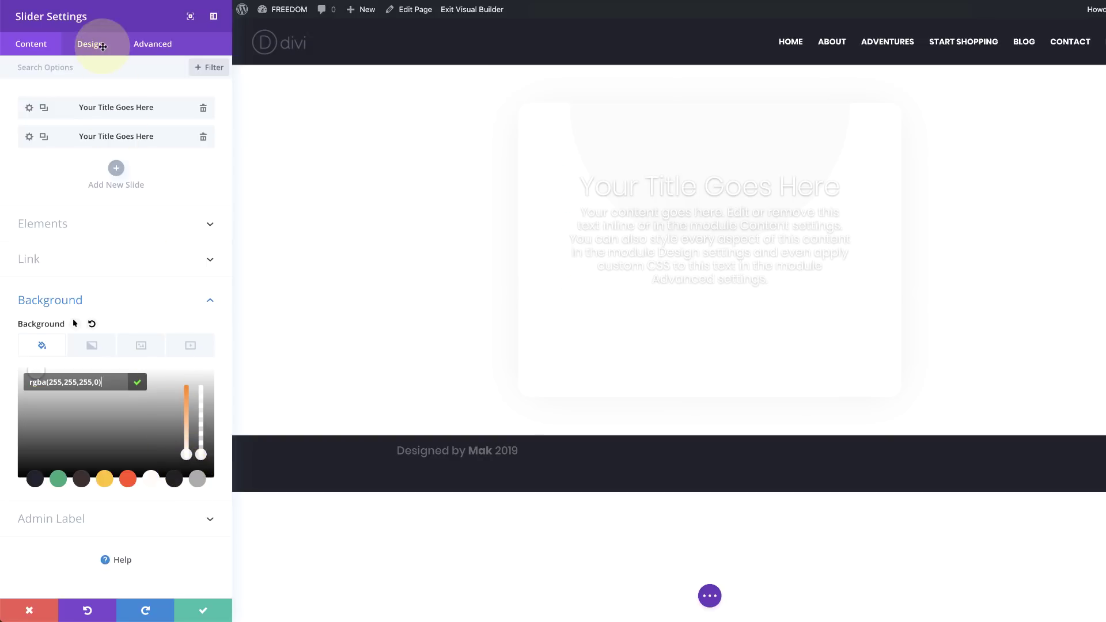
Center the slider's text orientation and apply the first text shadow preset to its text
left_click(87, 49)
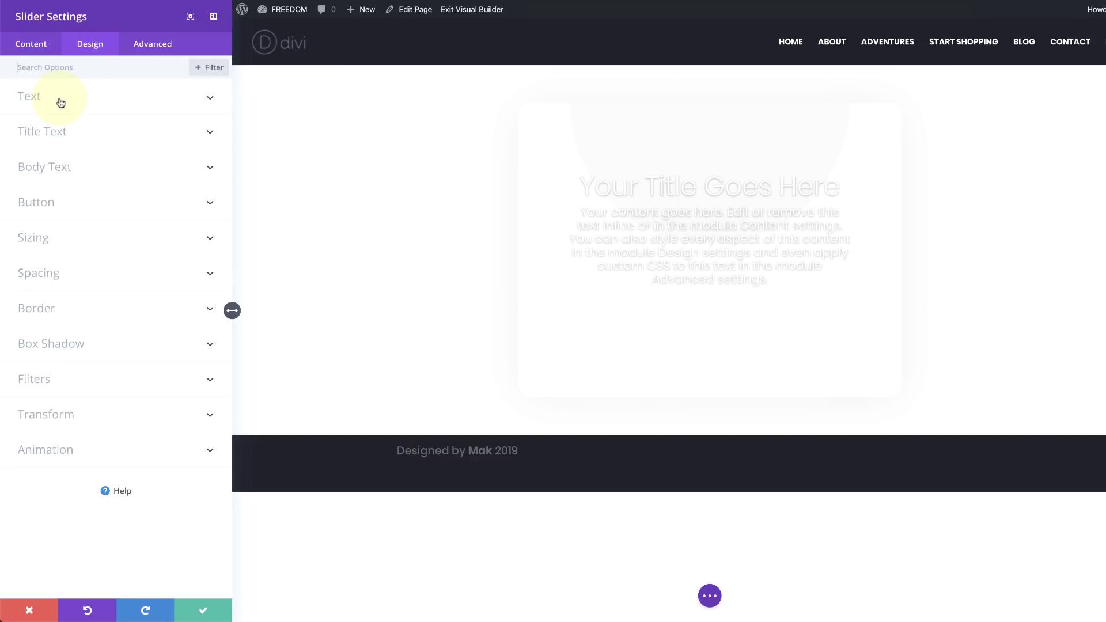
left_click(60, 102)
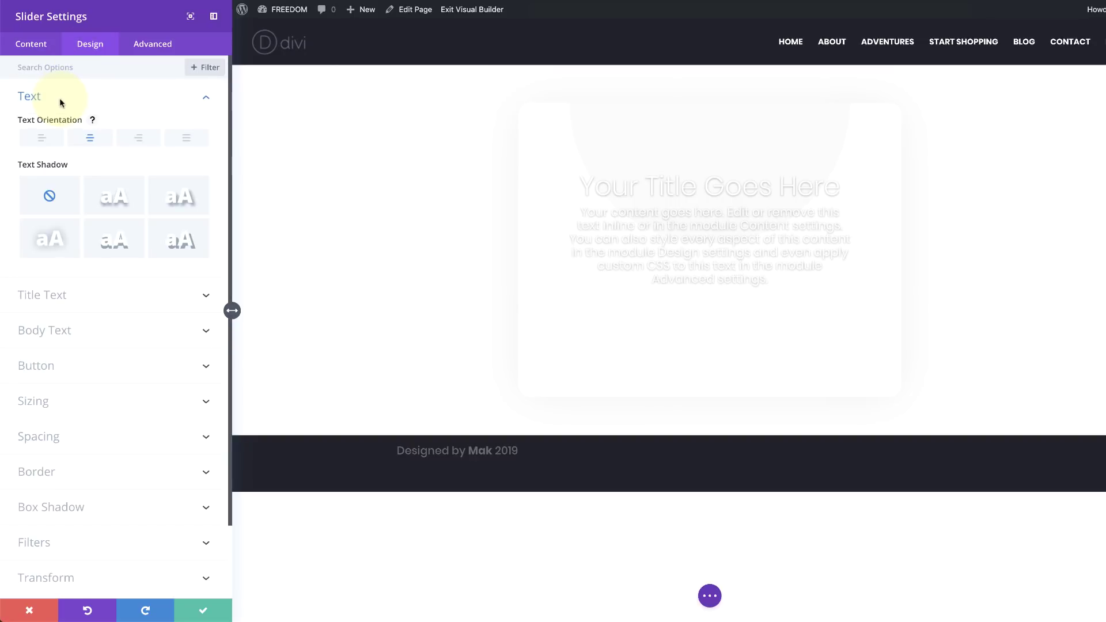
left_click(95, 145)
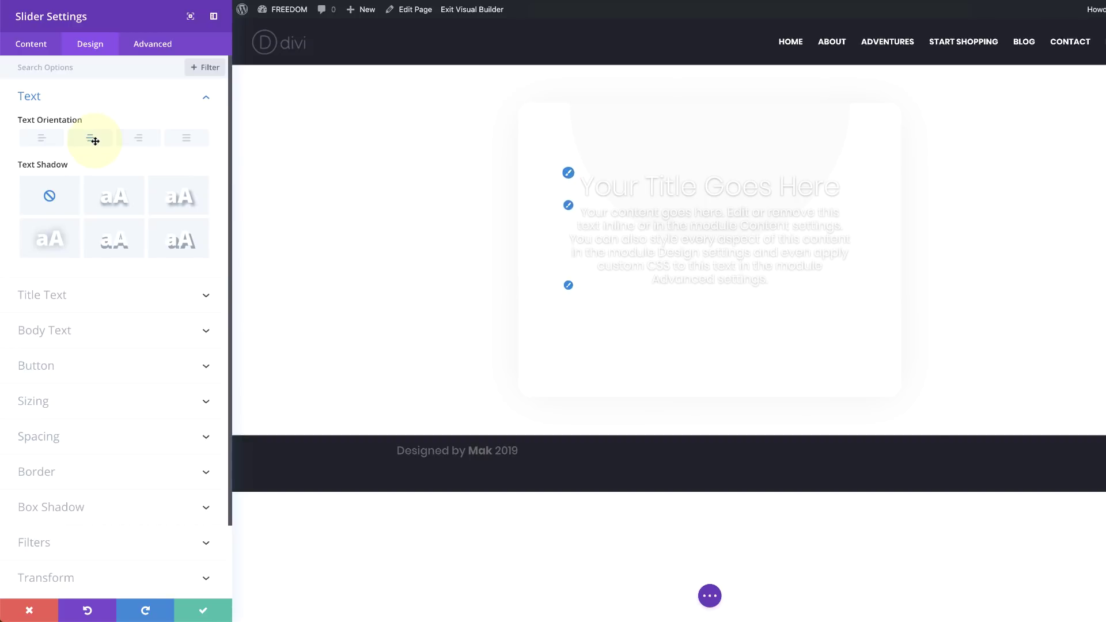
left_click(103, 210)
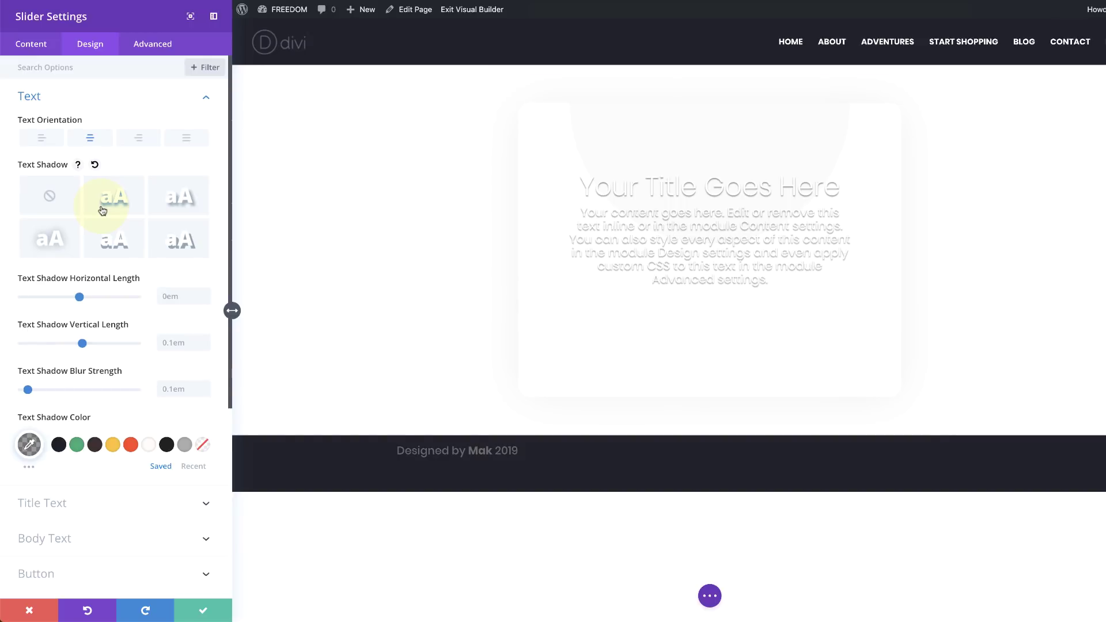
Make the slider's text shadow fully transparent with the color rgba(0,0,0,0)
left_click(29, 444)
left_click(29, 444)
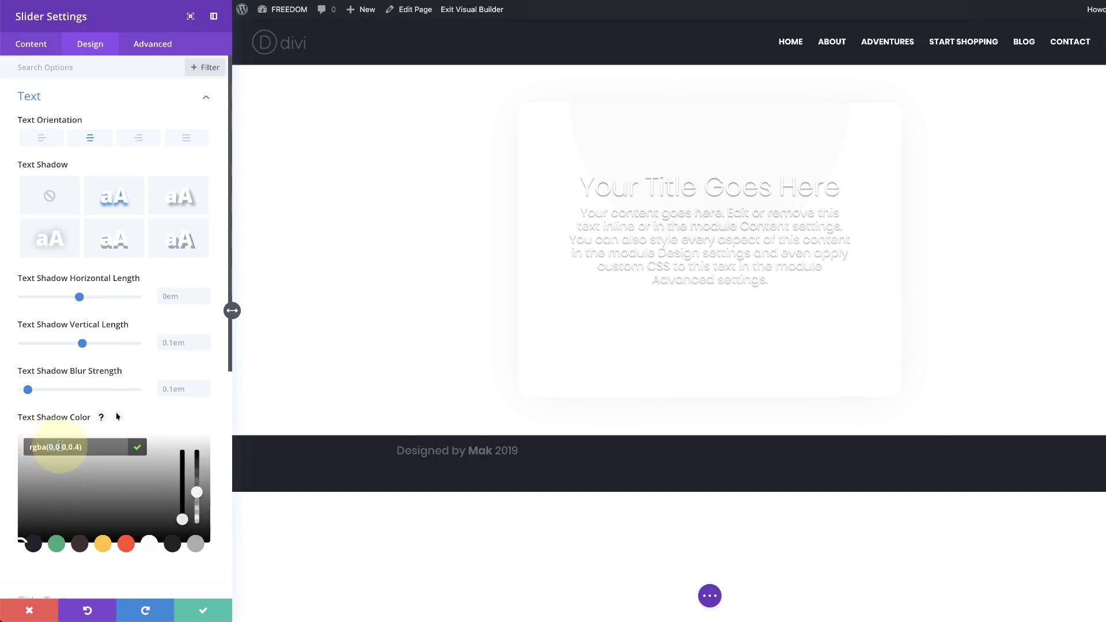
left_click(78, 445)
key("BackSpace")
key("BackSpace")
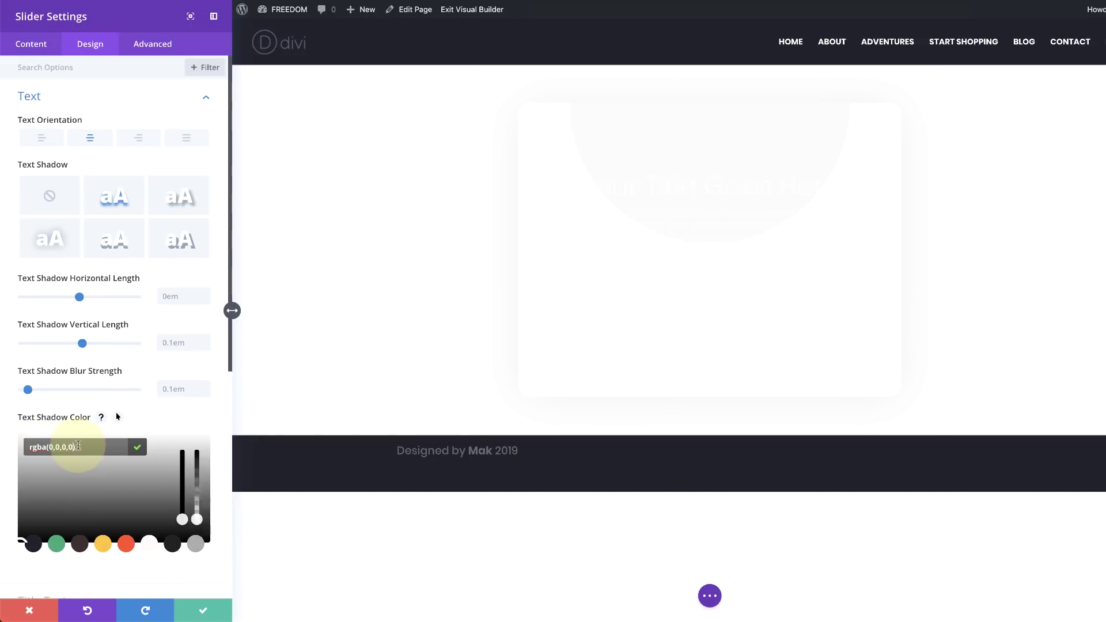
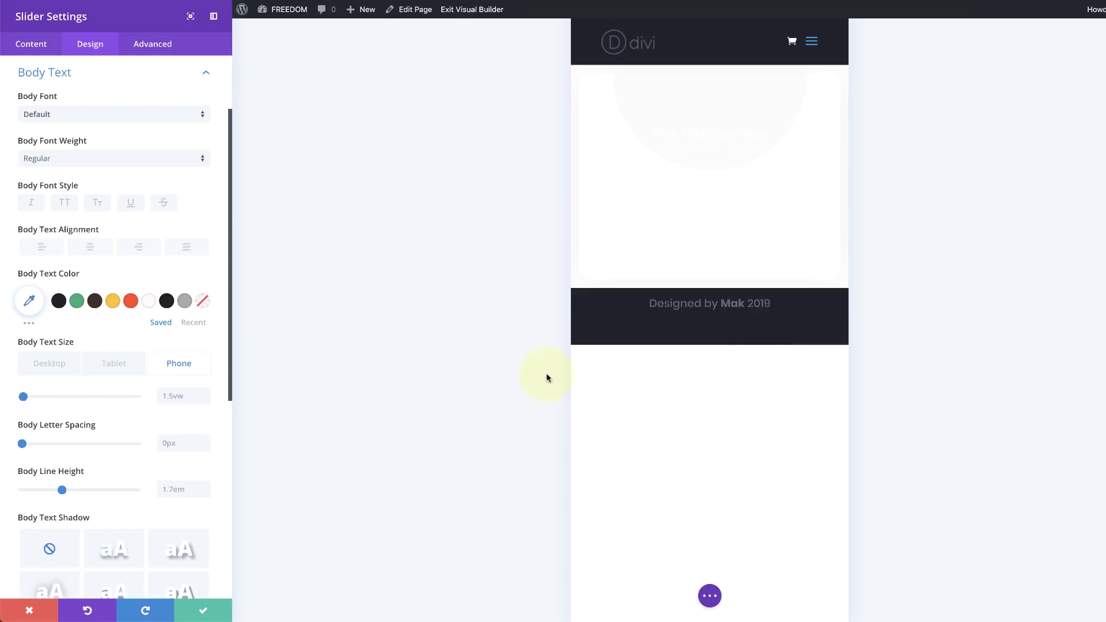
Set the slider's body text size for phone to 2.4vw
left_click(168, 395)
double_click(167, 396)
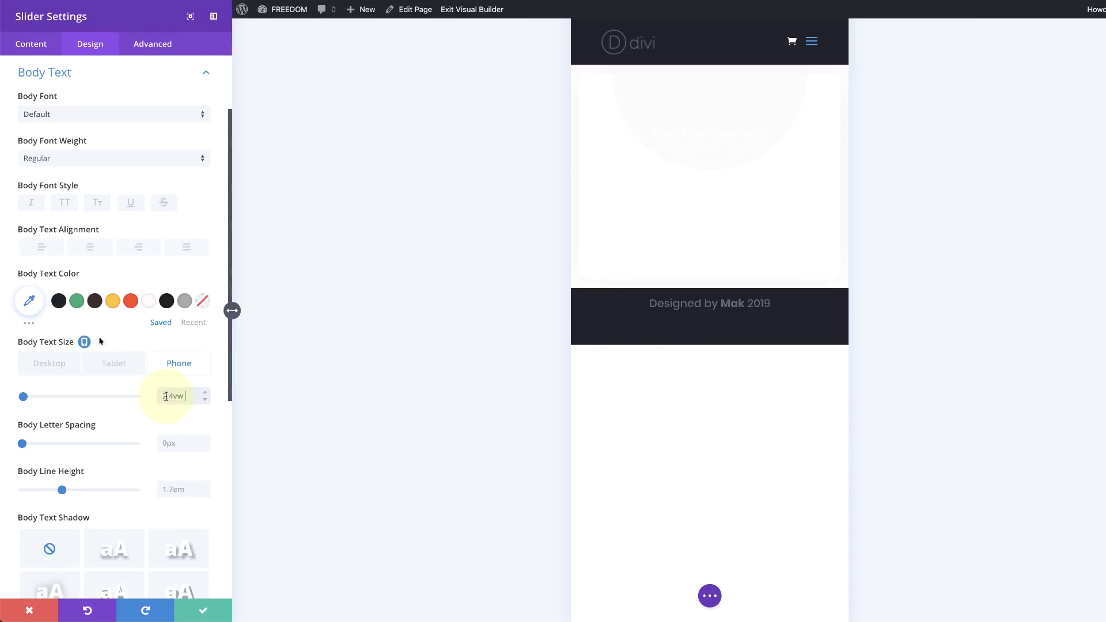
type("2.4vw")
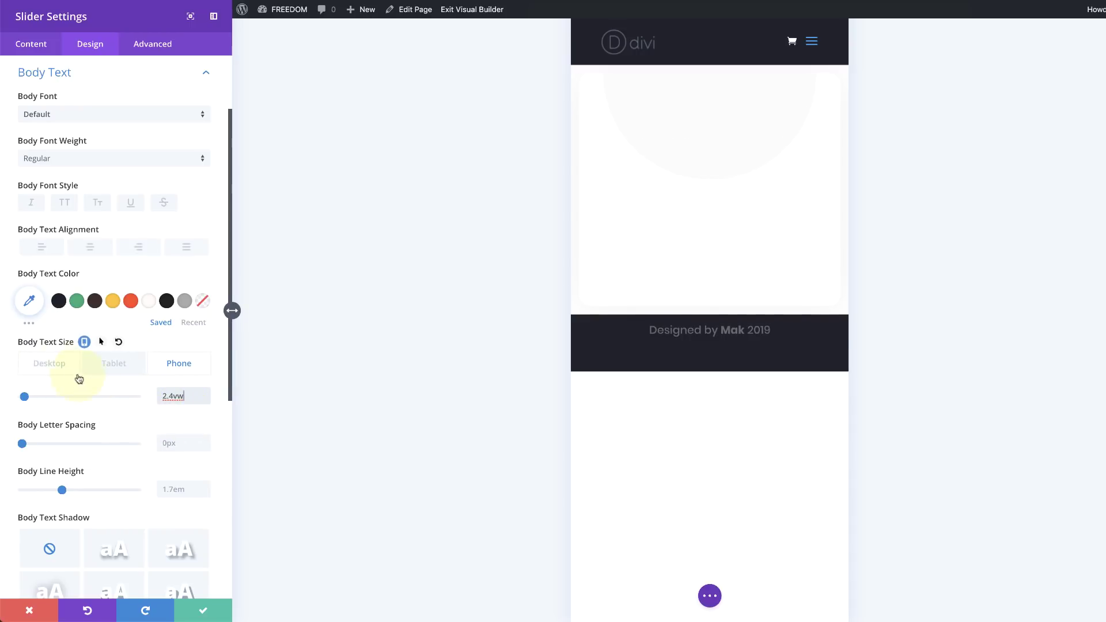
Set the slider's body line height to 2.2em in the desktop view
left_click(55, 369)
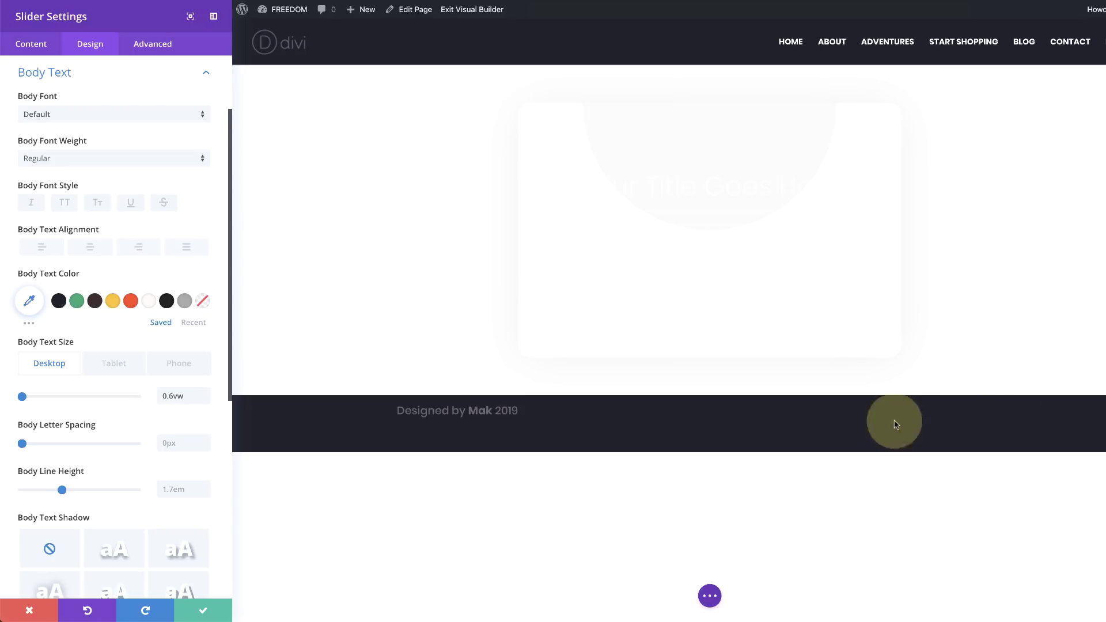
left_click(174, 489)
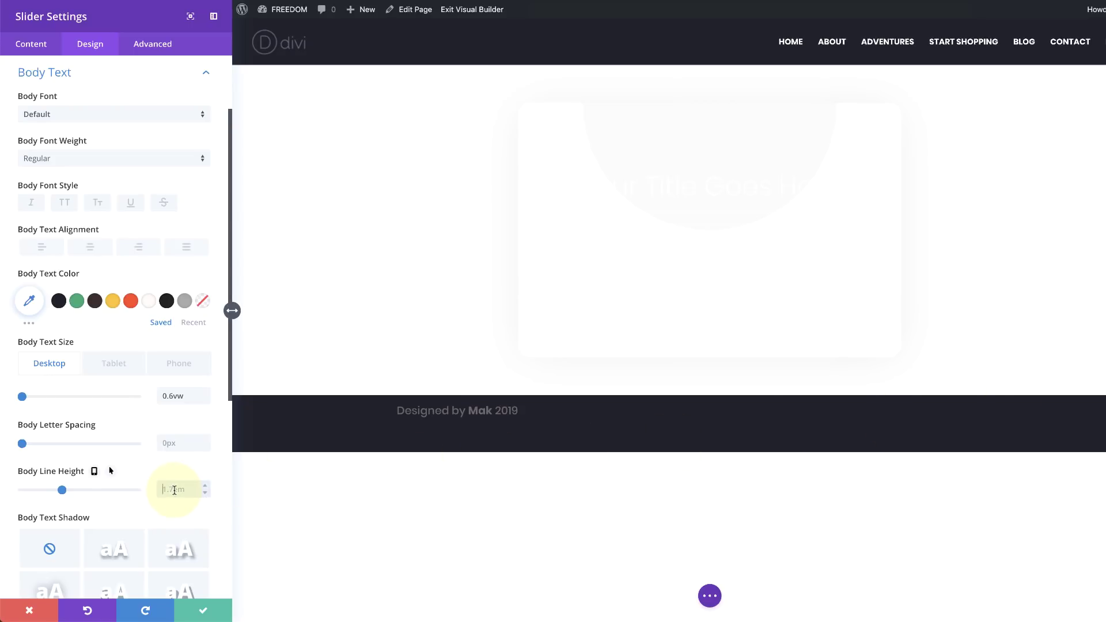
type("2.2em")
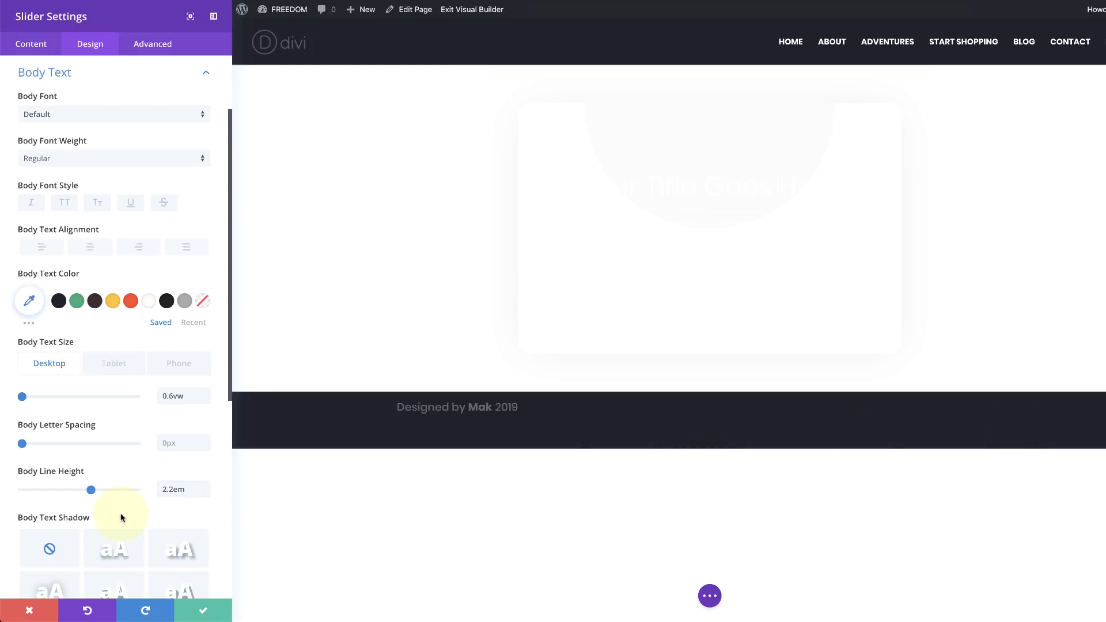
Set the slider's custom top and bottom padding to 2vw
scroll(121, 514, "down", 10)
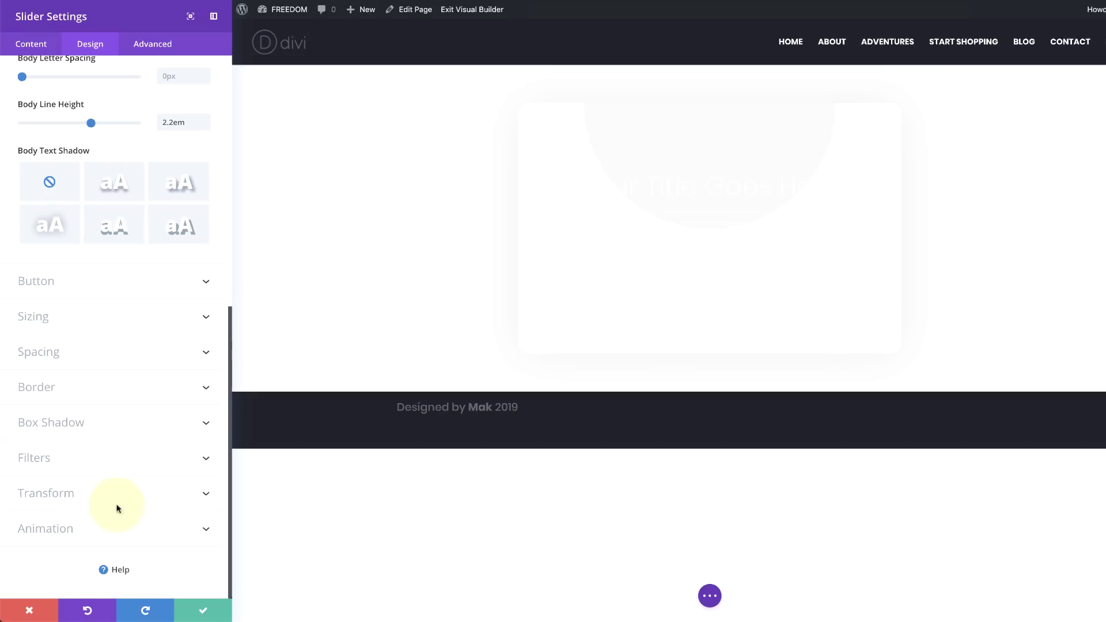
left_click(49, 352)
left_click(35, 329)
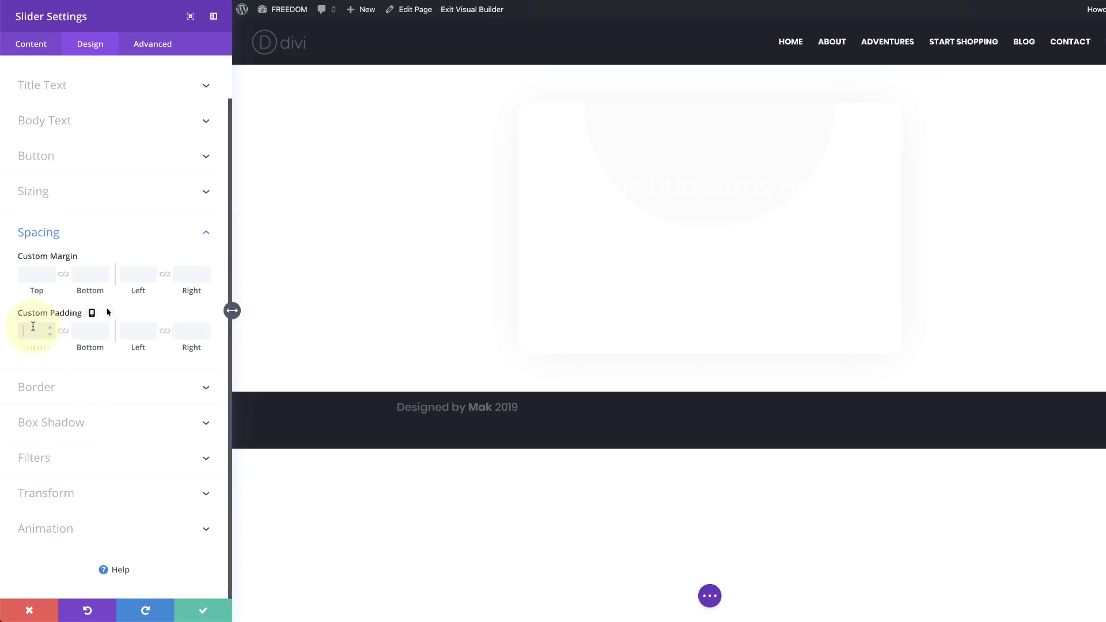
type("2vw")
left_click(64, 332)
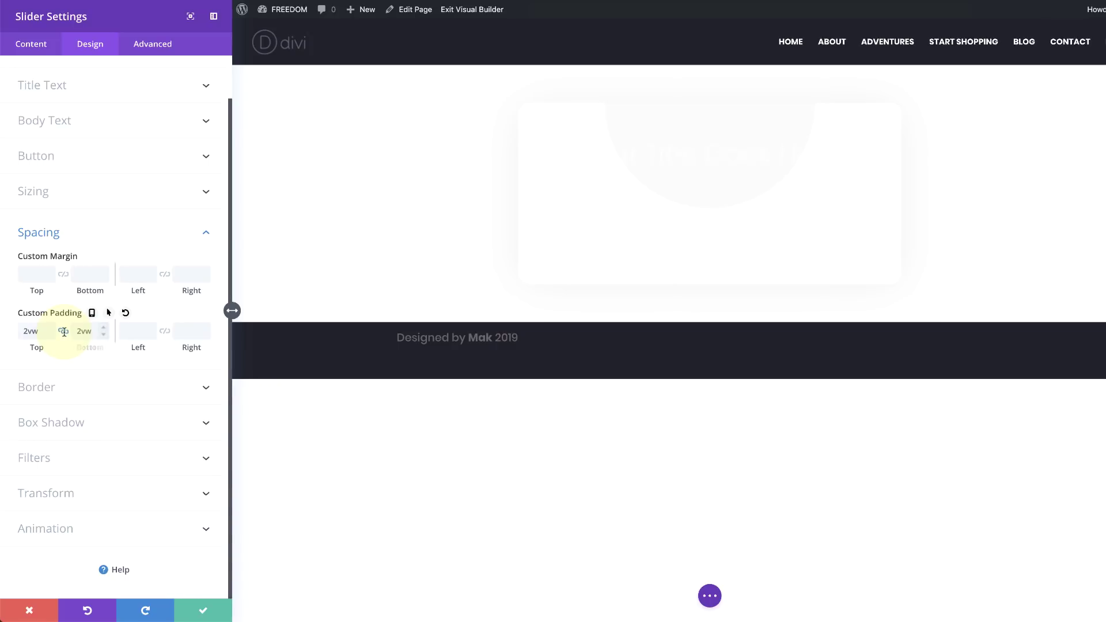
mouse_move(511, 239)
Add slide button custom CSS: 80px left and right padding, 8px top and bottom padding, and 80px bottom margin
left_click(153, 47)
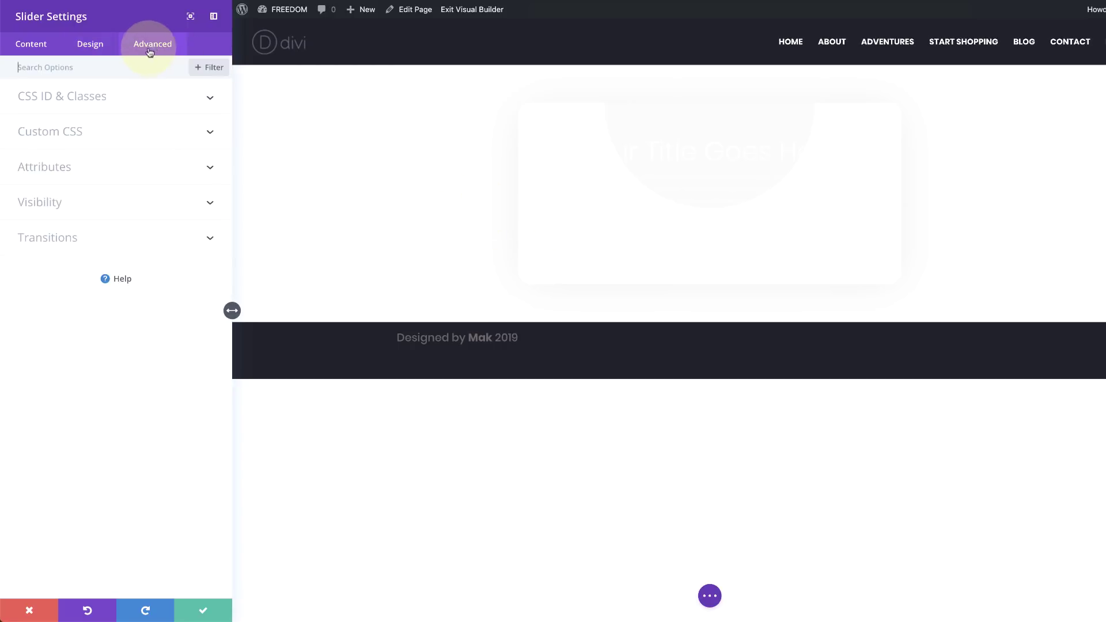
left_click(65, 134)
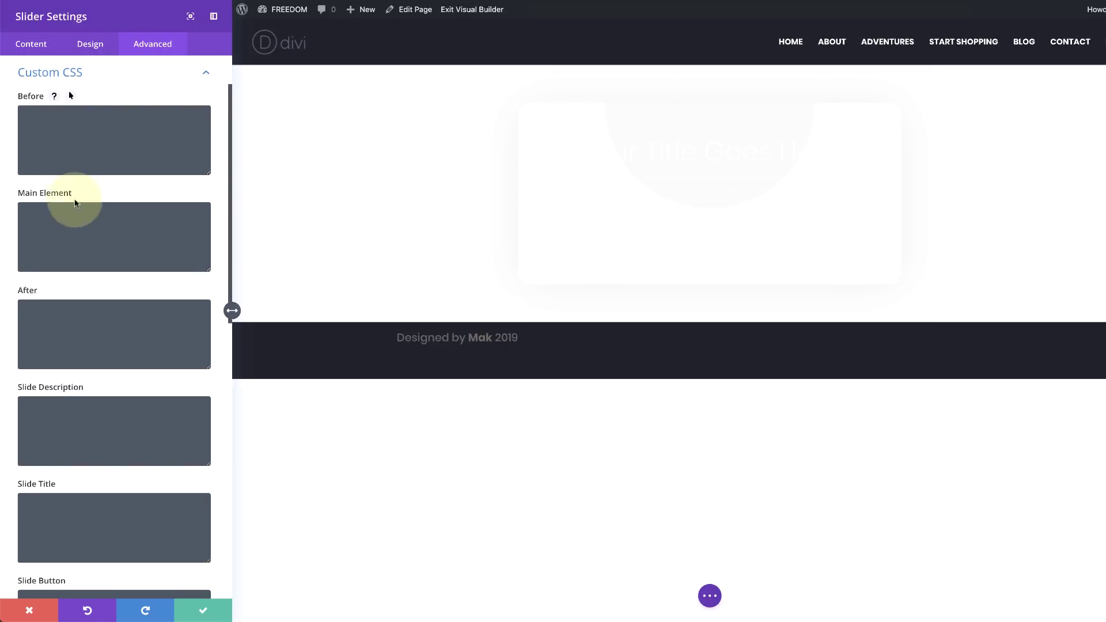
scroll(101, 406, "down", 3)
left_click(75, 430)
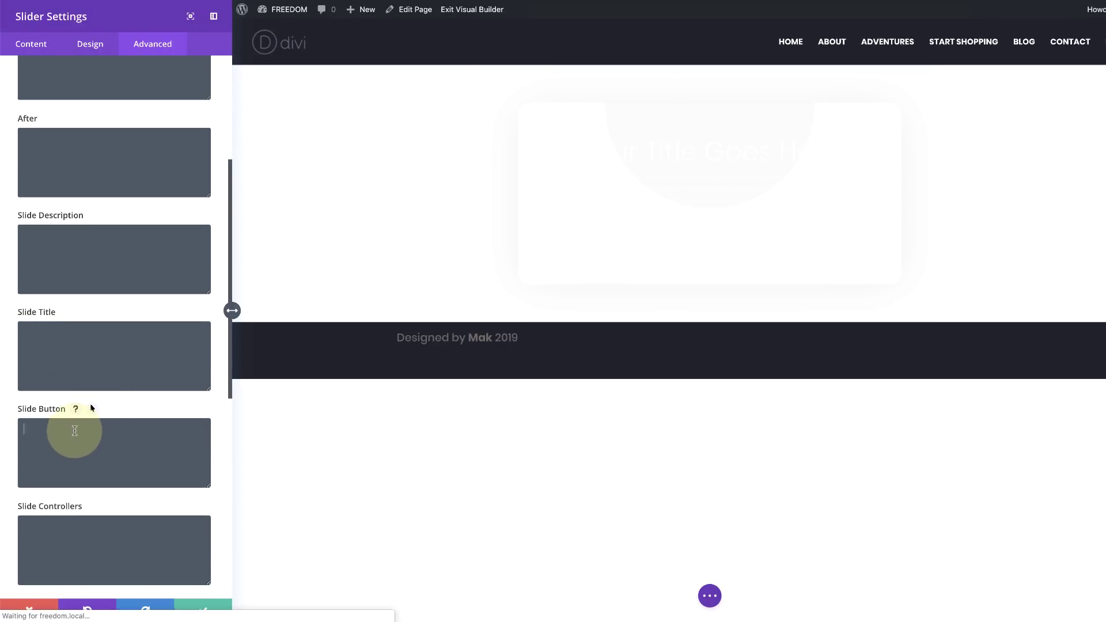
type("padding-left: 80px; padding-right: 80px; padding-top: 8px; padding-bottom: 8px; margin-bottom: 80px;")
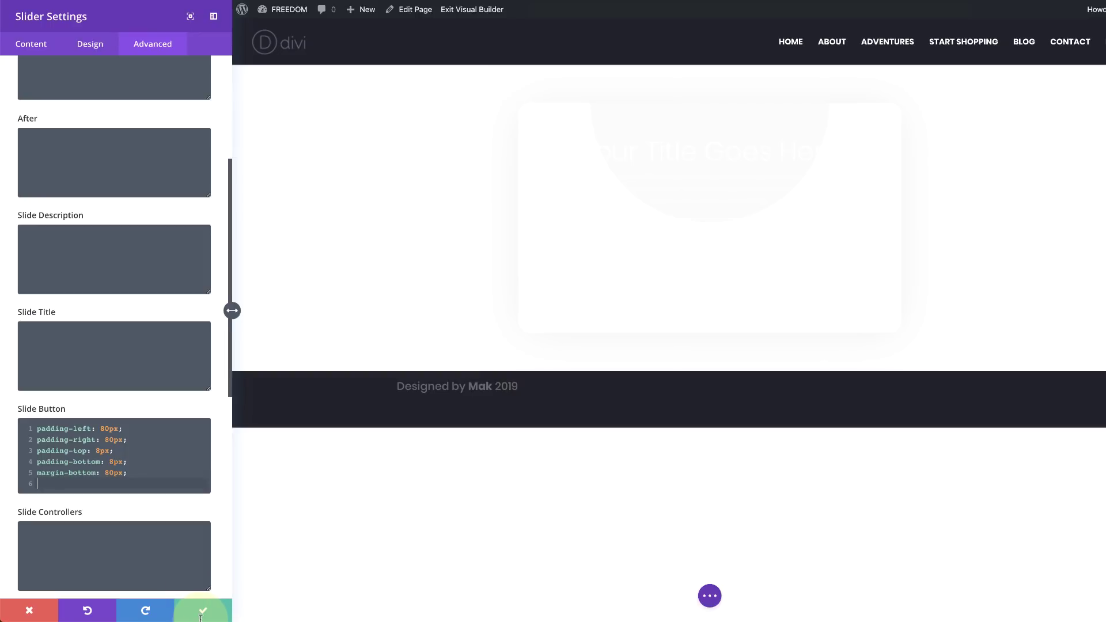
Delete both default slides from the slider and add a new slide
left_click(31, 45)
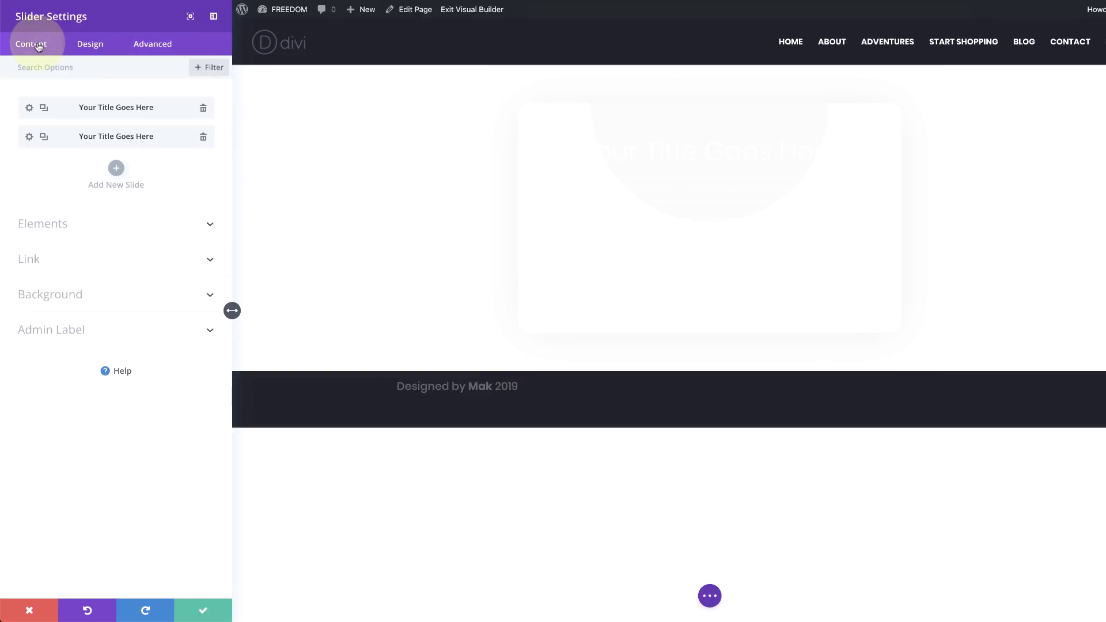
left_click(203, 136)
left_click(203, 111)
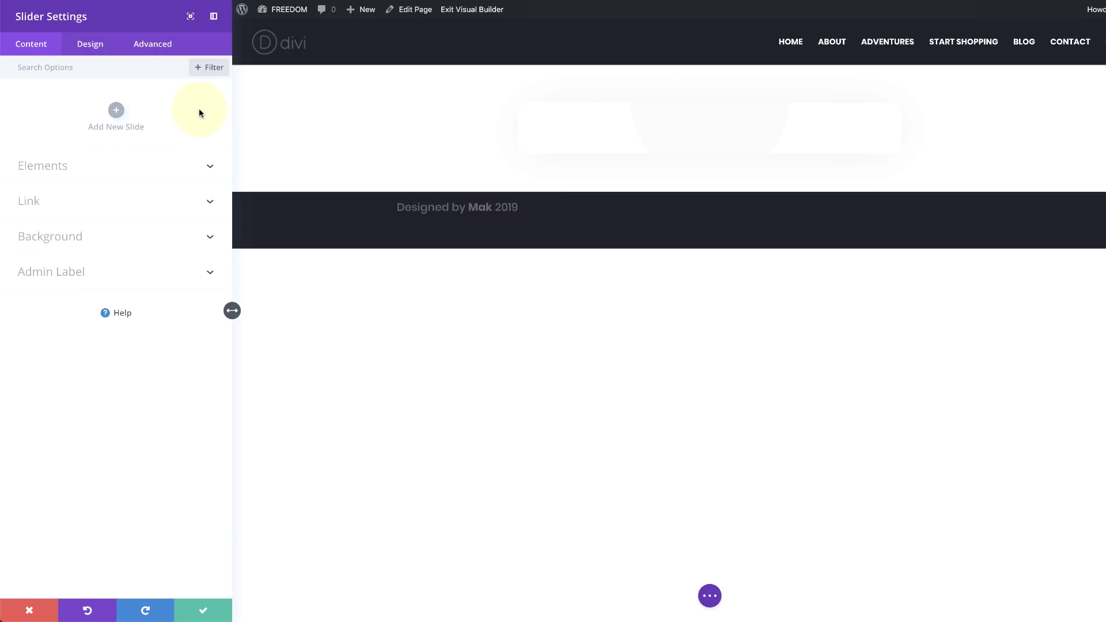
left_click(116, 112)
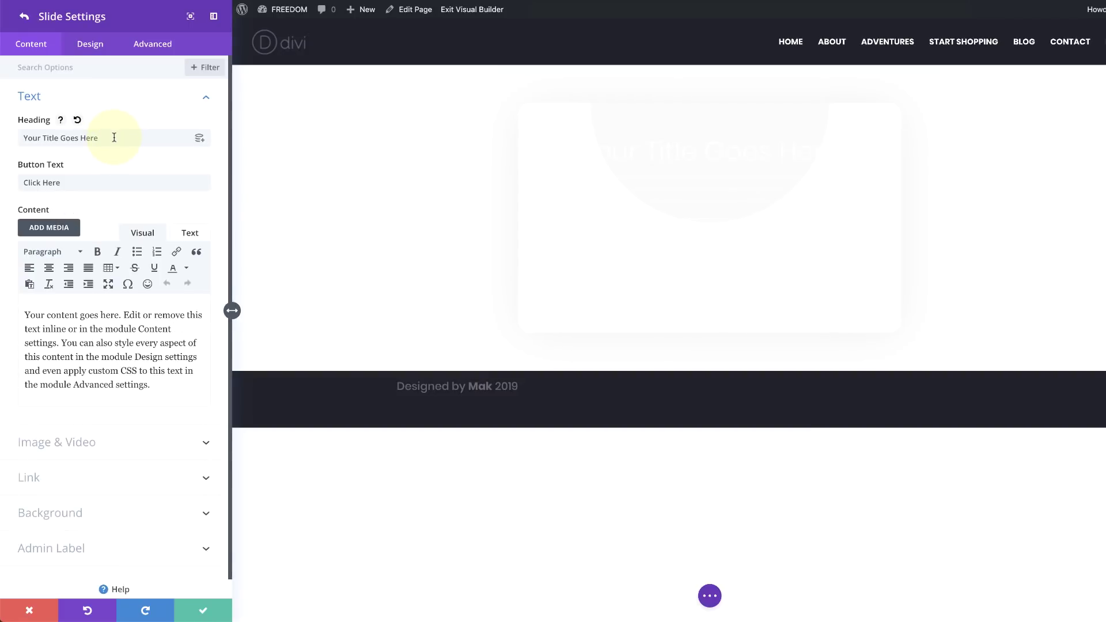
Clear the new slide's heading and set its button text to "Learn More"
double_click(114, 137)
triple_click(112, 136)
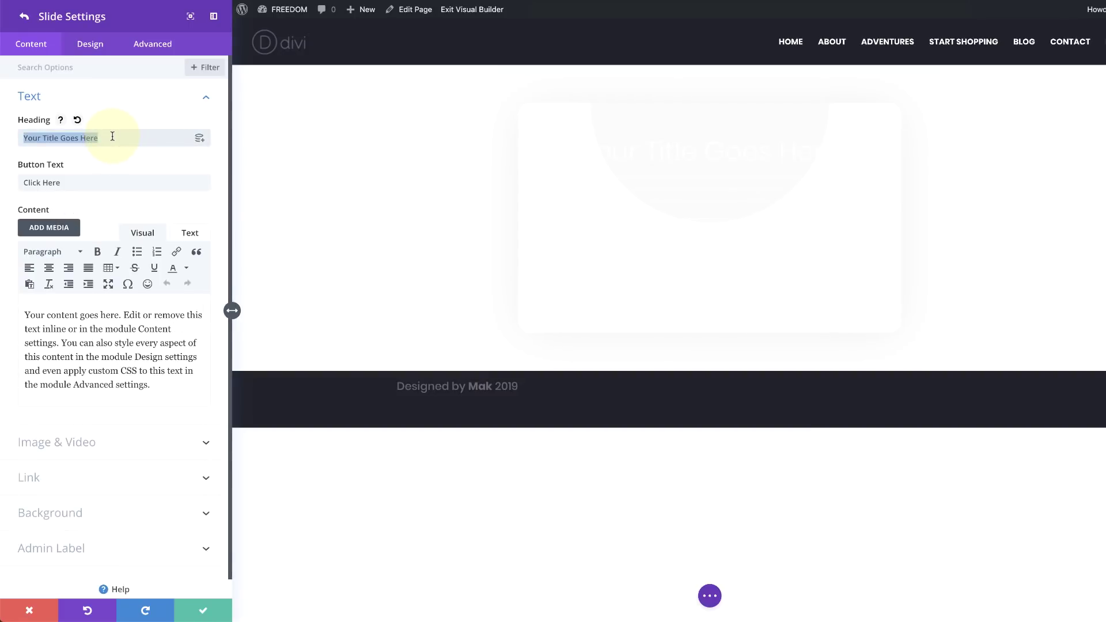
key("BackSpace")
left_click(77, 183)
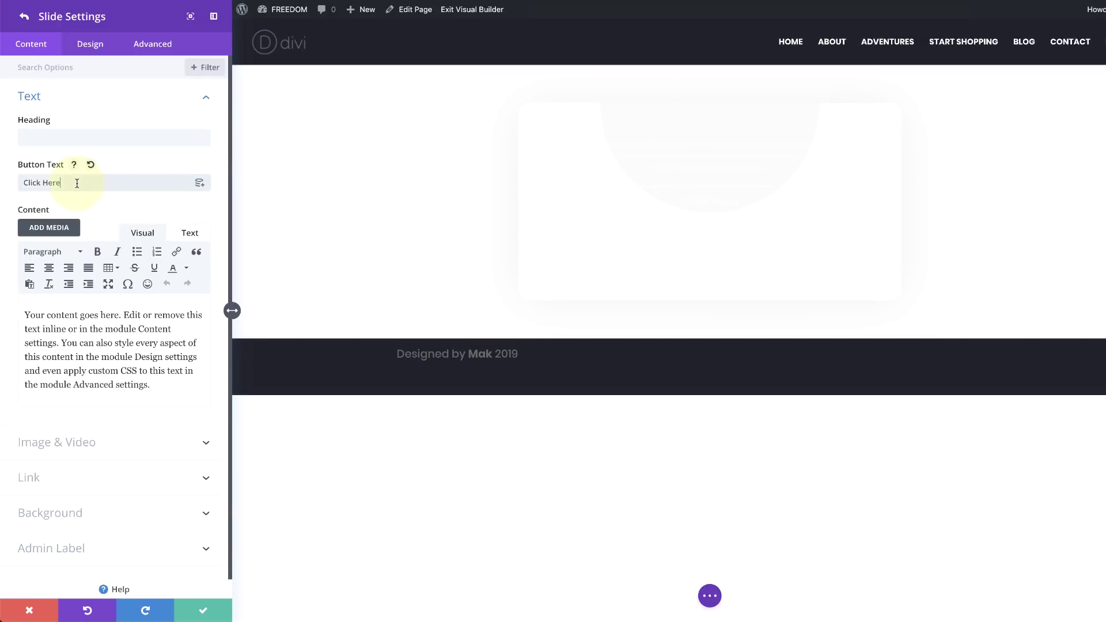
triple_click(76, 184)
type("Learn More")
Split "Your content goes here." into its own paragraph in the slide content and format it as Heading 3
left_click(122, 315)
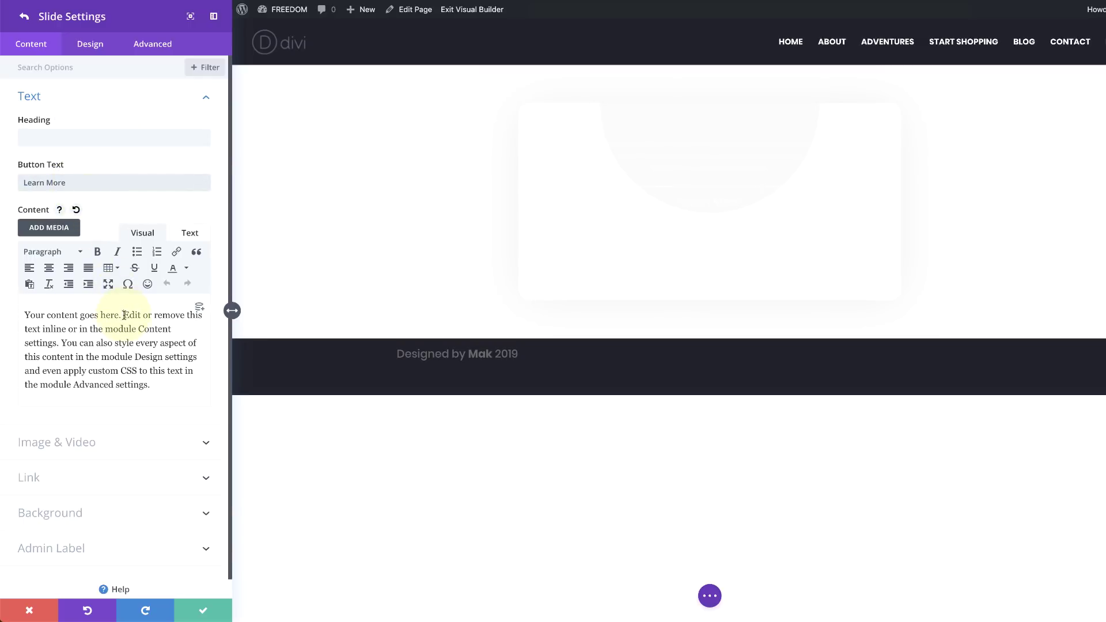
key("Return")
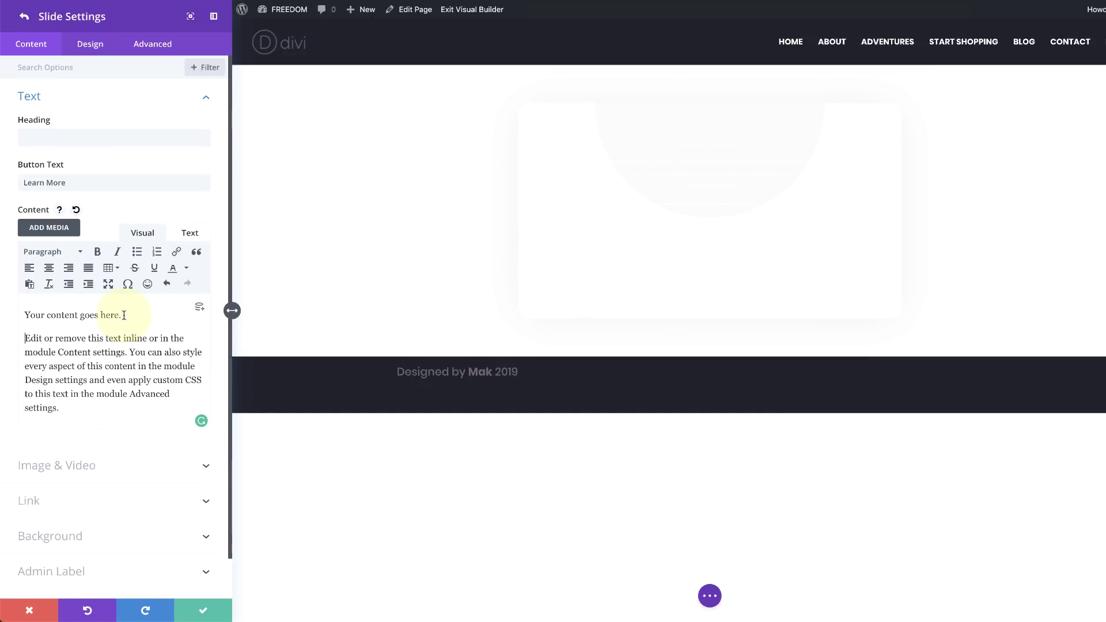
left_click_drag(124, 315, 6, 311)
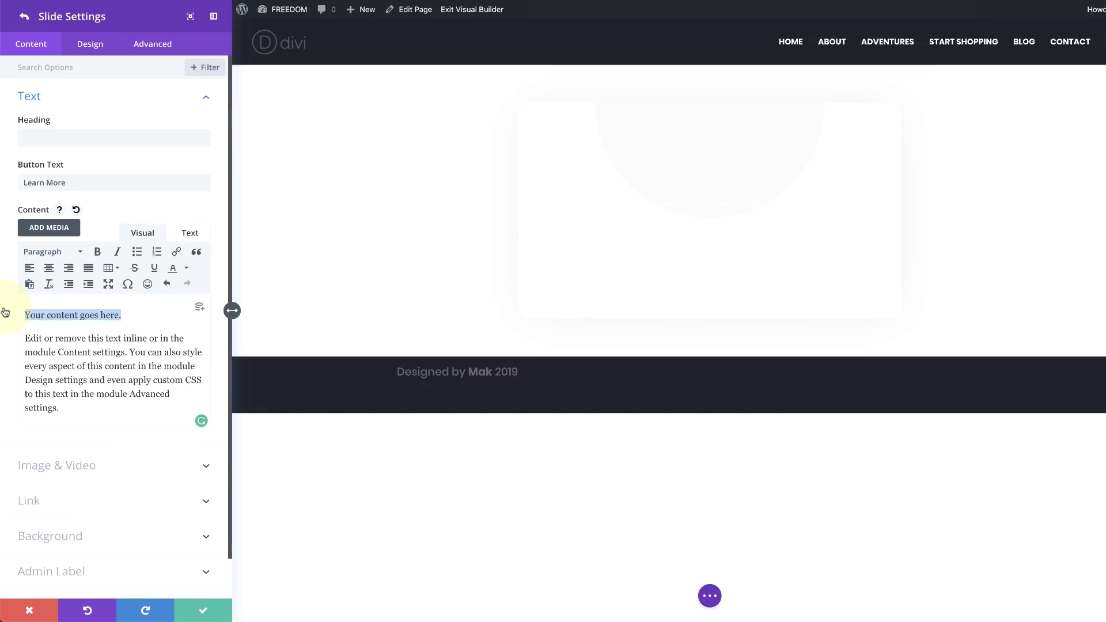
left_click(70, 252)
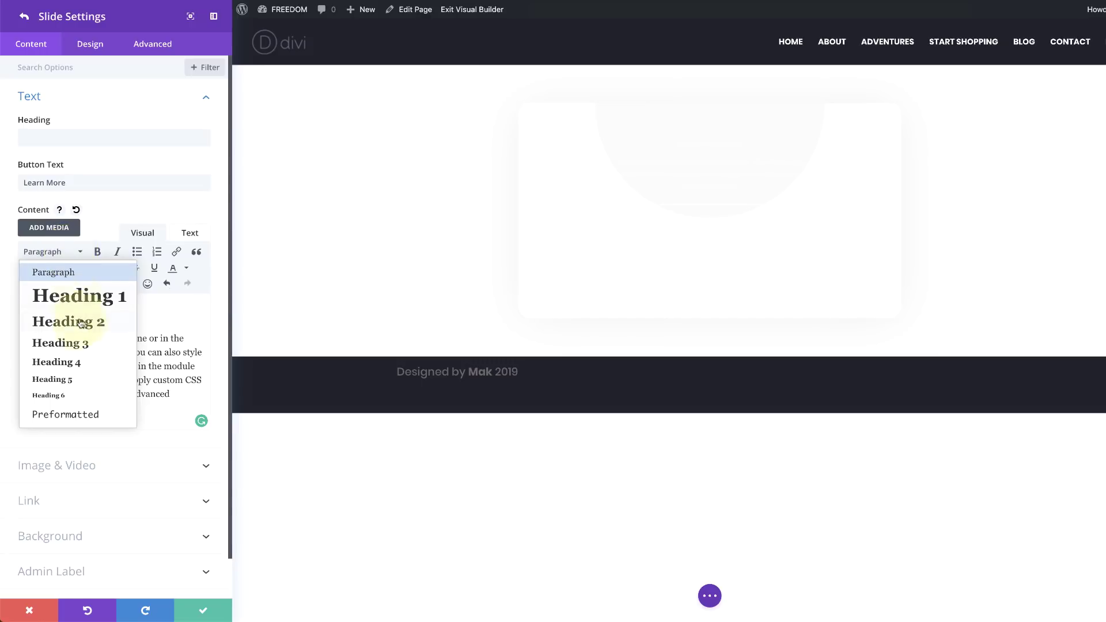
left_click(77, 340)
left_click(170, 319)
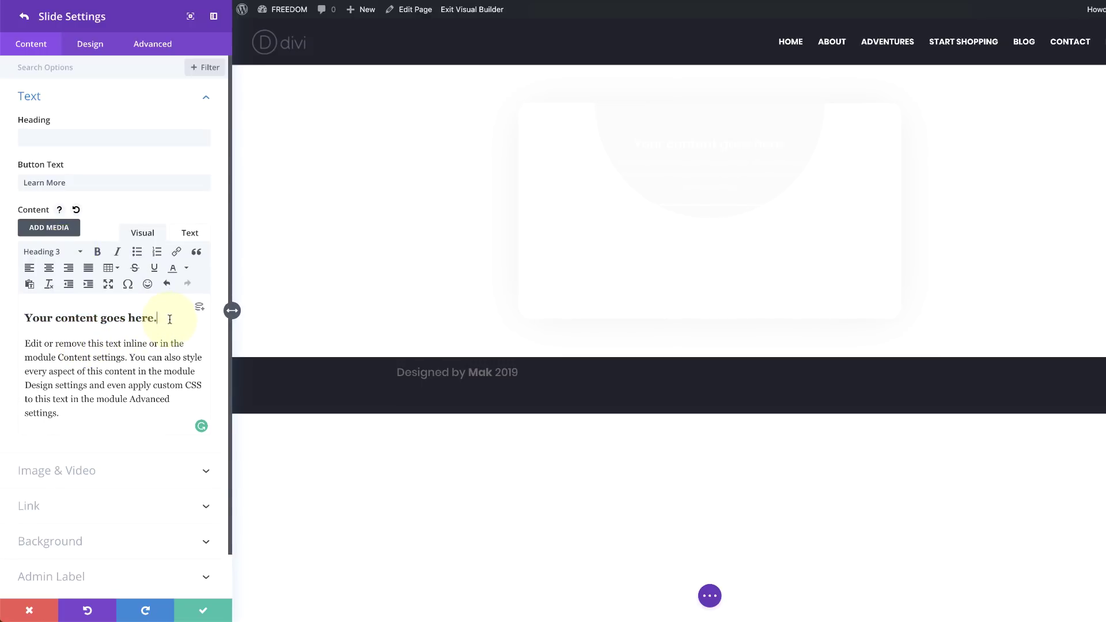
Add a blank line above the content heading and insert the media library illustration of the seated man with a laptop there
left_click(24, 318)
key("Return")
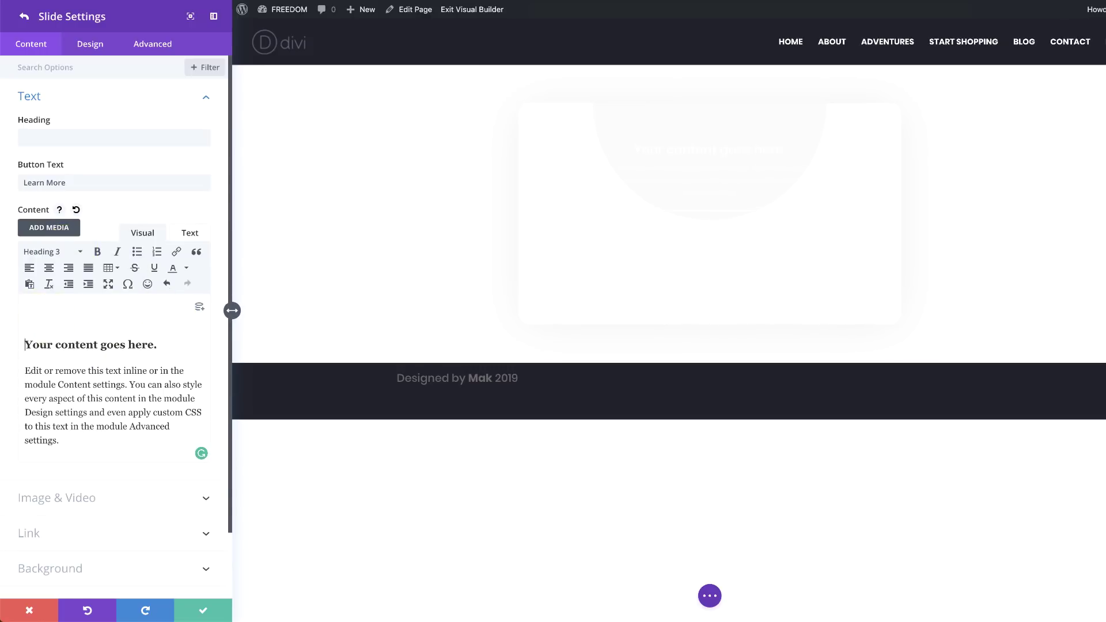
left_click(45, 317)
left_click(46, 318)
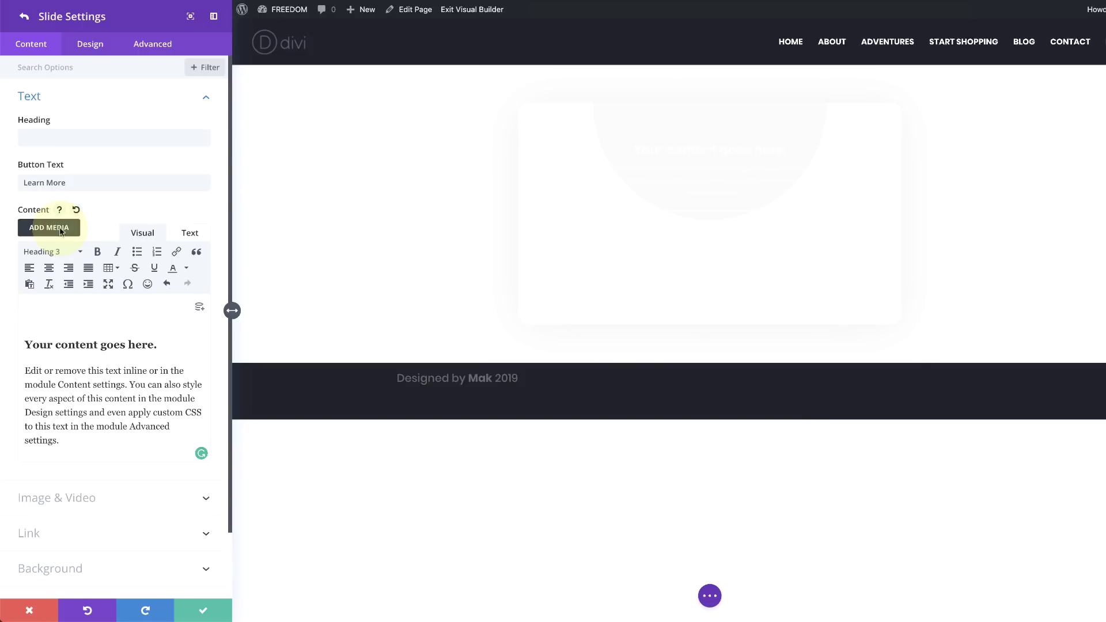
left_click(49, 228)
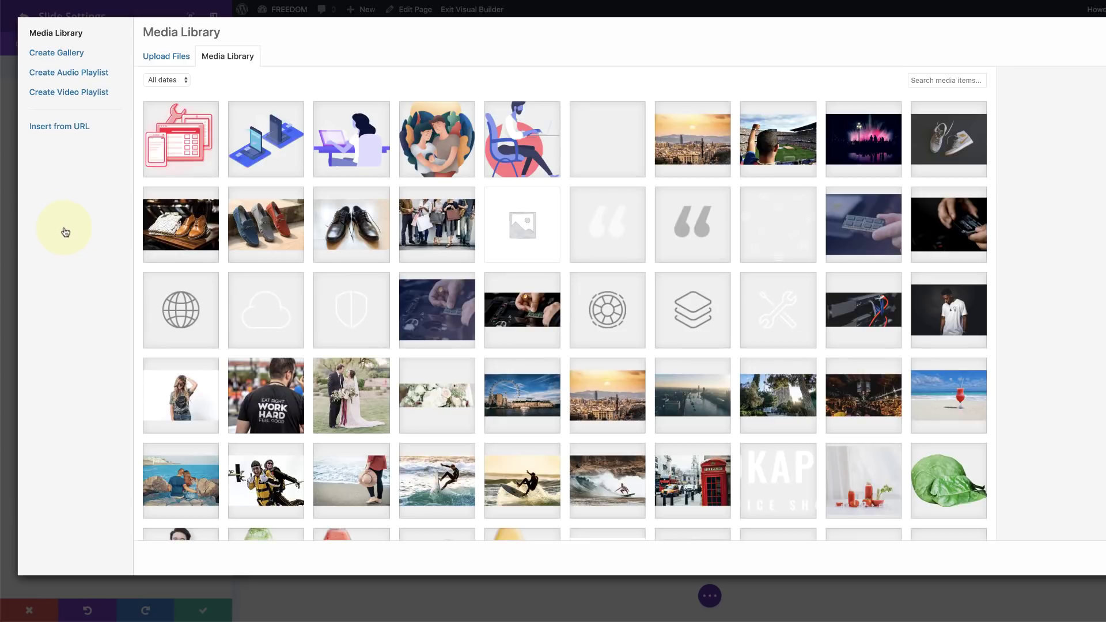
left_click(526, 160)
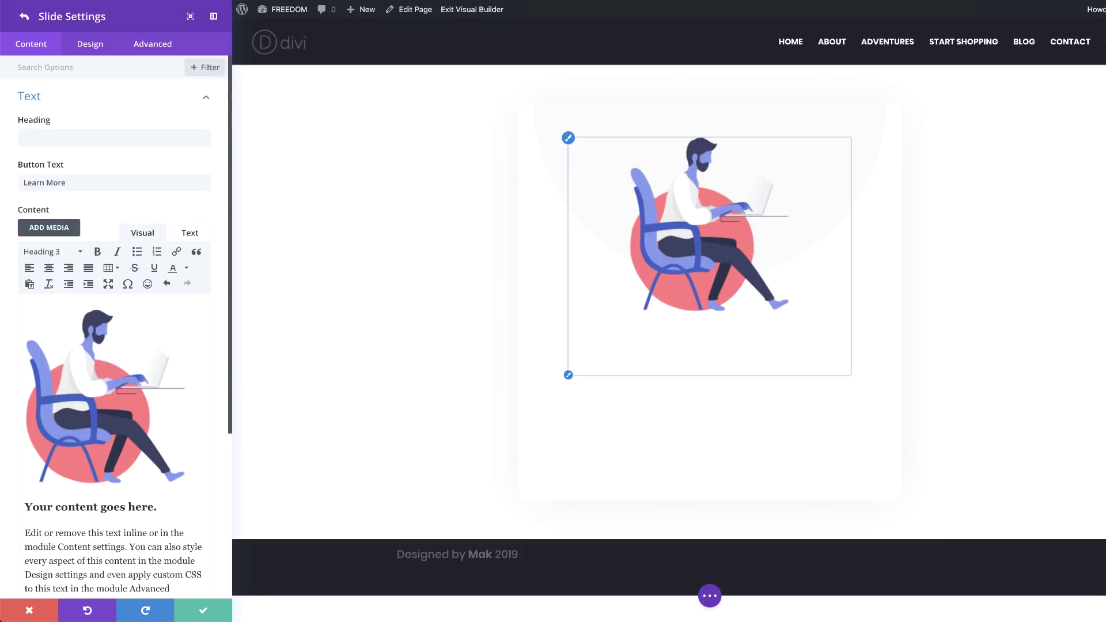
Set the slide's button link URL to "#"
scroll(172, 444, "down", 5)
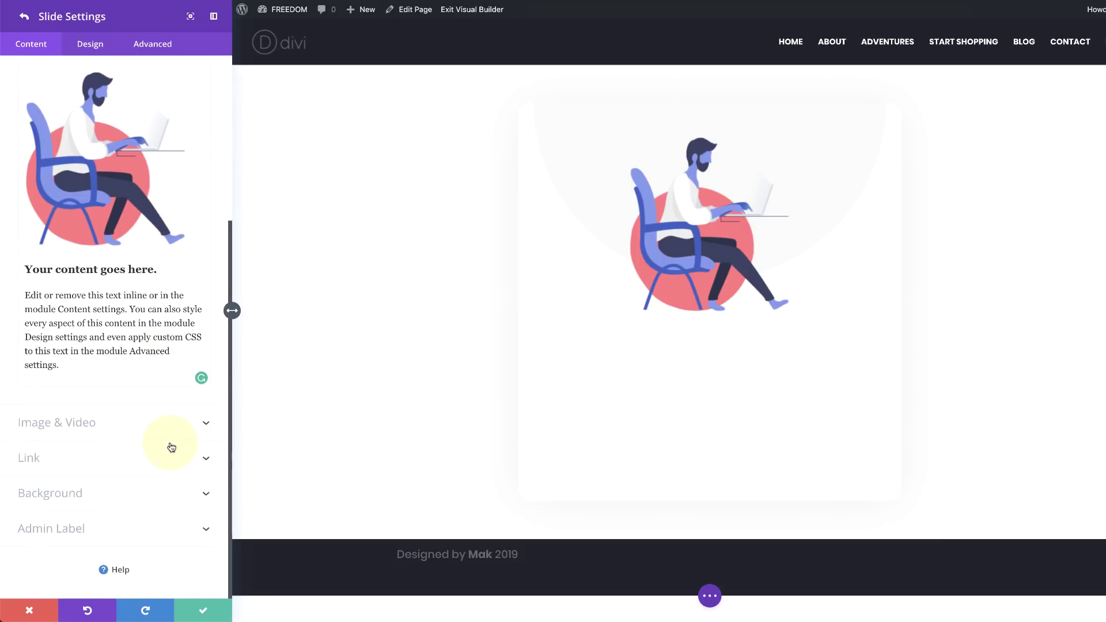
left_click(51, 459)
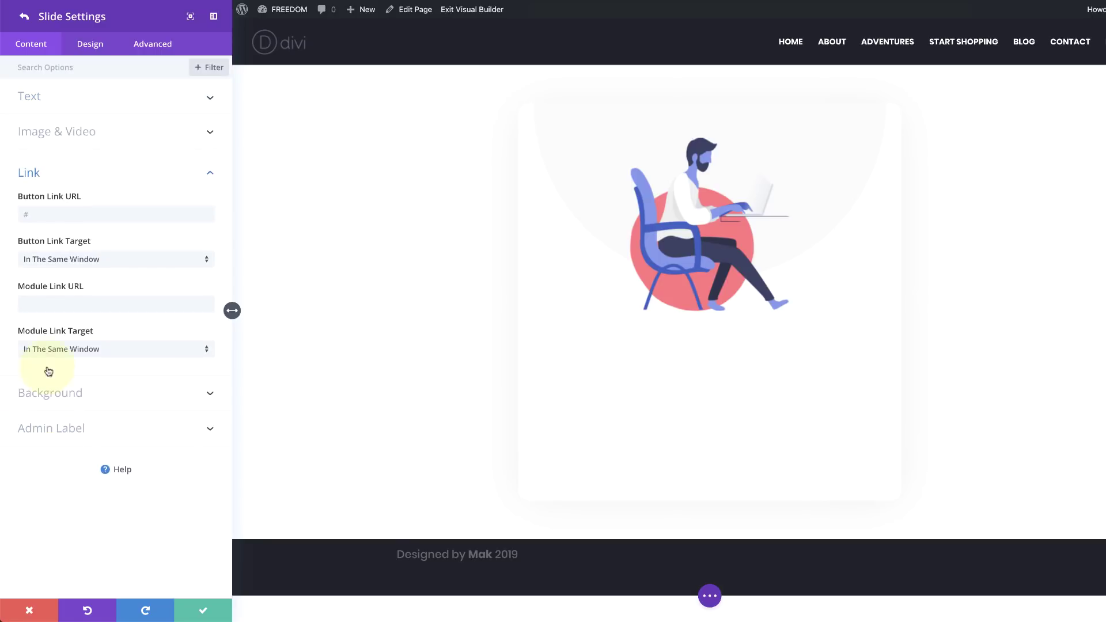
left_click(39, 214)
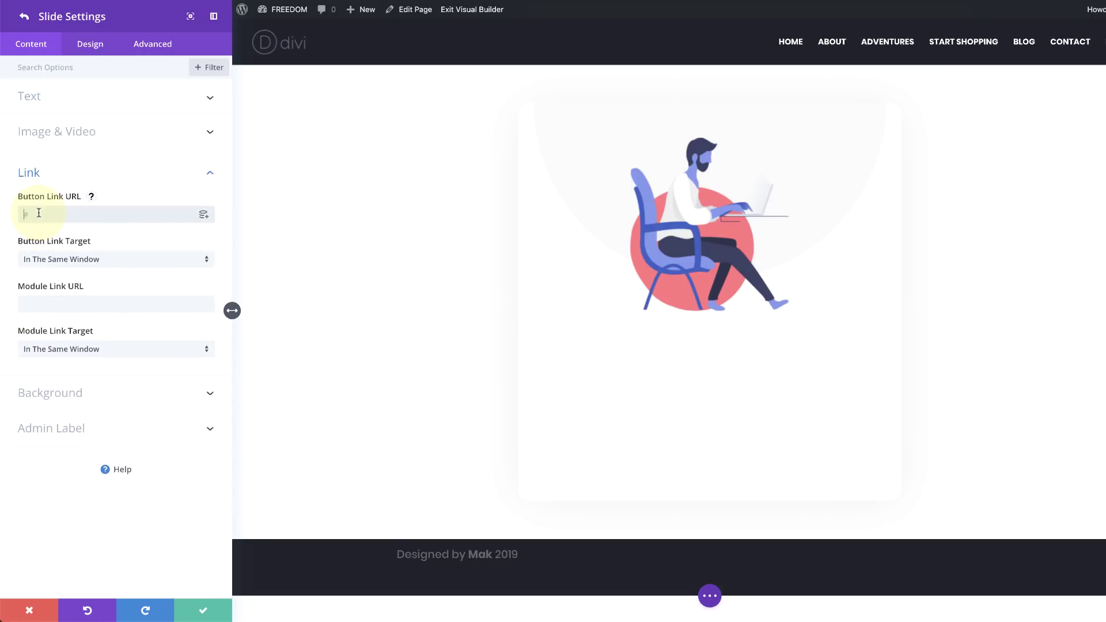
type("#")
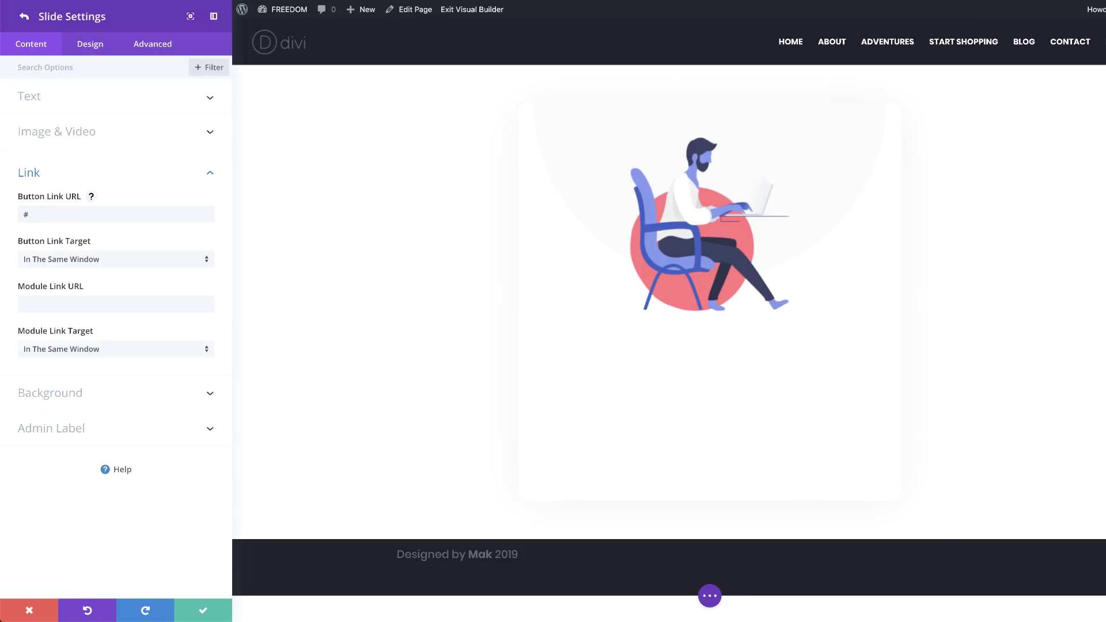
Give the slide a gradient background with #aaacff as its first color
left_click(83, 393)
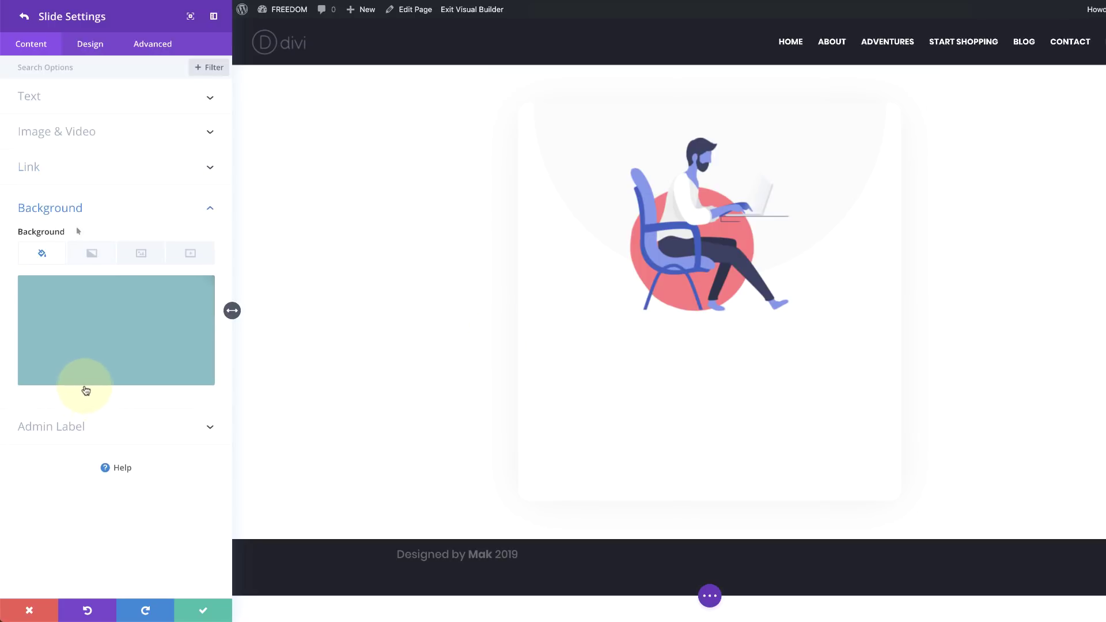
left_click(114, 322)
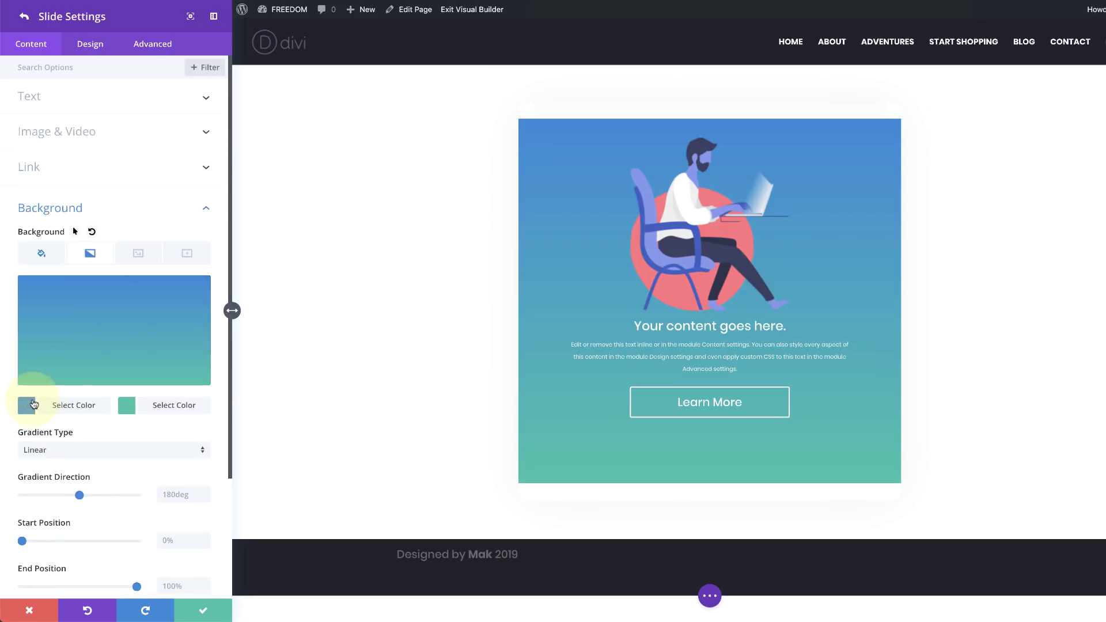
left_click(29, 405)
left_click(41, 286)
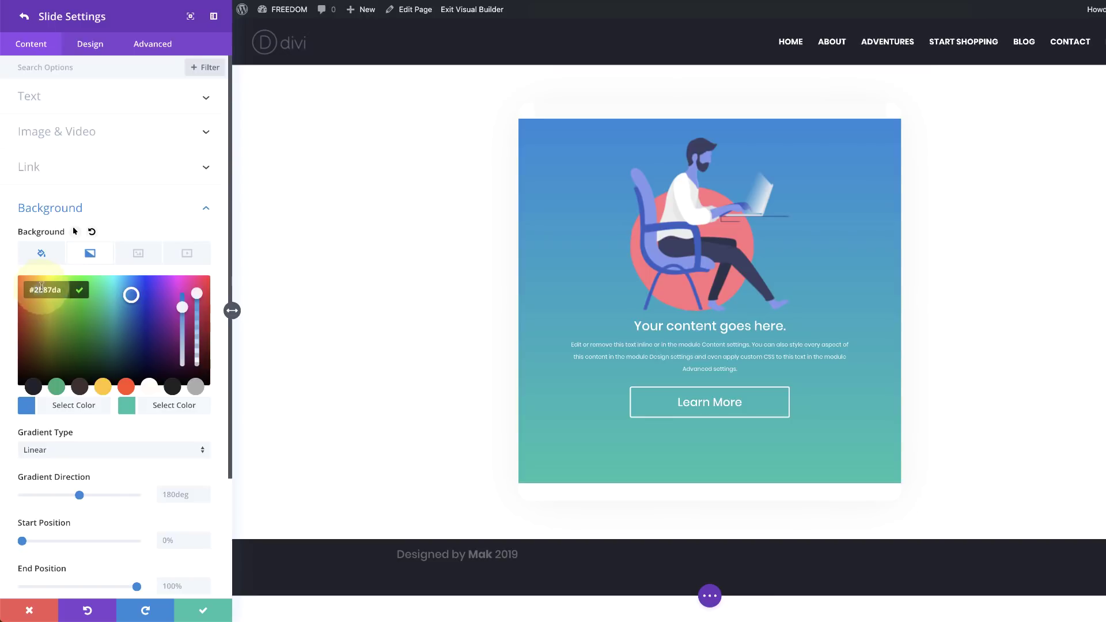
type("#aaacff")
left_click(79, 290)
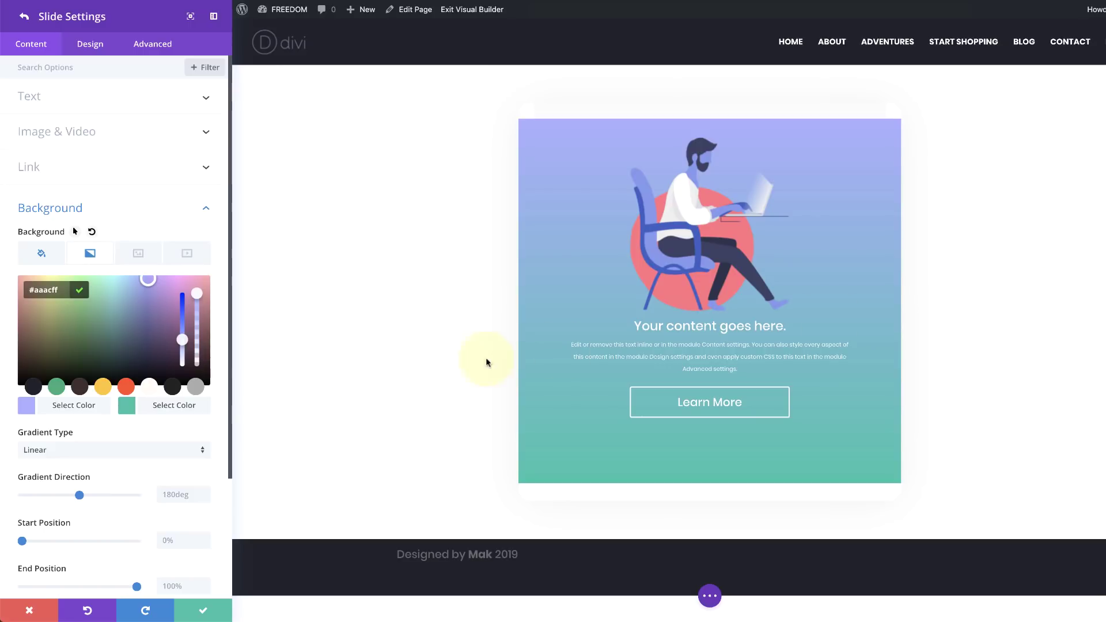
Set the second color of the slide's background gradient to fully transparent white, rgba(255,255,255,0)
left_click(127, 405)
left_click_drag(184, 322, 187, 388)
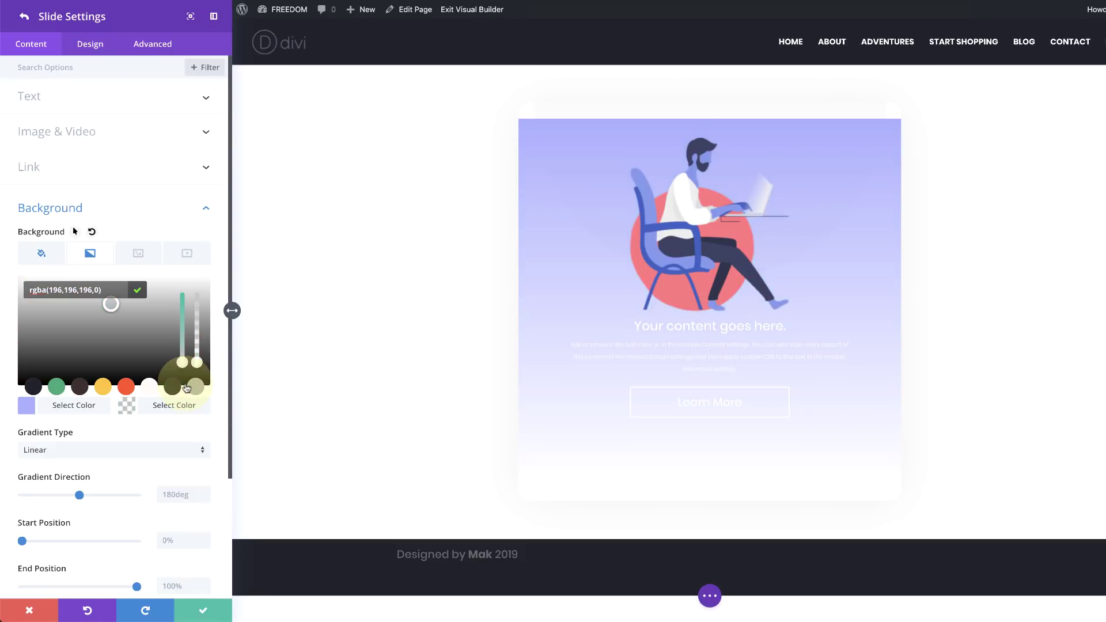
left_click(149, 386)
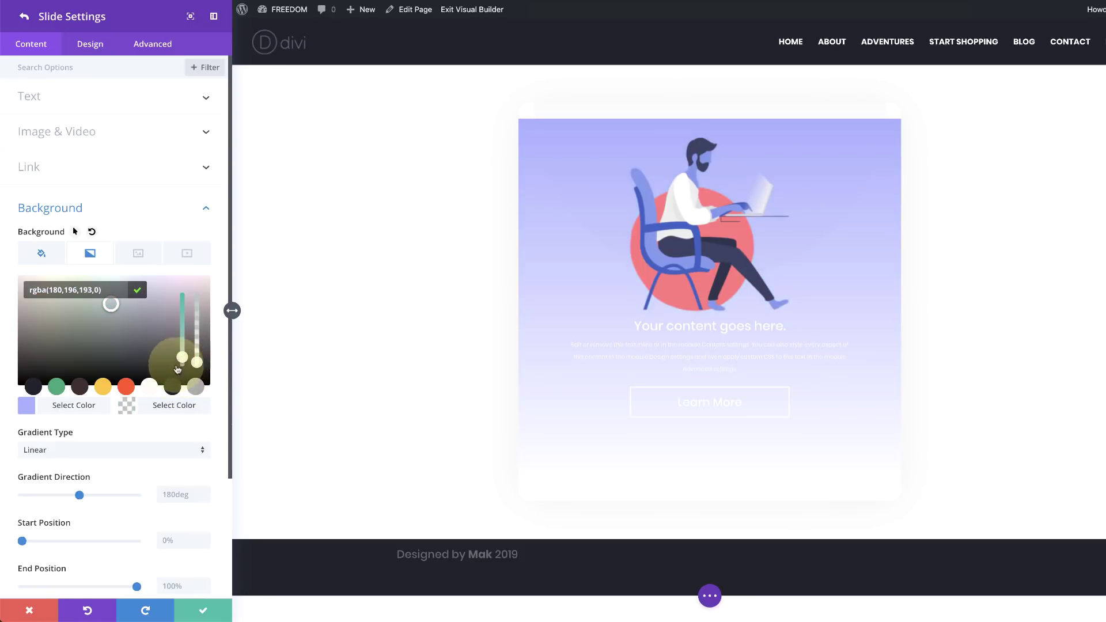
left_click(148, 387)
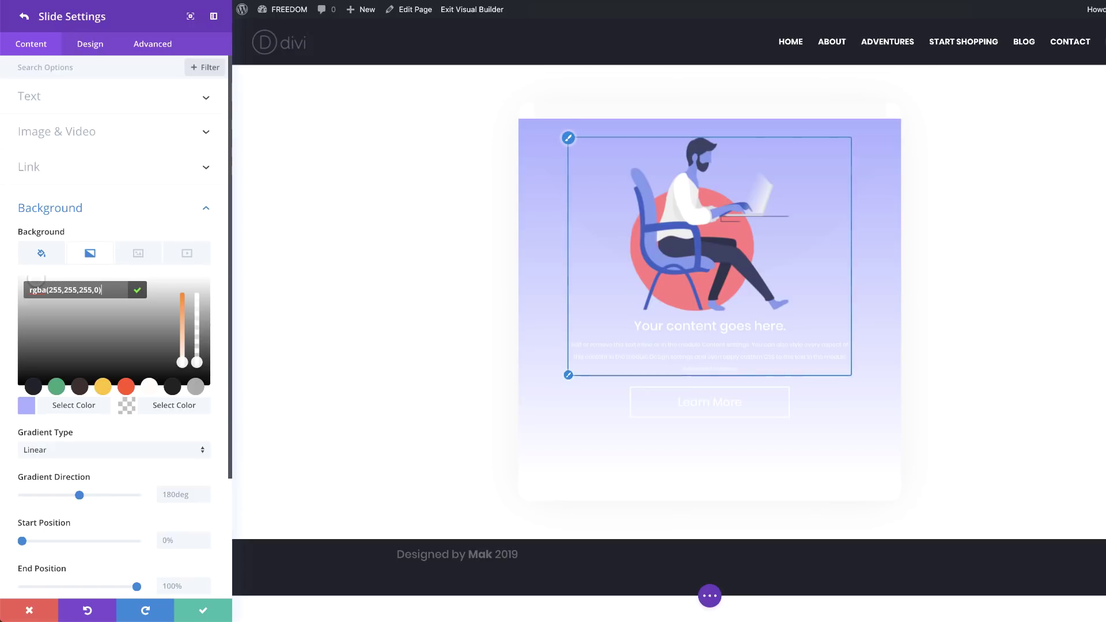
Make the slide's background gradient radial with its direction at Top, and set both start and end positions to 30%
left_click(153, 453)
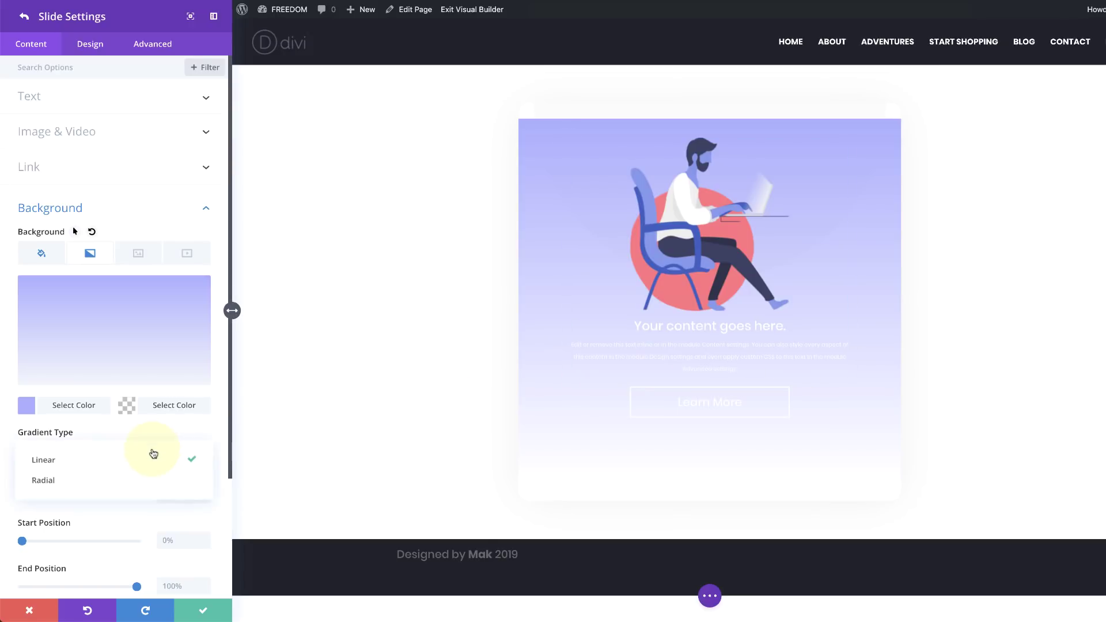
left_click(108, 480)
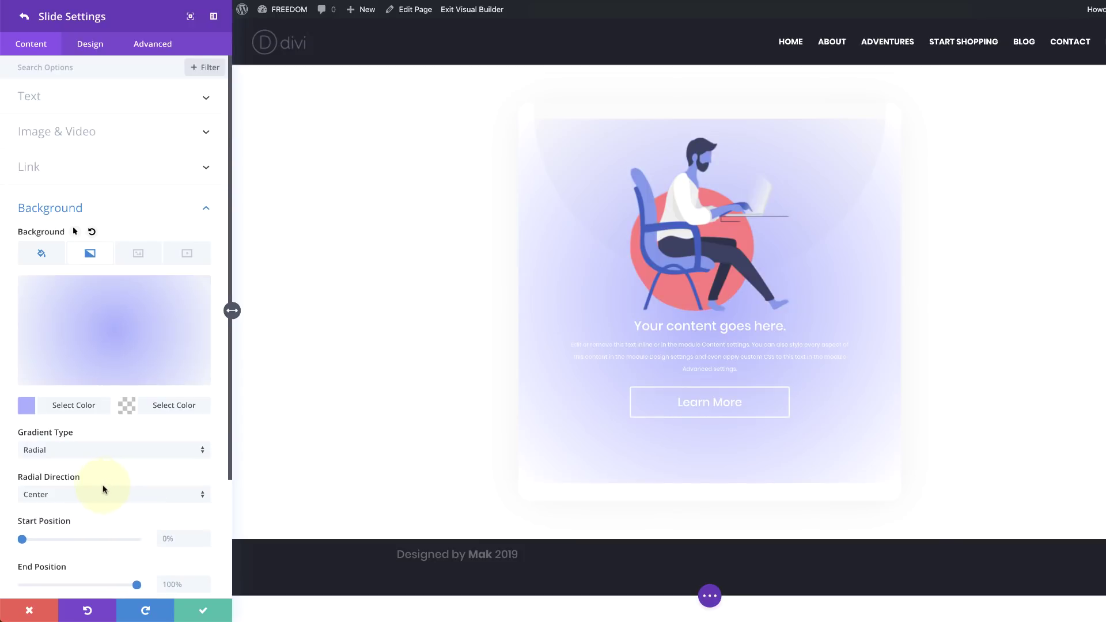
left_click(92, 499)
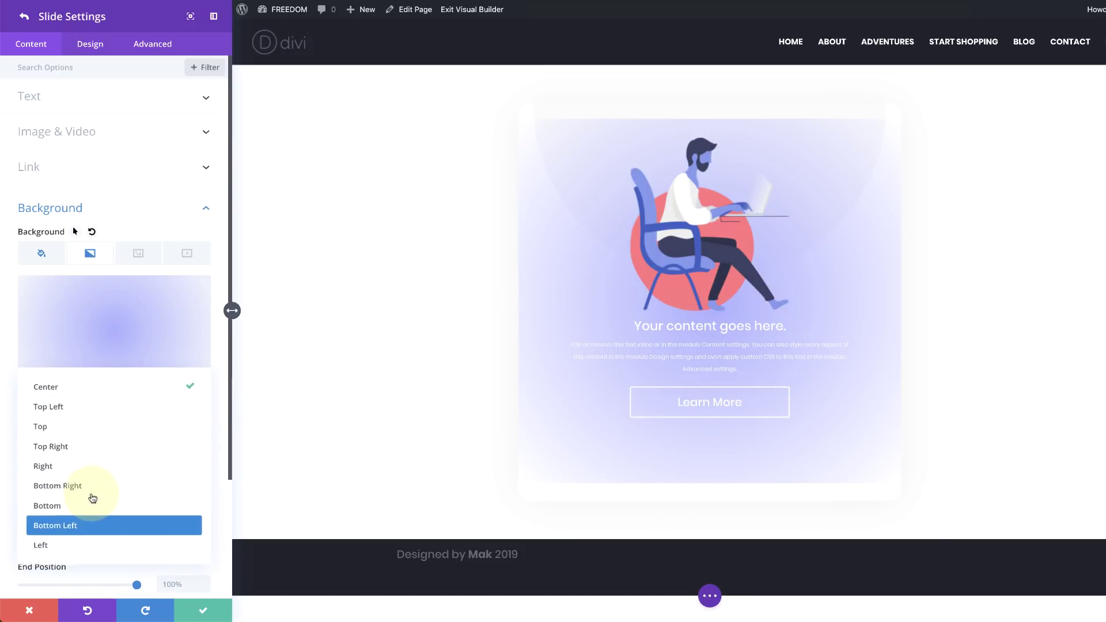
left_click(91, 426)
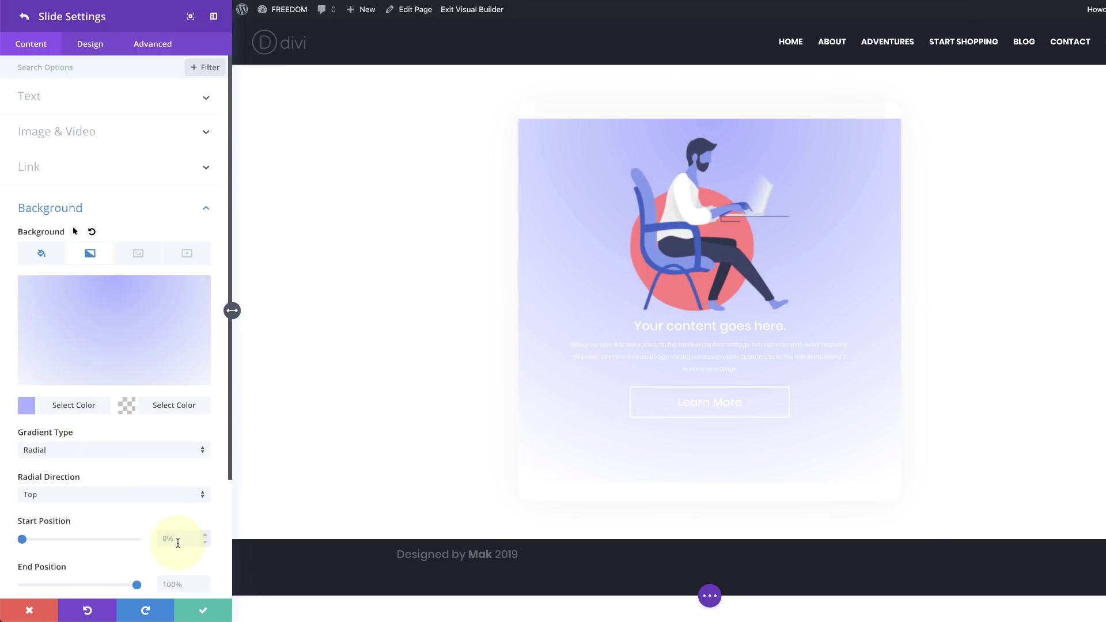
type("30")
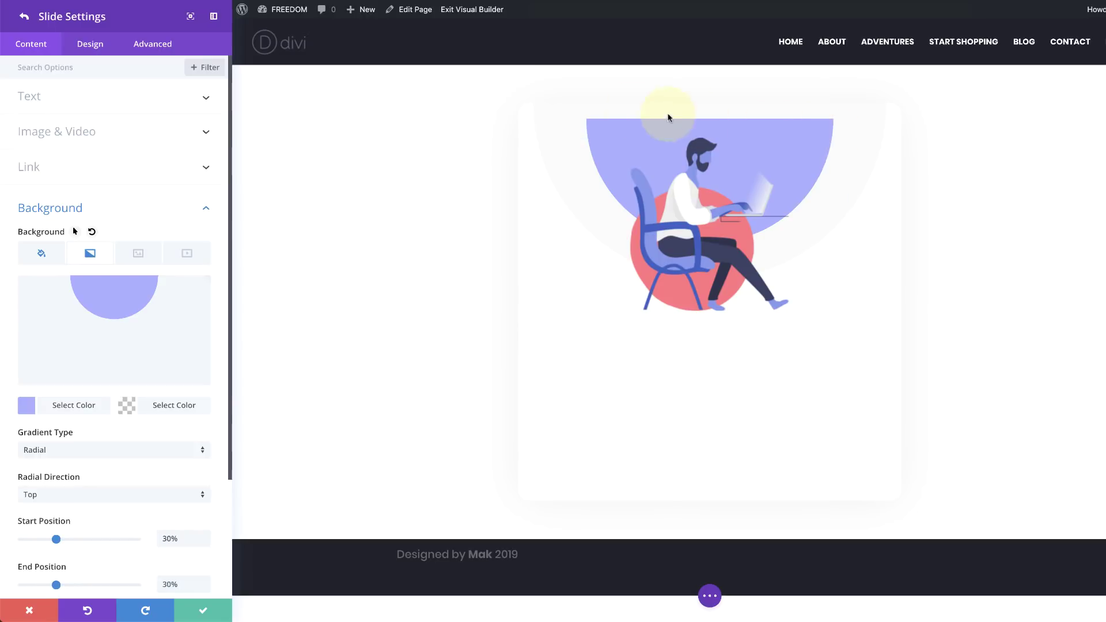
Set the slide's navigation arrows color to #f4f4f4 and its dot navigation color to #000000
left_click(91, 45)
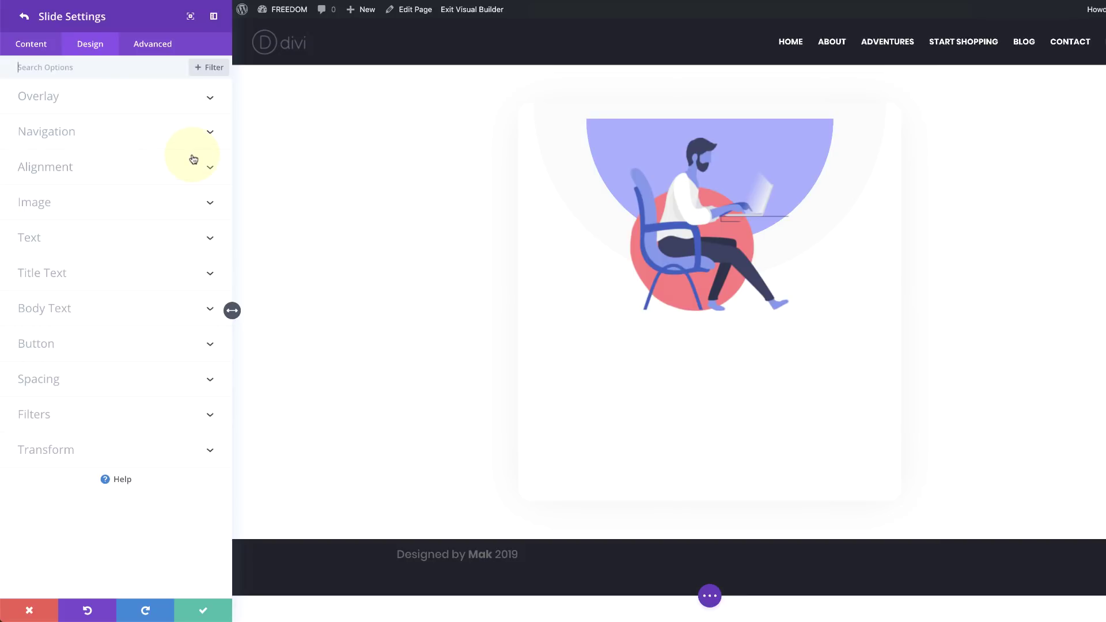
left_click(76, 131)
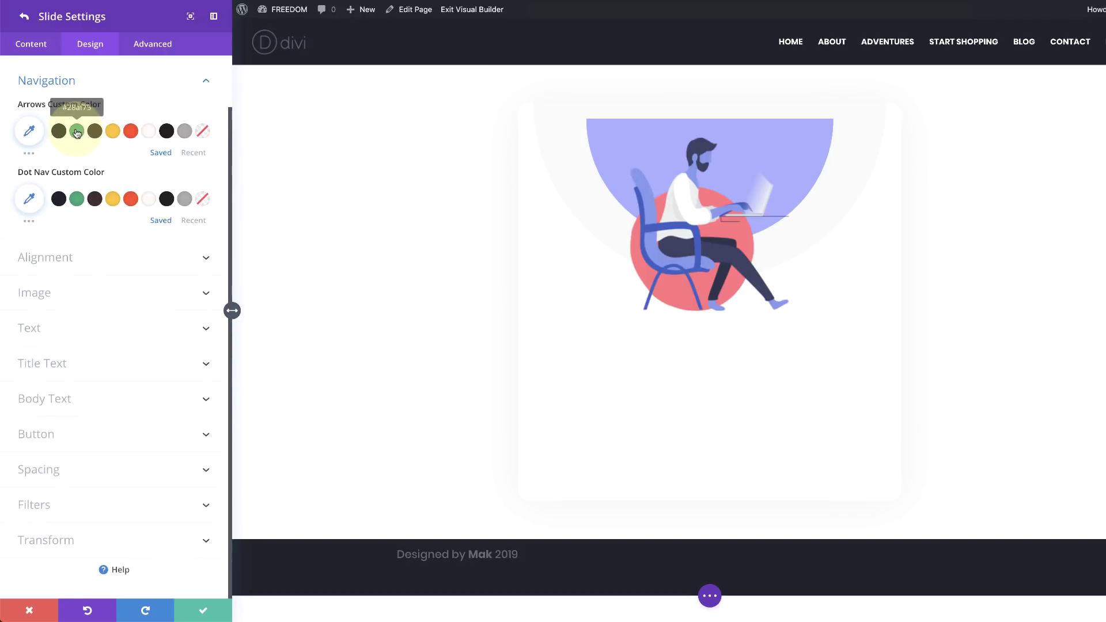
left_click(30, 130)
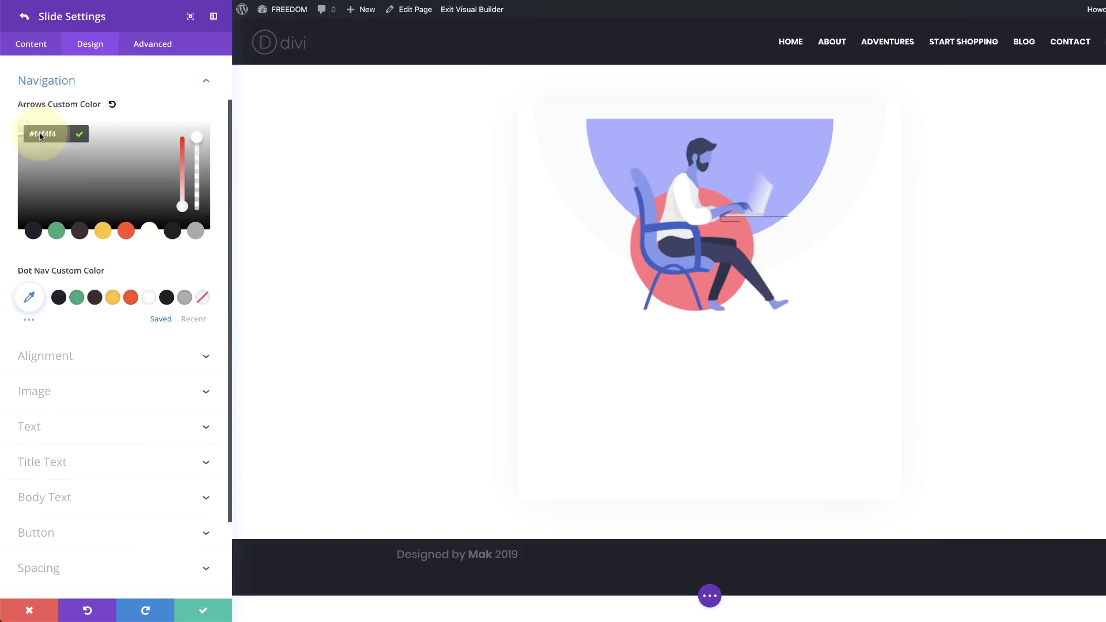
type("#f4f4f4")
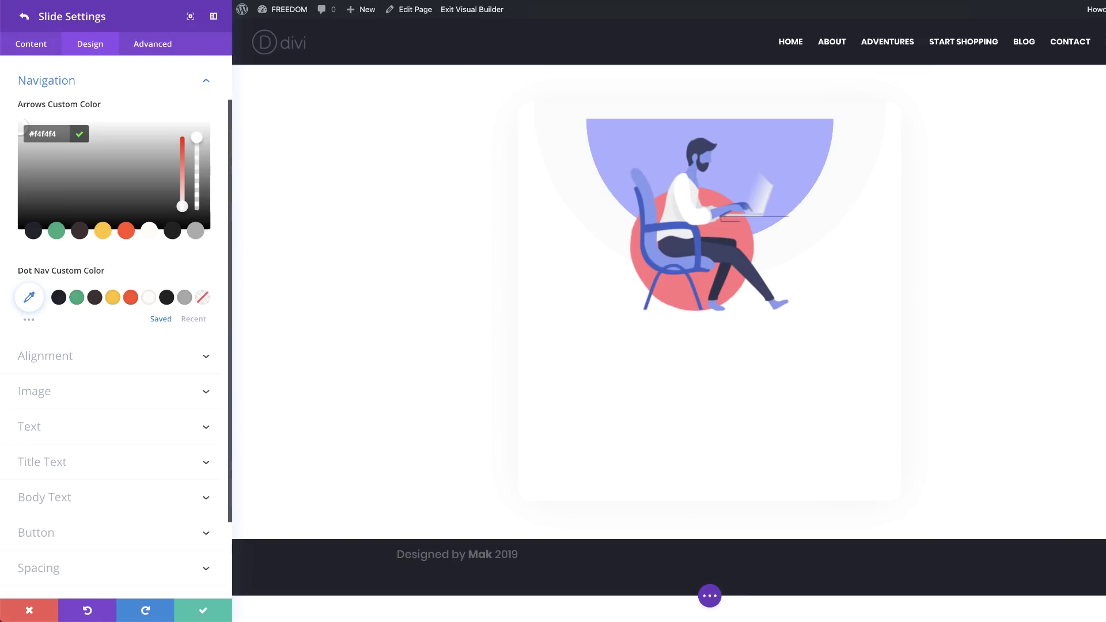
left_click(29, 298)
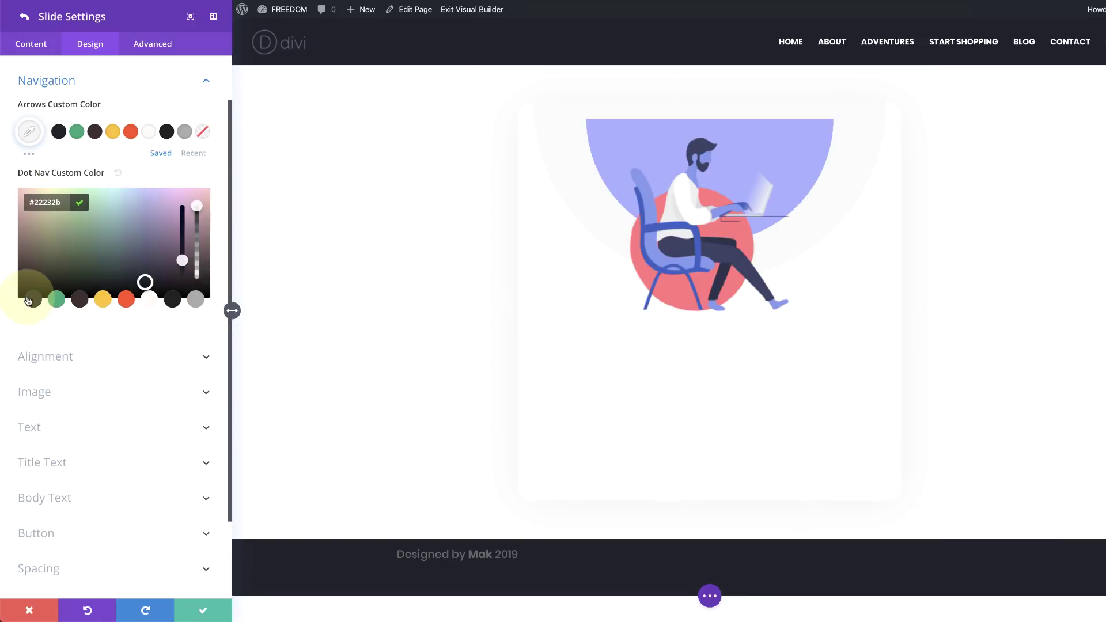
left_click(57, 202)
type("#000000")
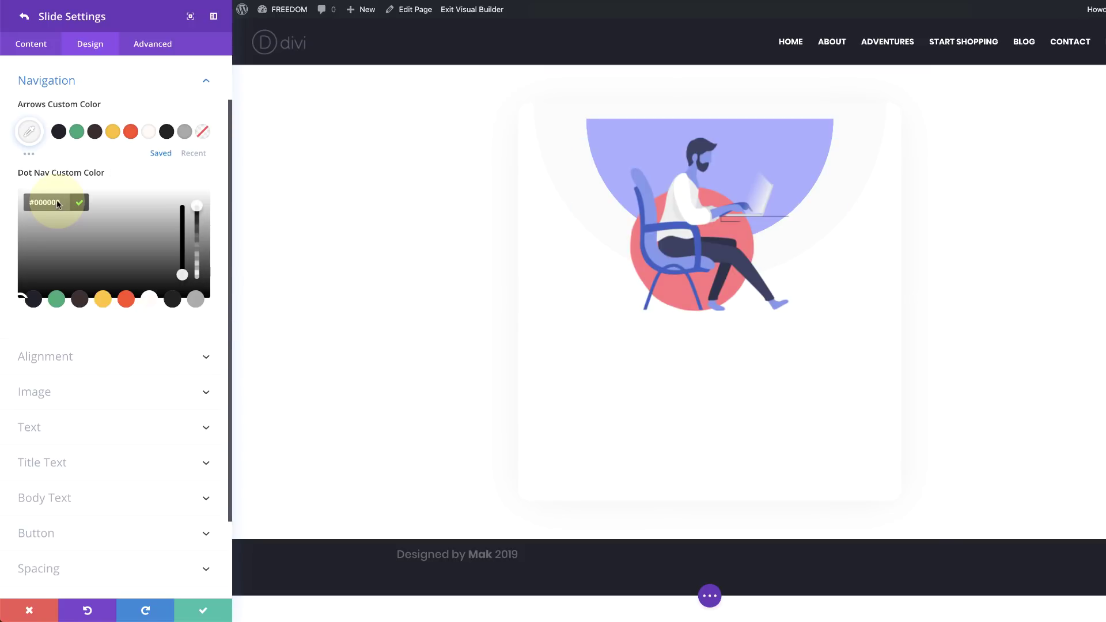
Set the slide's text color to Dark
left_click(34, 427)
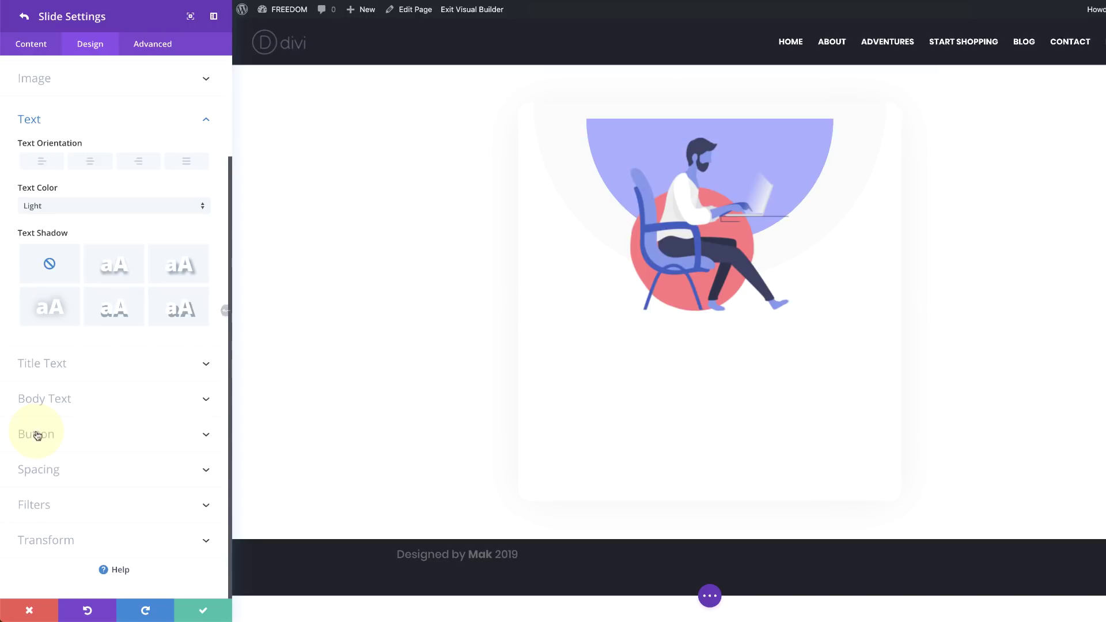
left_click(76, 207)
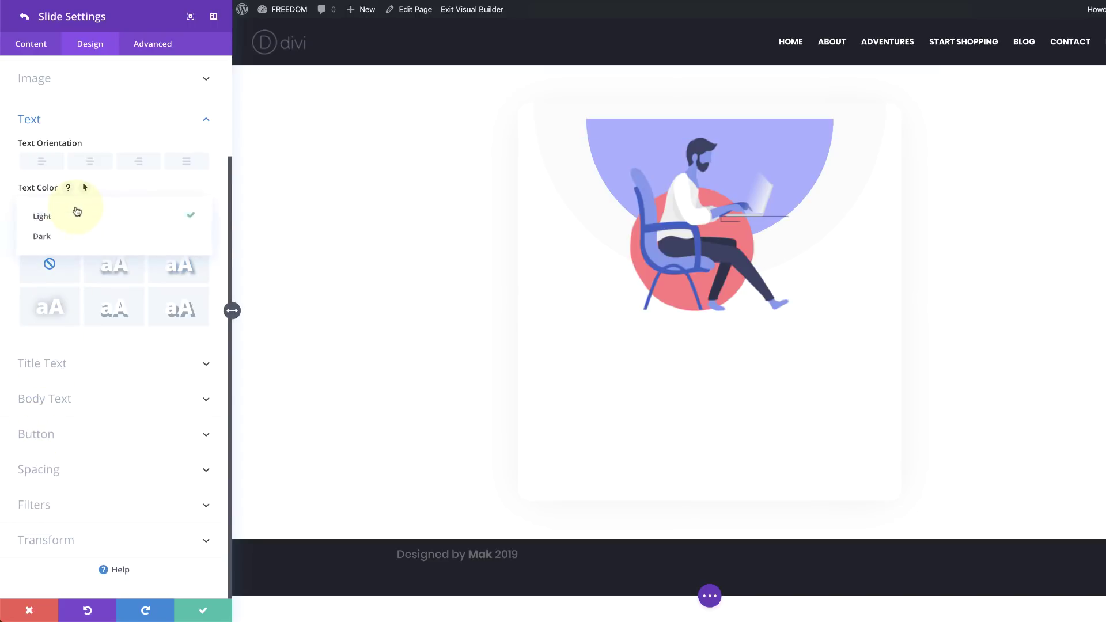
left_click(70, 238)
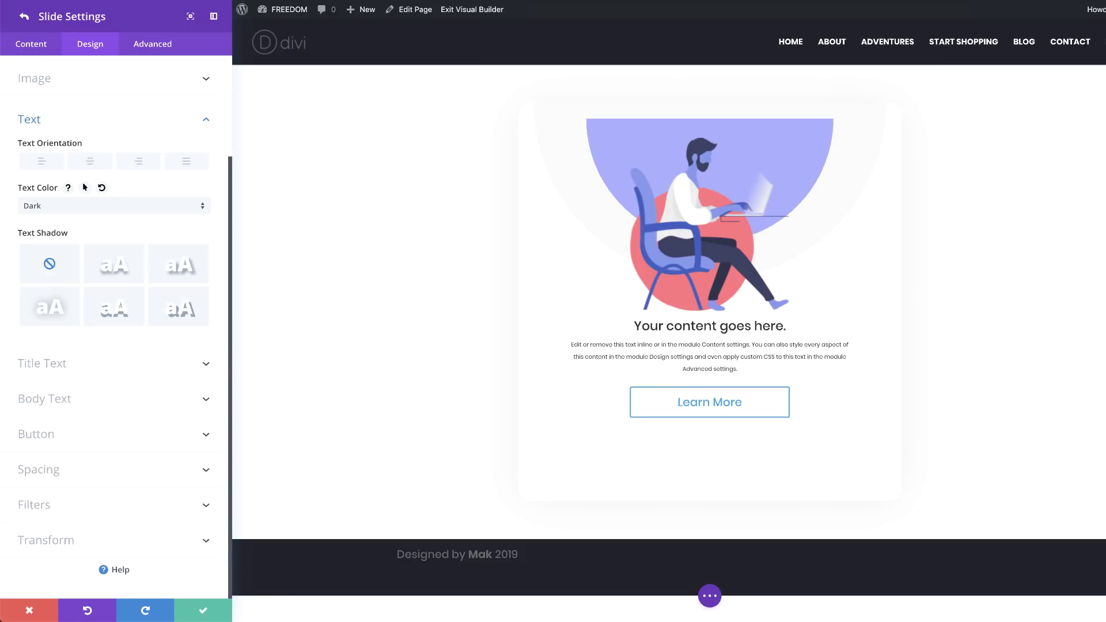
Enable custom styles for the slide's button and set its text color to #ffffff
left_click(53, 433)
left_click(47, 380)
scroll(47, 379, "down", 2)
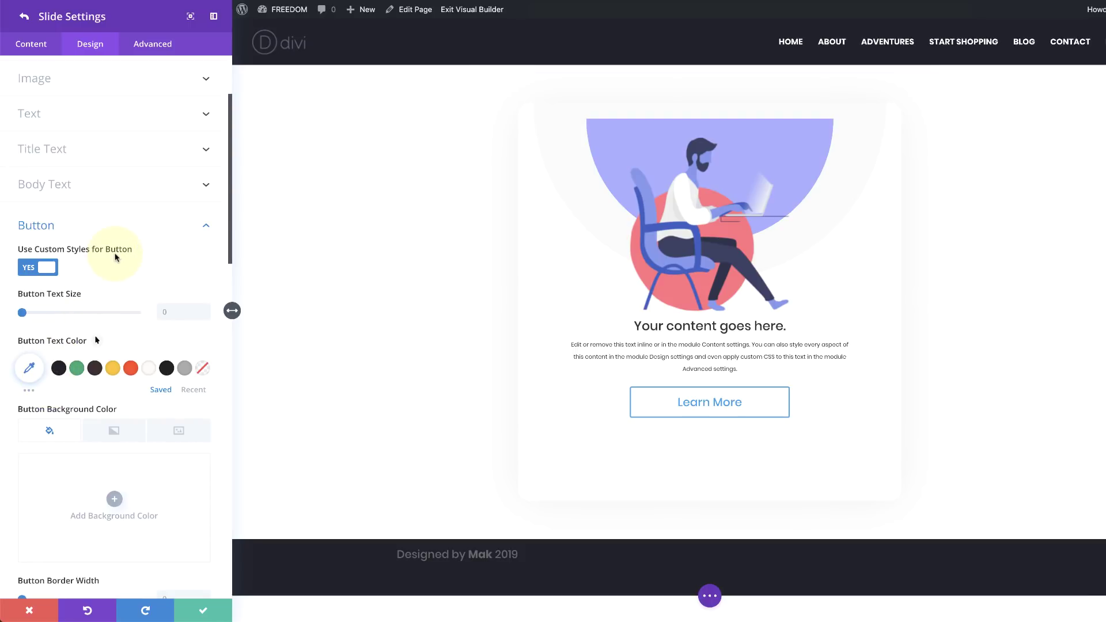
scroll(115, 257, "down", 1)
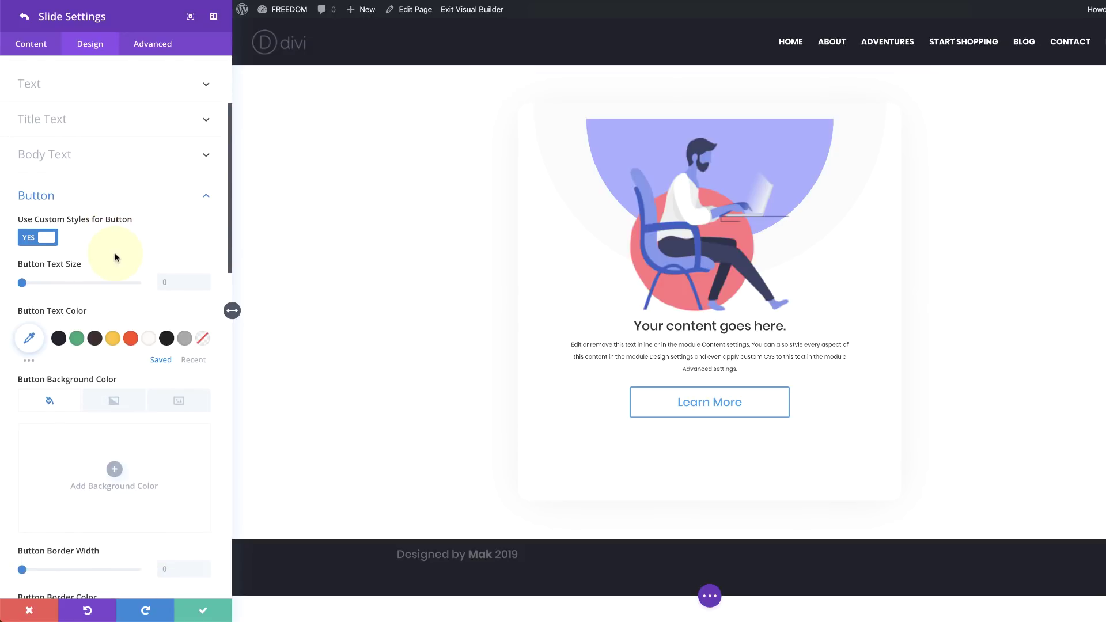
left_click(29, 338)
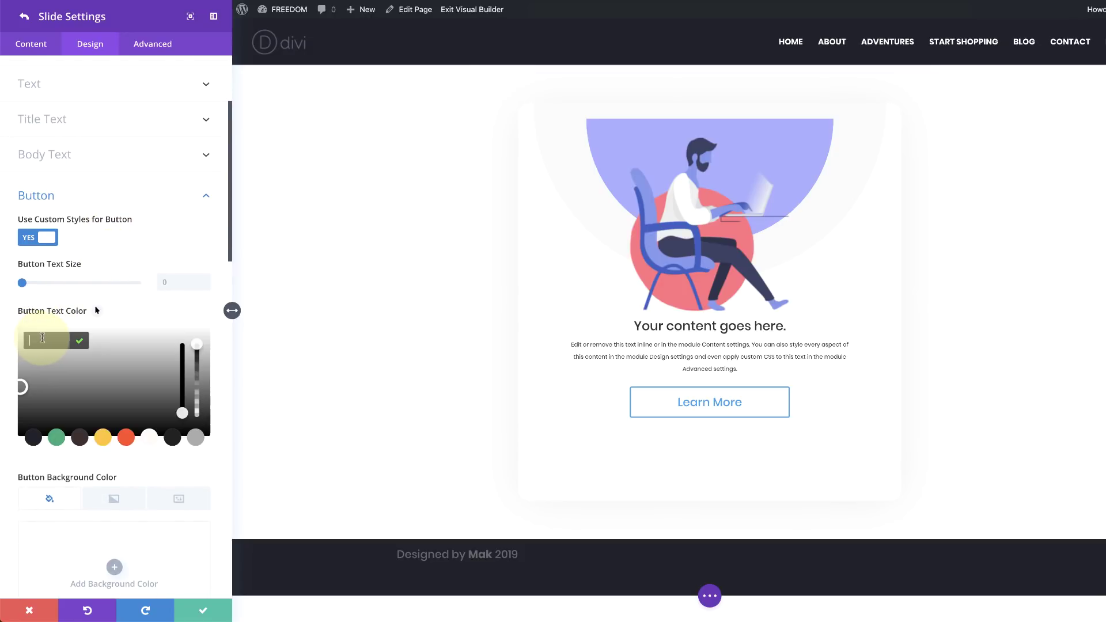
type("#ffffff")
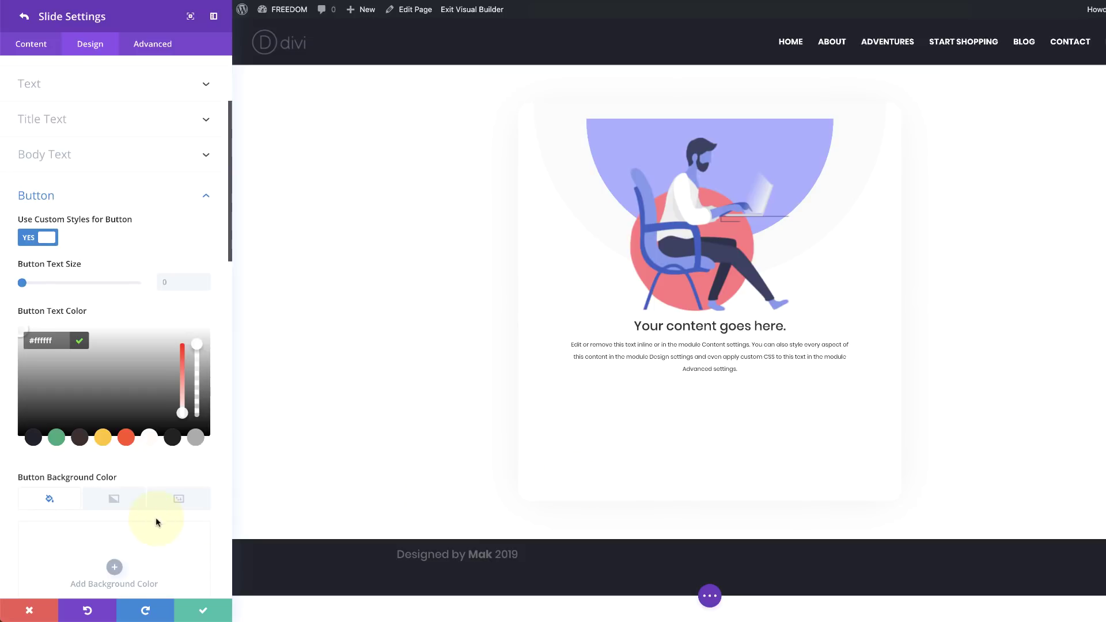
Give the slide's button a solid #aaacff background color
scroll(155, 517, "down", 2)
scroll(155, 517, "down", 1)
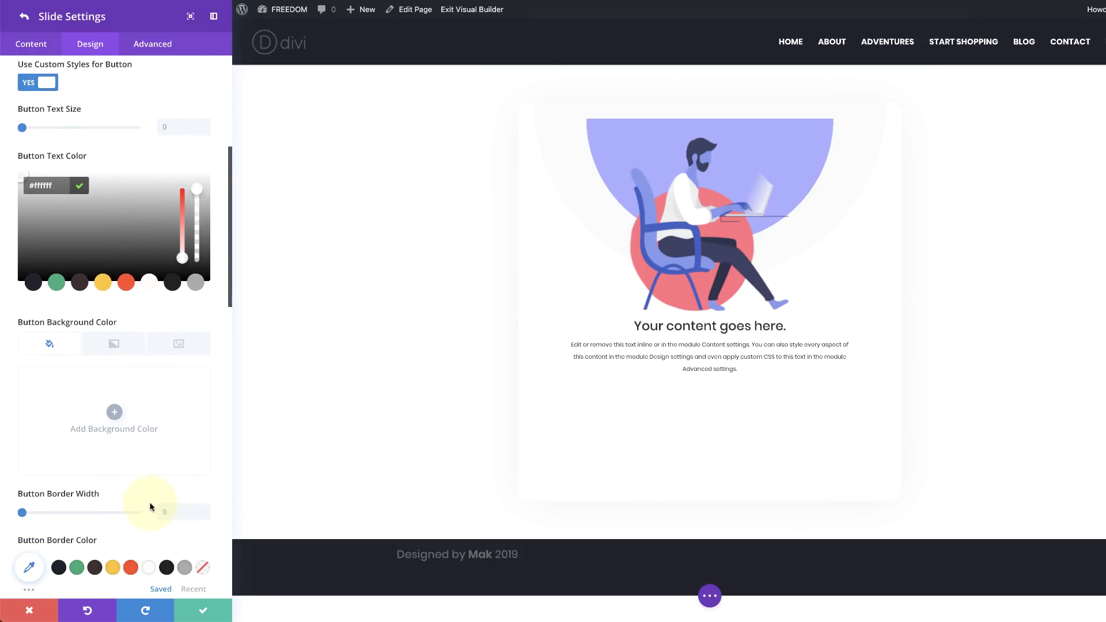
left_click(115, 412)
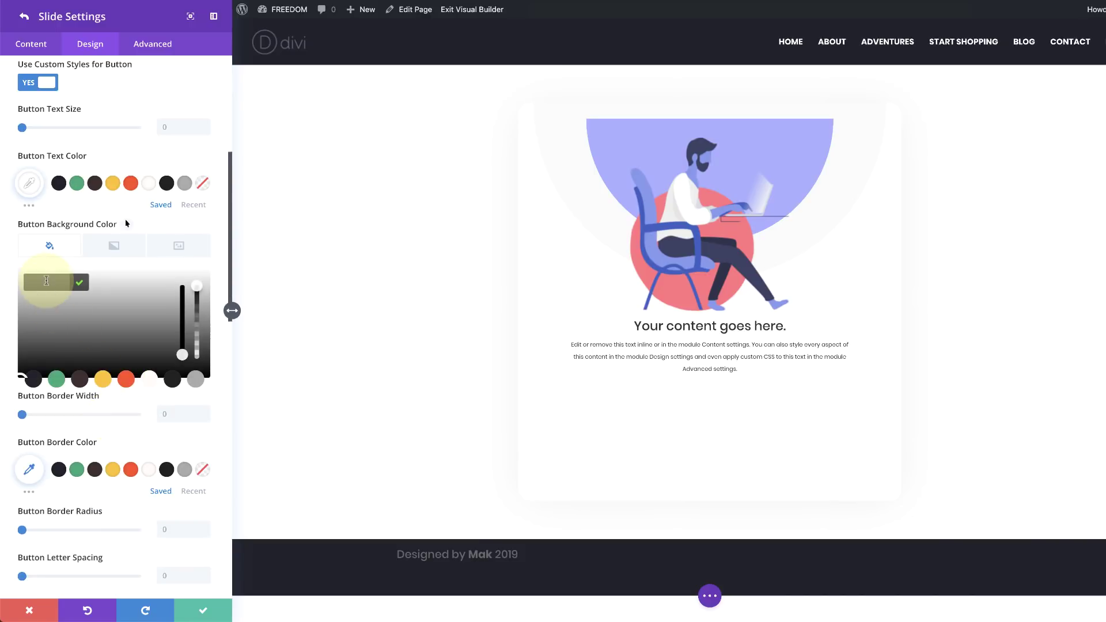
type("#aaacff")
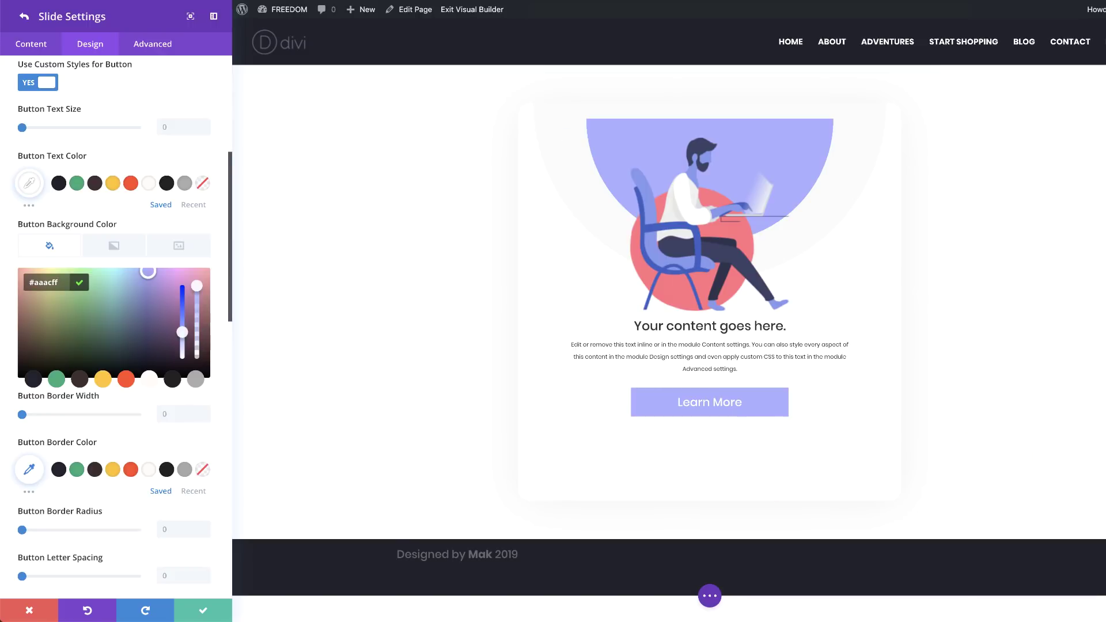
Round the slide button's corners with a 10px border radius
scroll(25, 308, "down", 3)
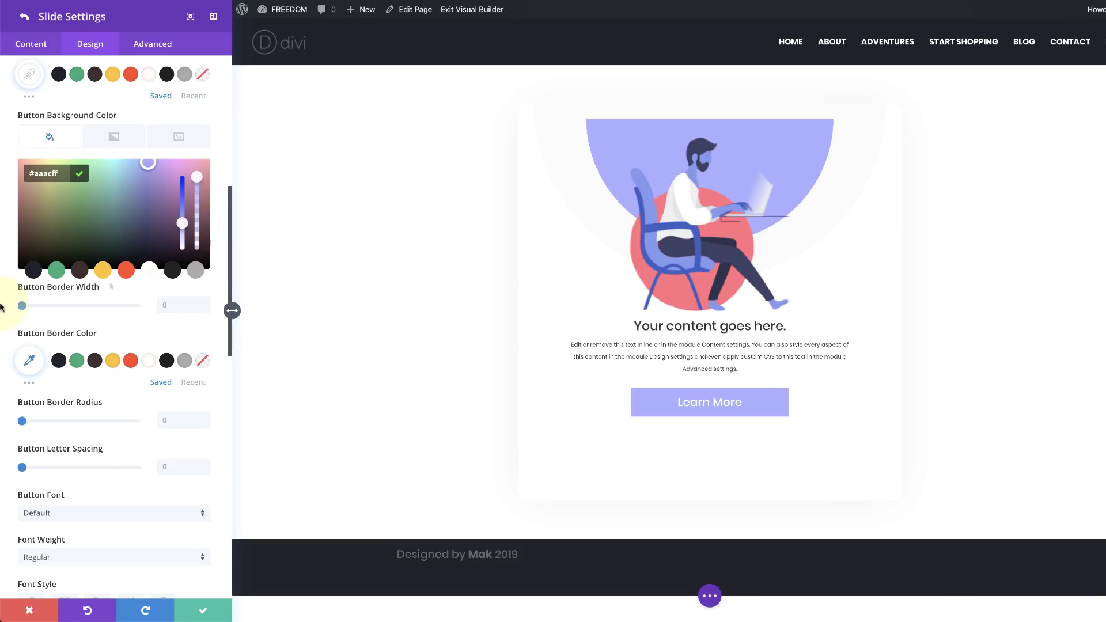
left_click(173, 419)
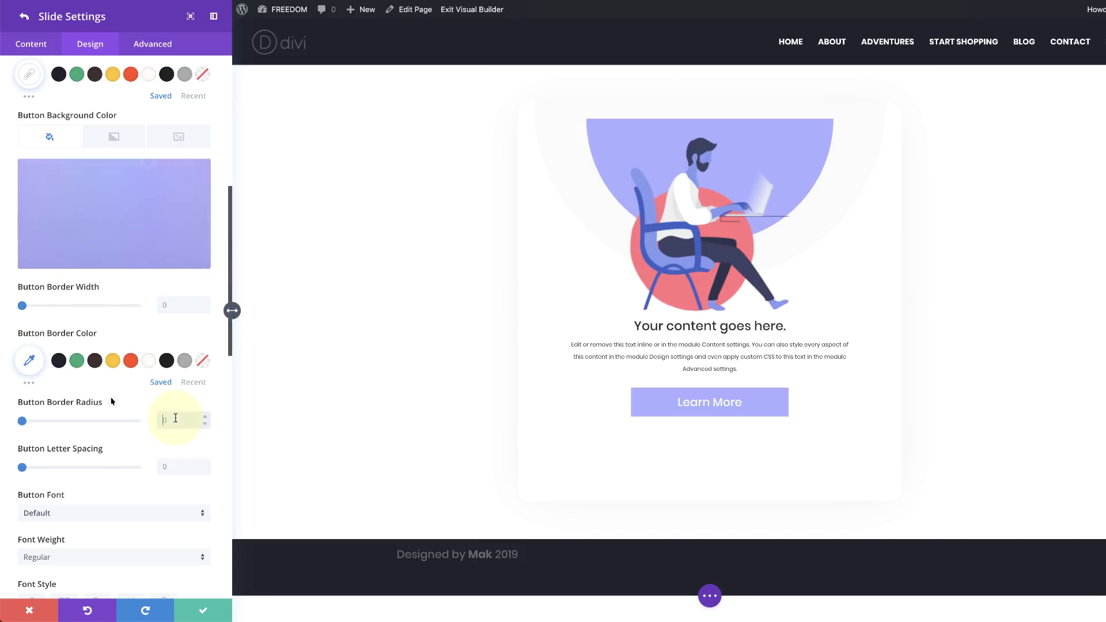
type("10px")
left_click(174, 419)
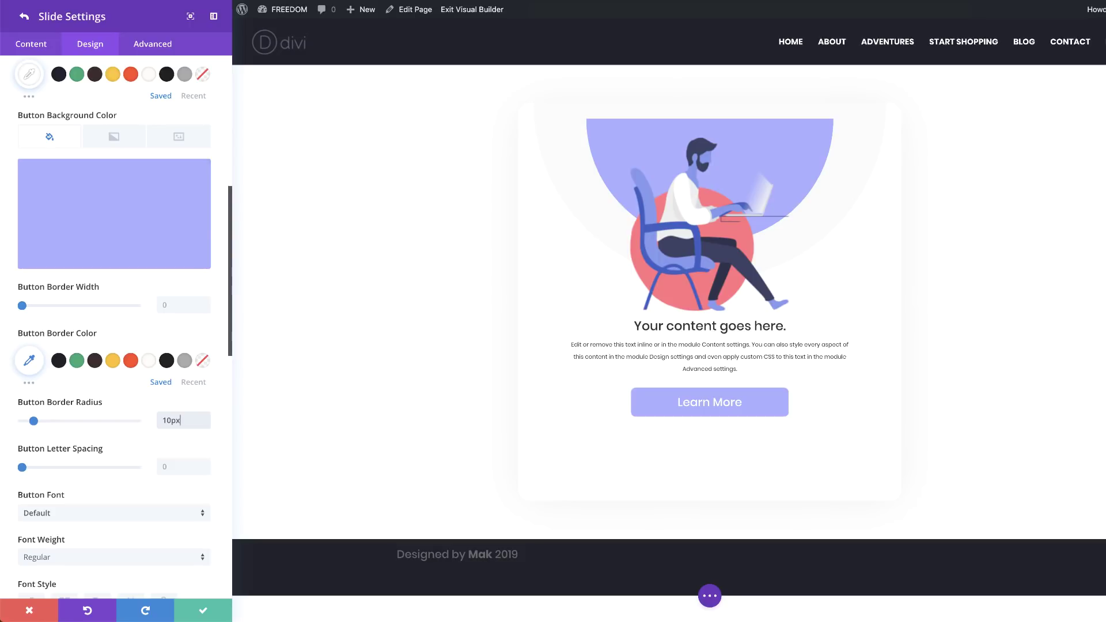
Return to the slider settings and duplicate the finished slide twice
left_click(25, 16)
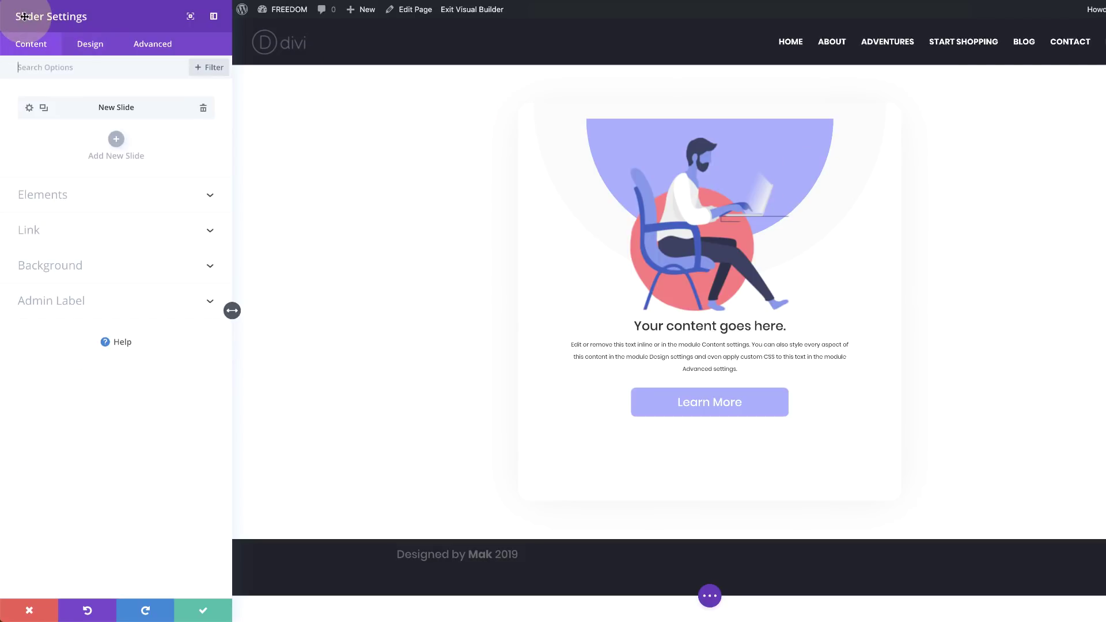
left_click(46, 110)
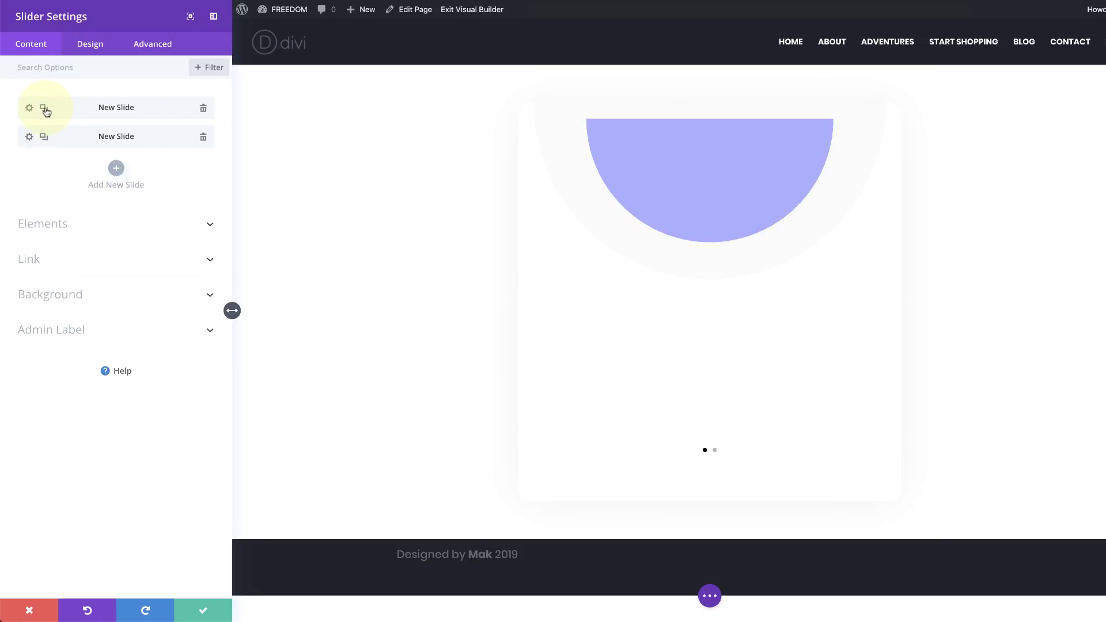
left_click(45, 110)
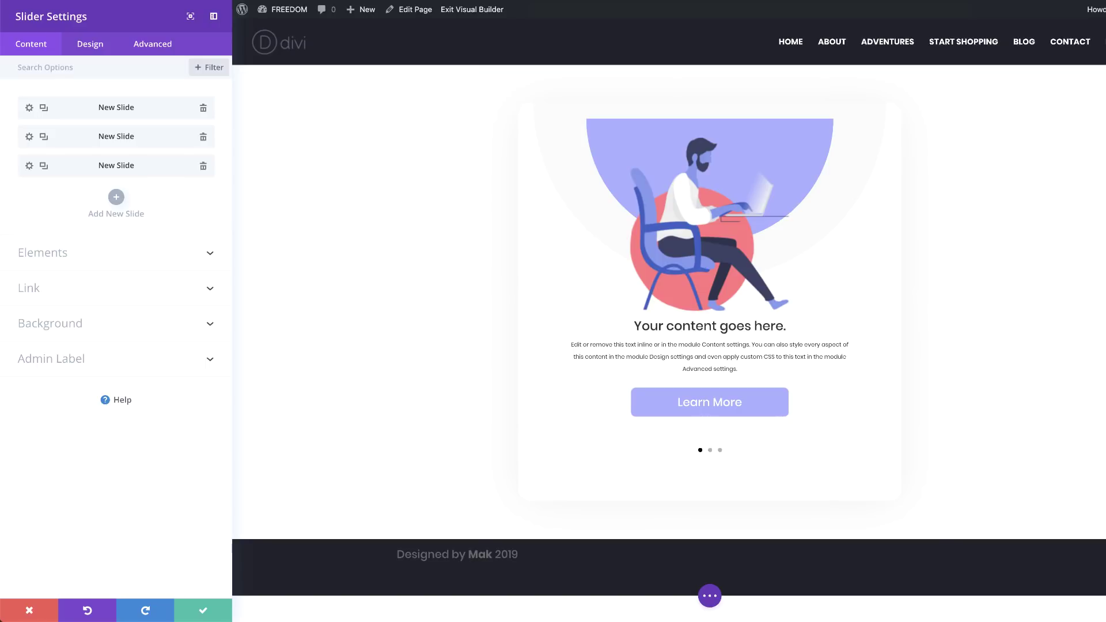
In the second slide's content, replace the seated man illustration with the media library image of two smartphones on blue platforms
left_click(29, 139)
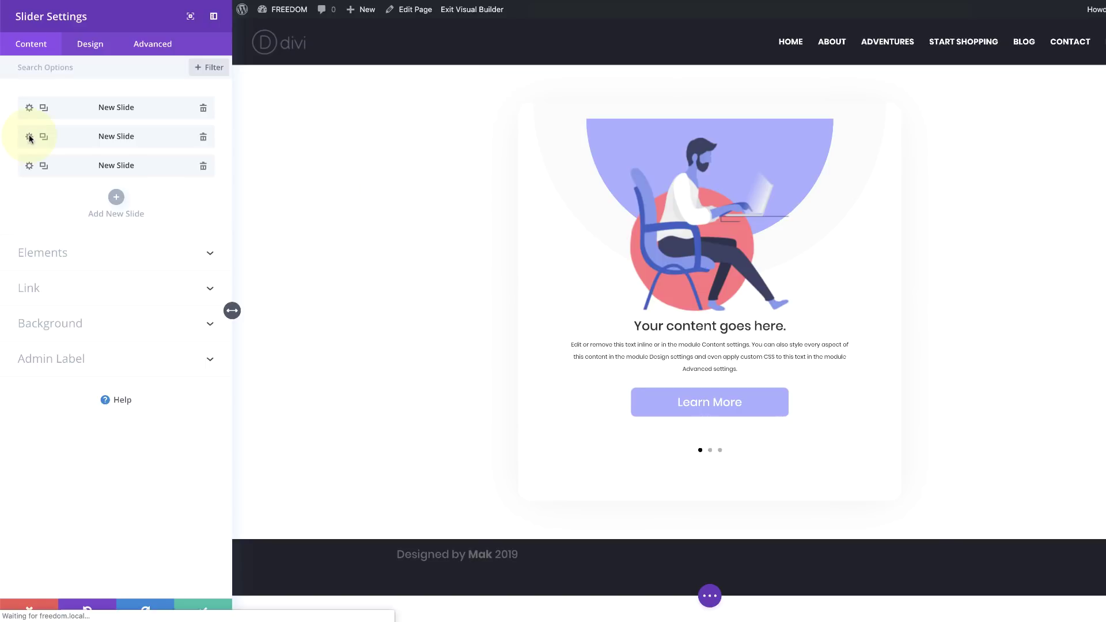
scroll(29, 144, "down", 2)
left_click(79, 278)
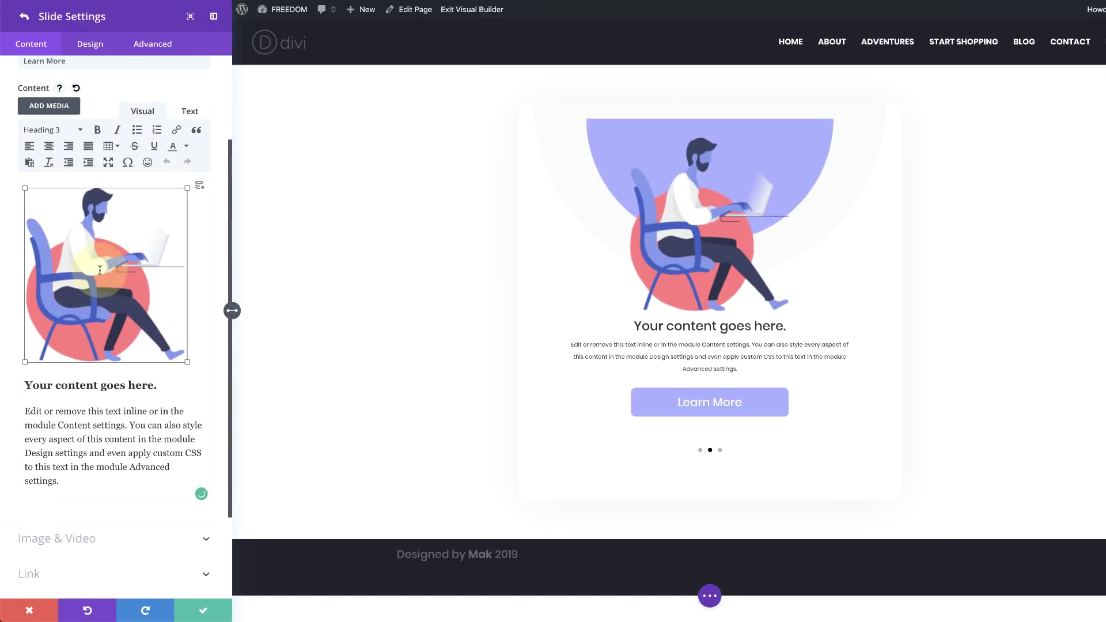
left_click(196, 231)
left_click(58, 153)
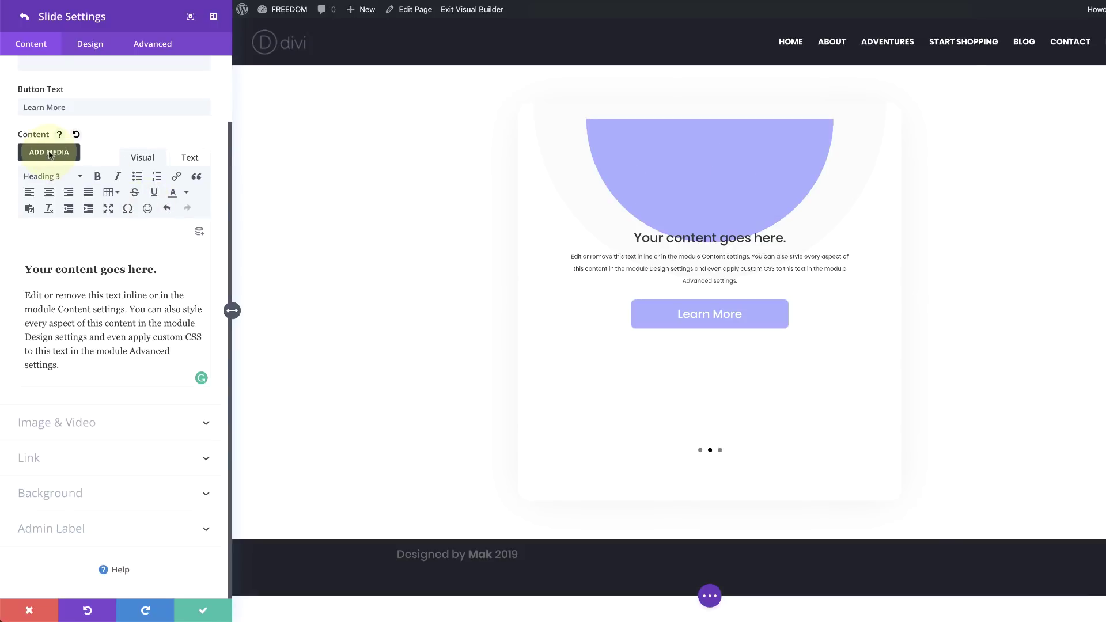
left_click(277, 147)
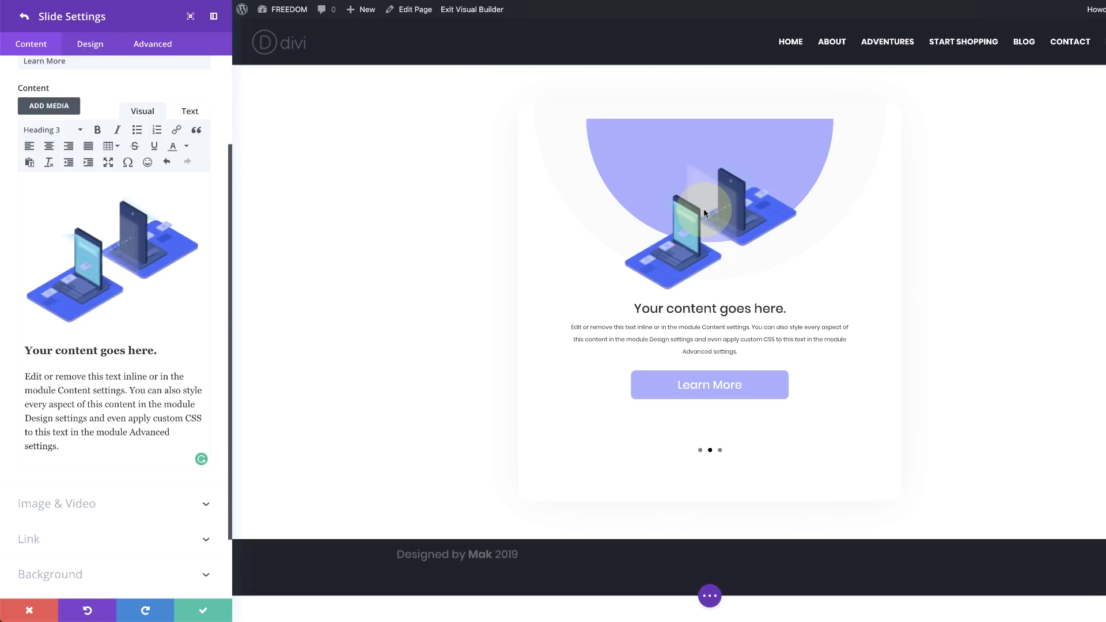
Set the second slide's button link URL to "#" and return to the slider settings
scroll(219, 403, "down", 2)
left_click(48, 498)
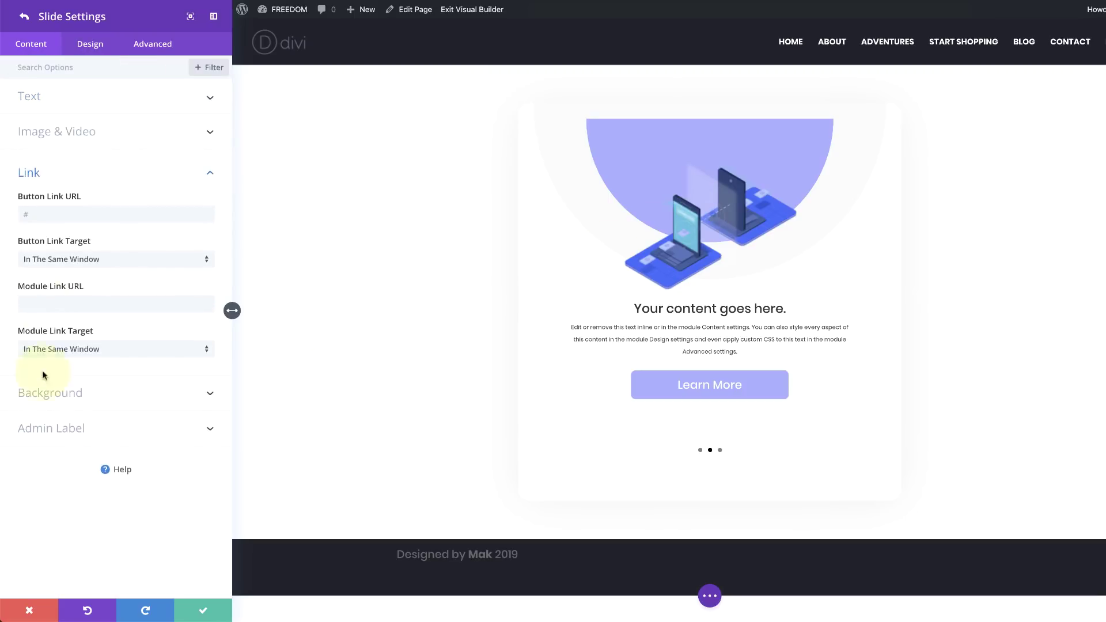
left_click(38, 212)
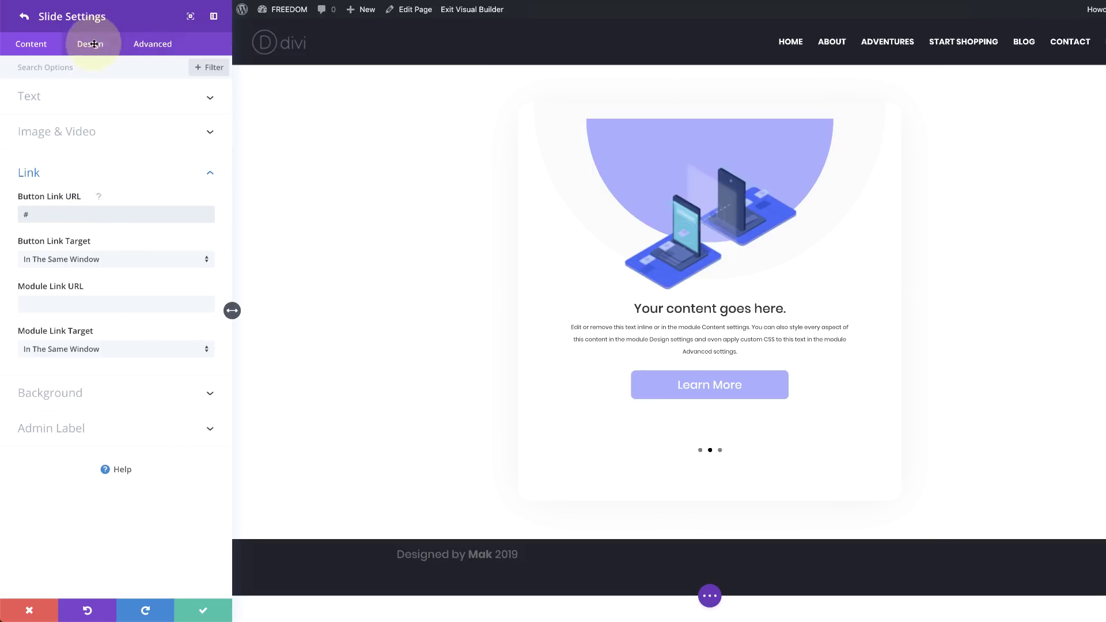
left_click(24, 20)
In the third slide's content, replace the seated man illustration with the media library image of the woman working at a laptop
left_click(29, 165)
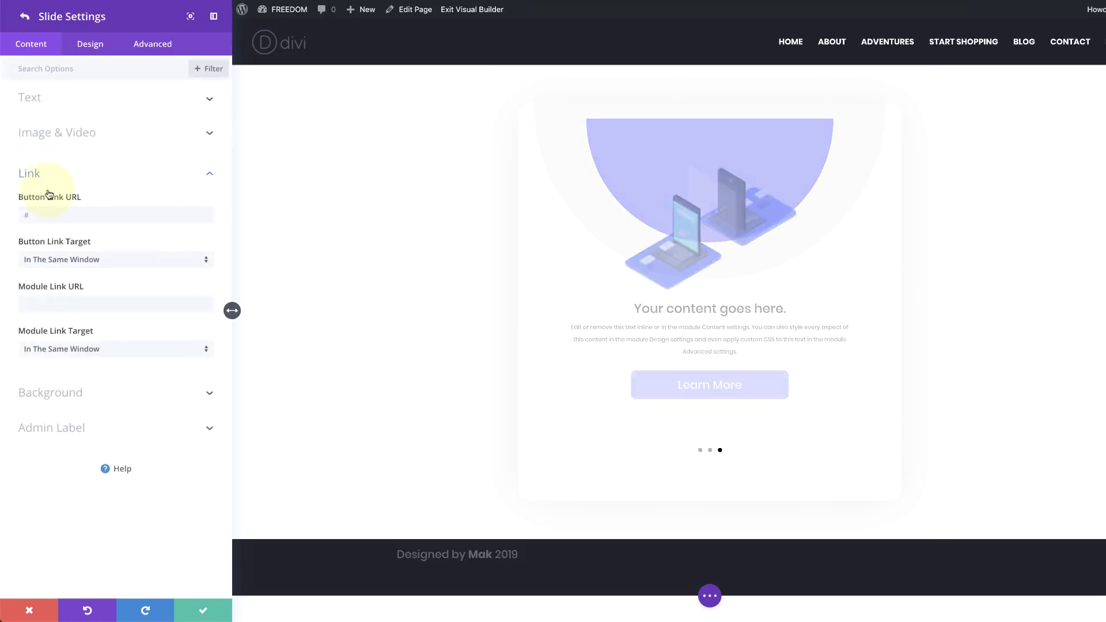
left_click(197, 375)
key("Delete")
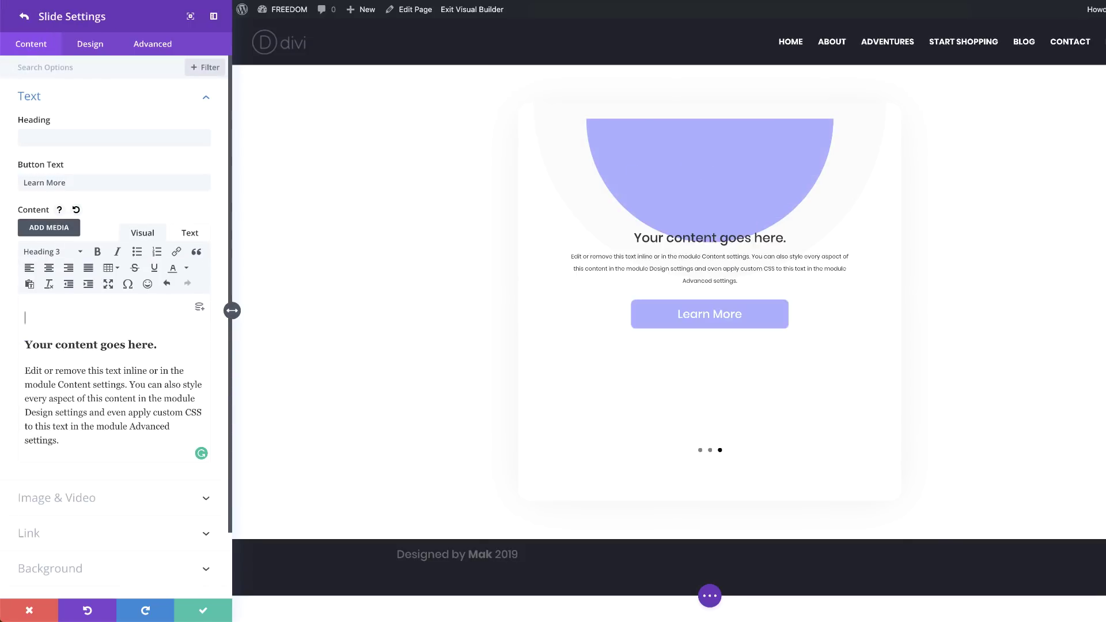
left_click(58, 233)
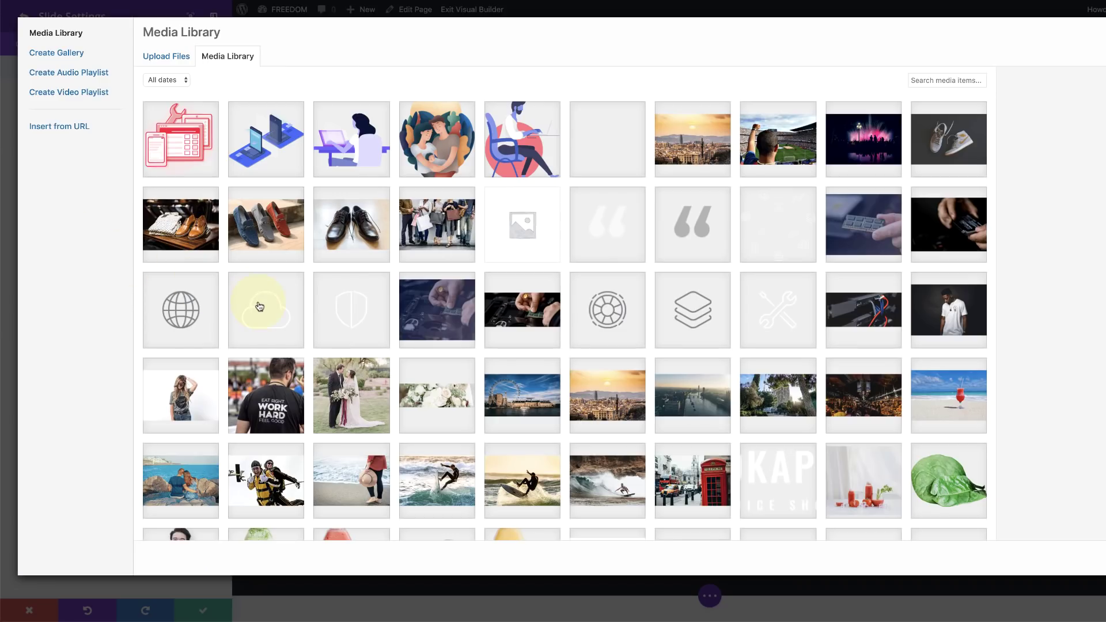
left_click(340, 154)
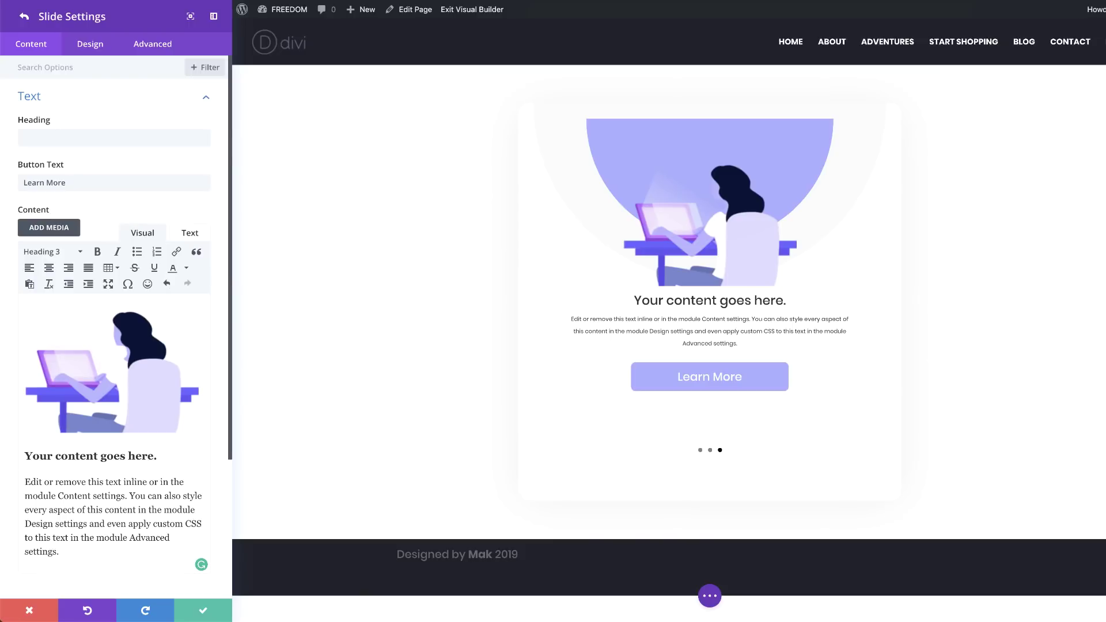
Open the third slide's background gradient settings
left_click(125, 462)
scroll(125, 463, "down", 5)
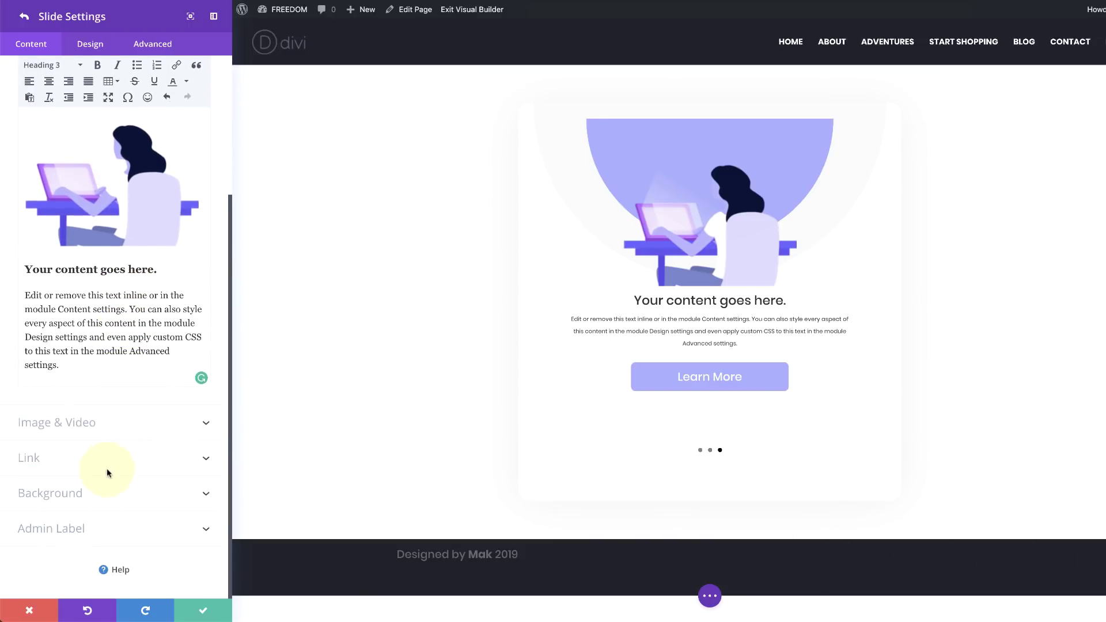
left_click(67, 493)
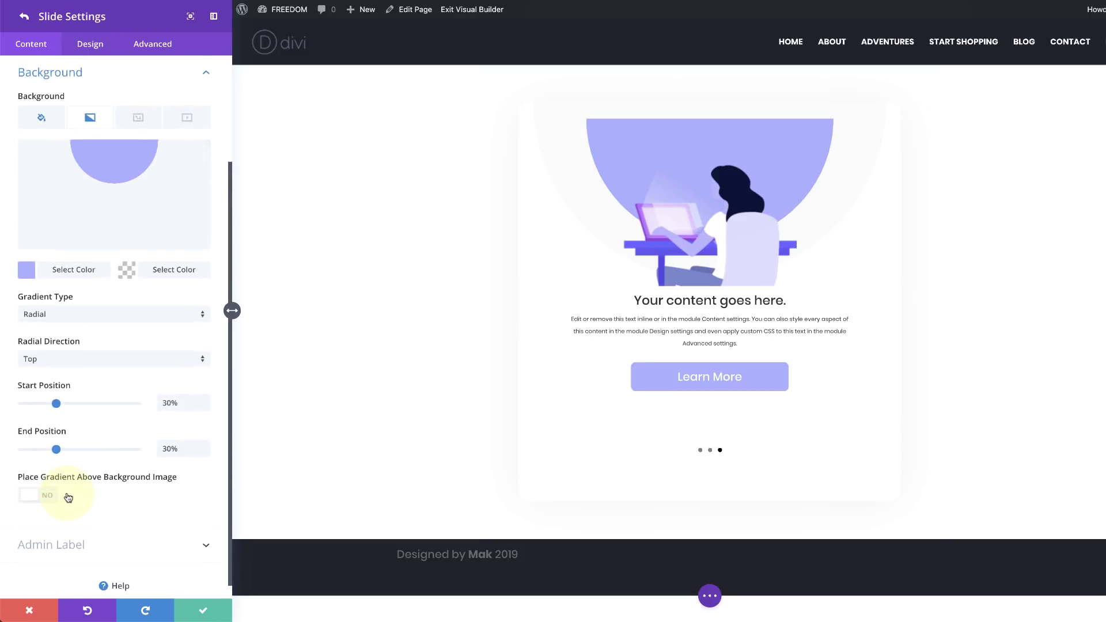
left_click(63, 154)
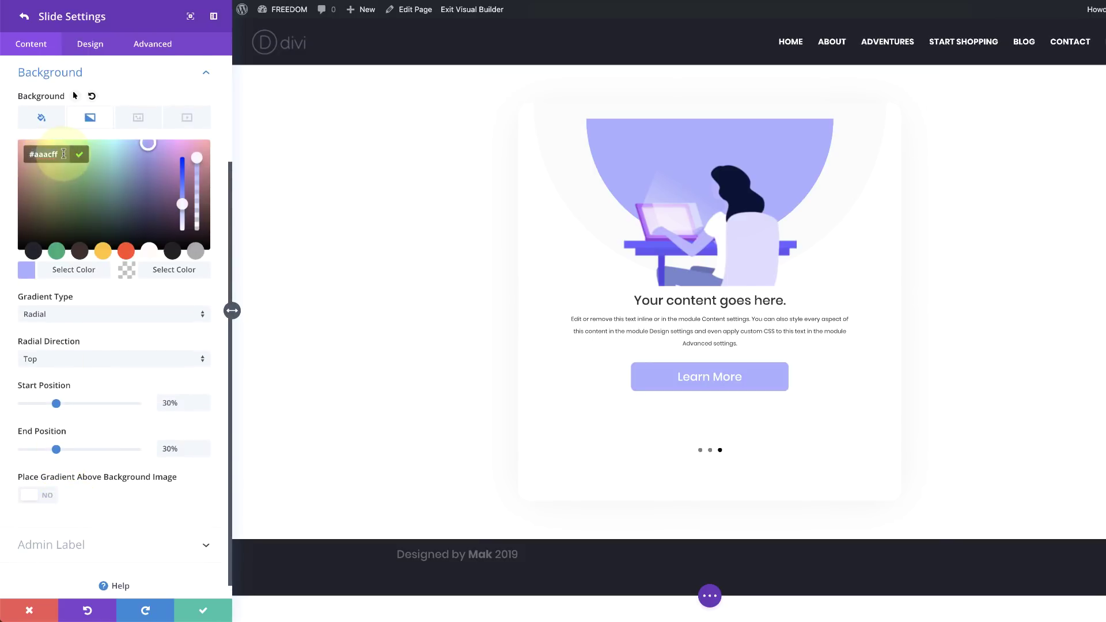
key("ctrl+a")
type("#fccaa")
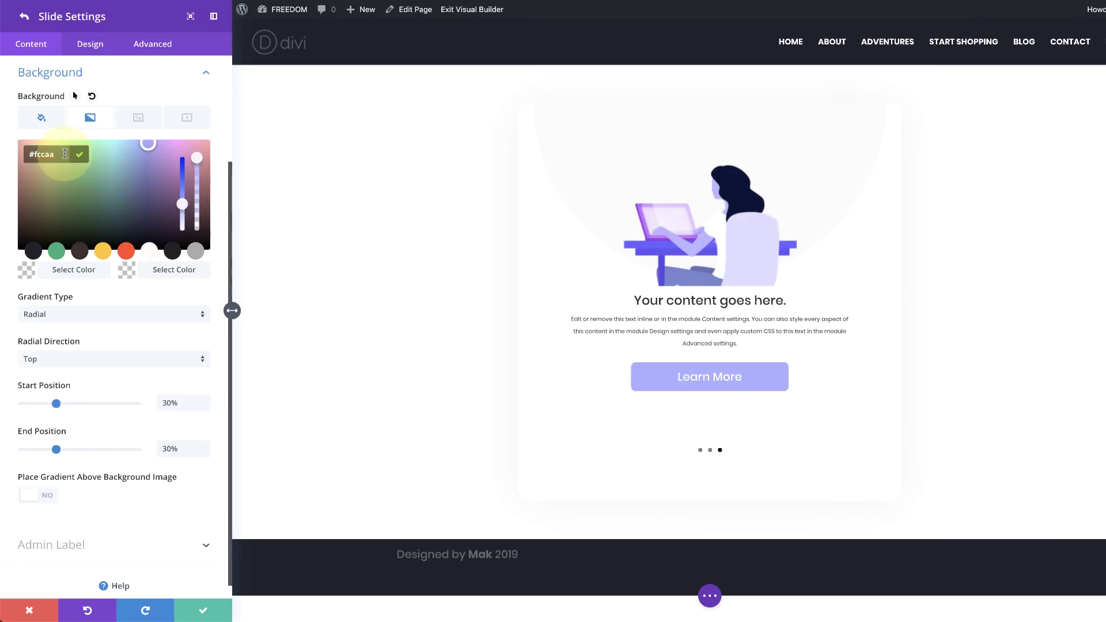
key("ctrl+z")
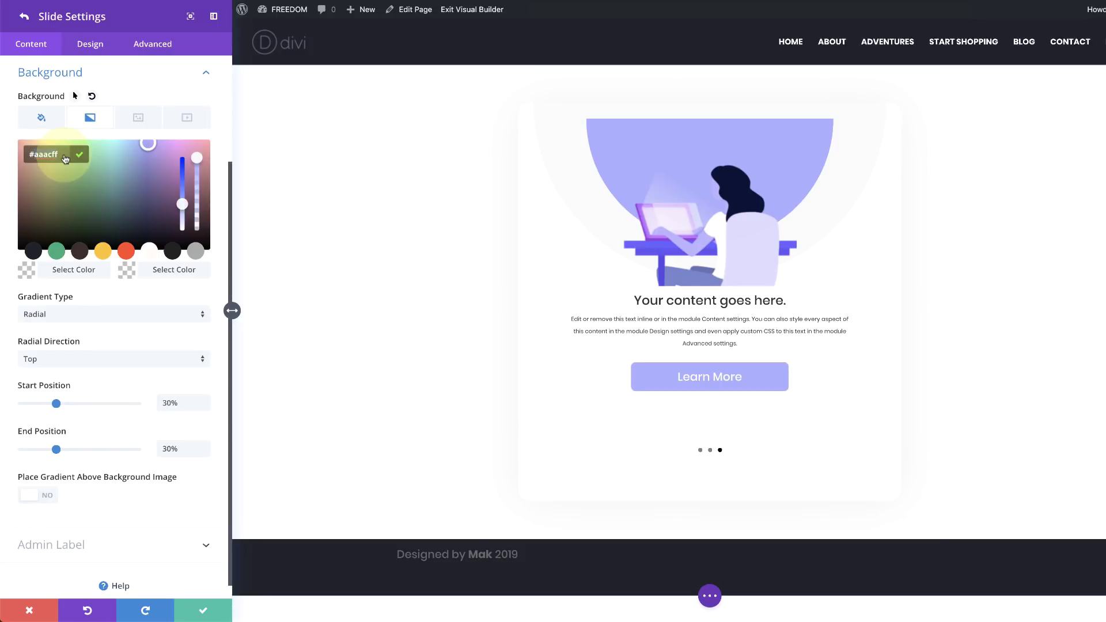
Set the first color of the third slide's radial background gradient to #ffccaa
left_click(89, 118)
left_click(27, 268)
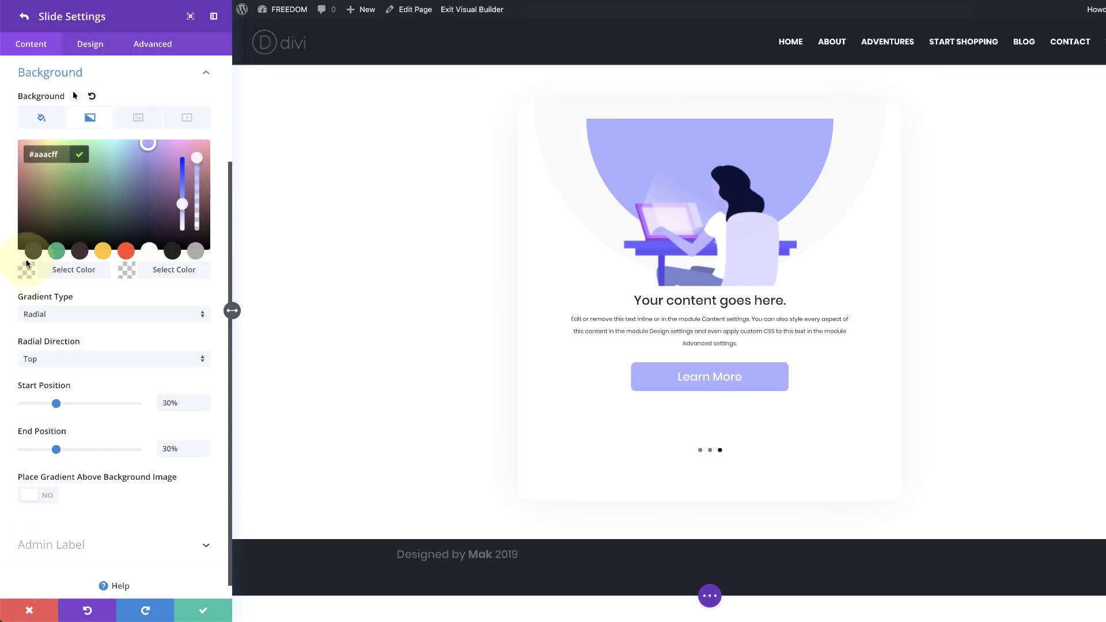
left_click(63, 153)
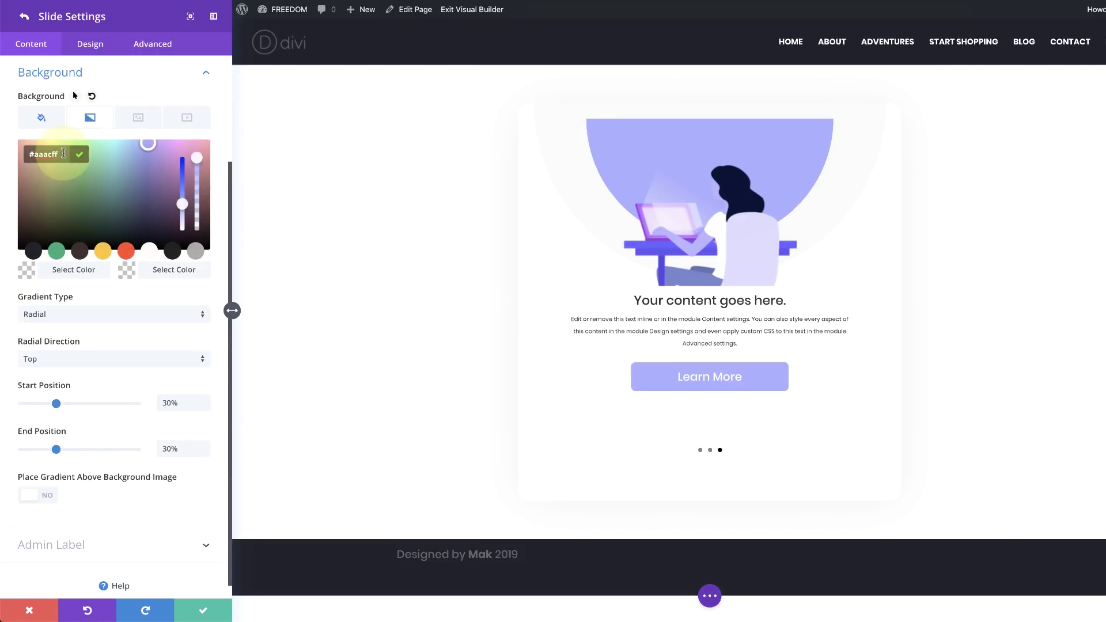
key("ctrl+a")
type("#ffccaa")
left_click(63, 154)
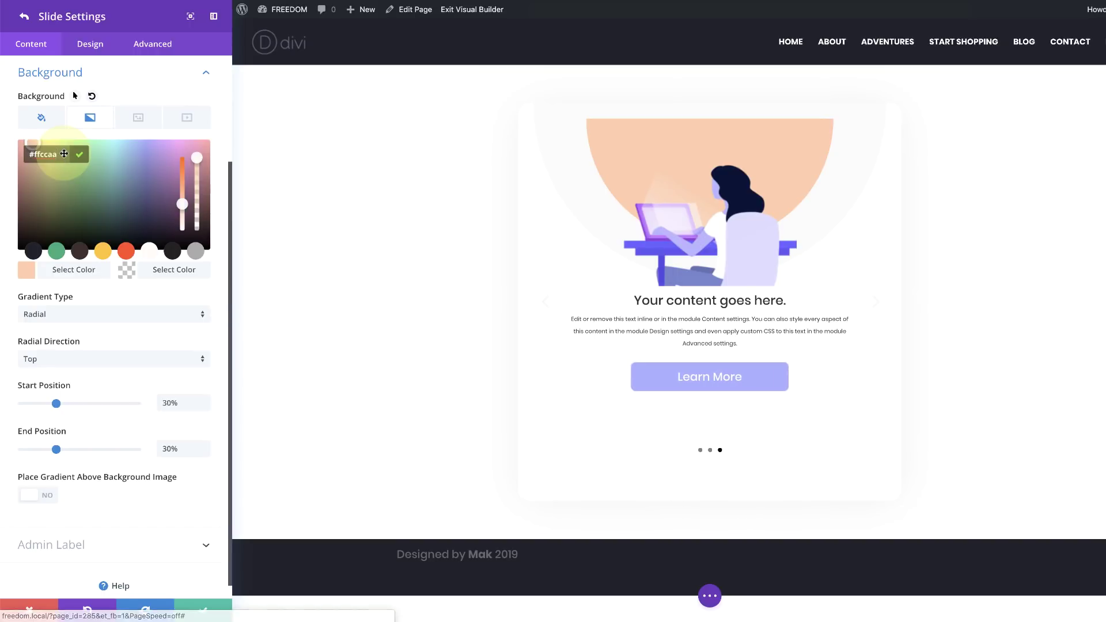
Set the third slide's button background color to #ffccaa and save the slide and slider settings
left_click(90, 45)
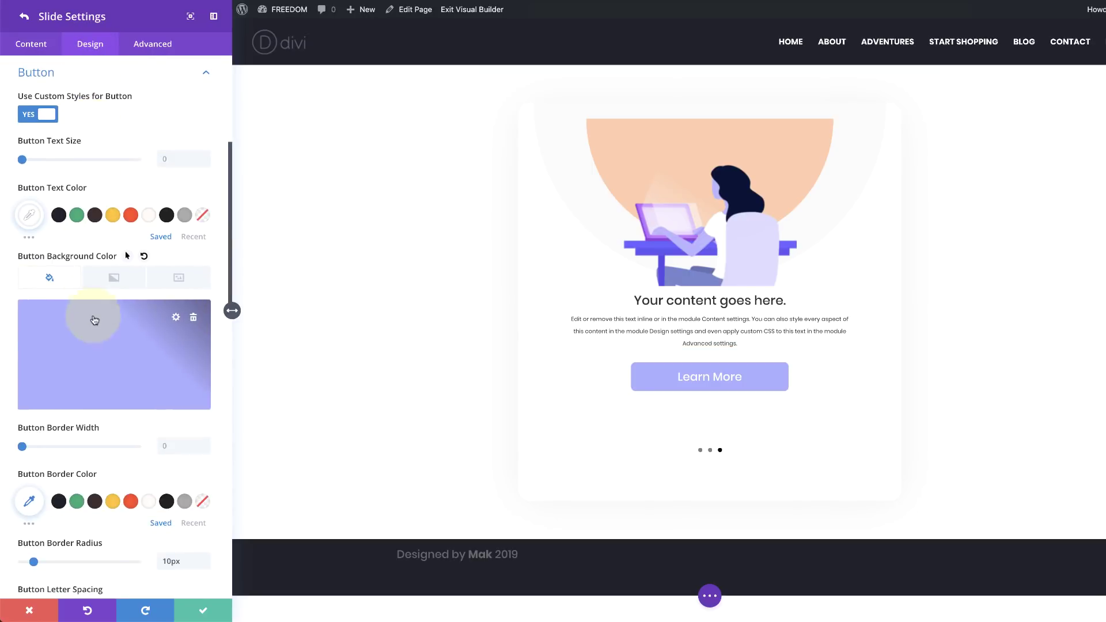
left_click(95, 342)
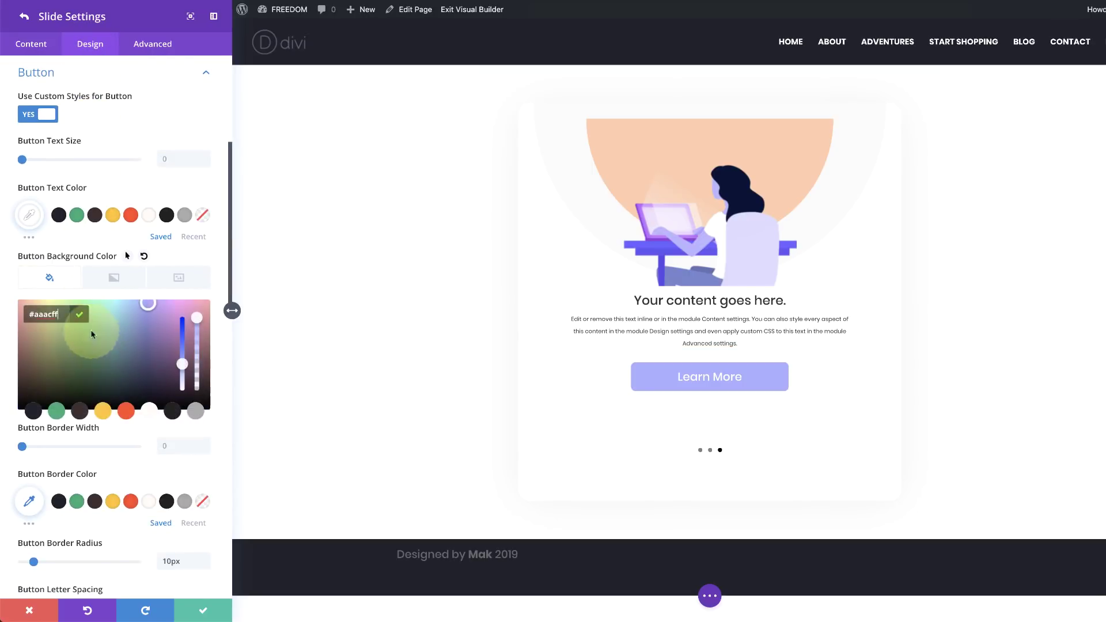
type("#ffccaa")
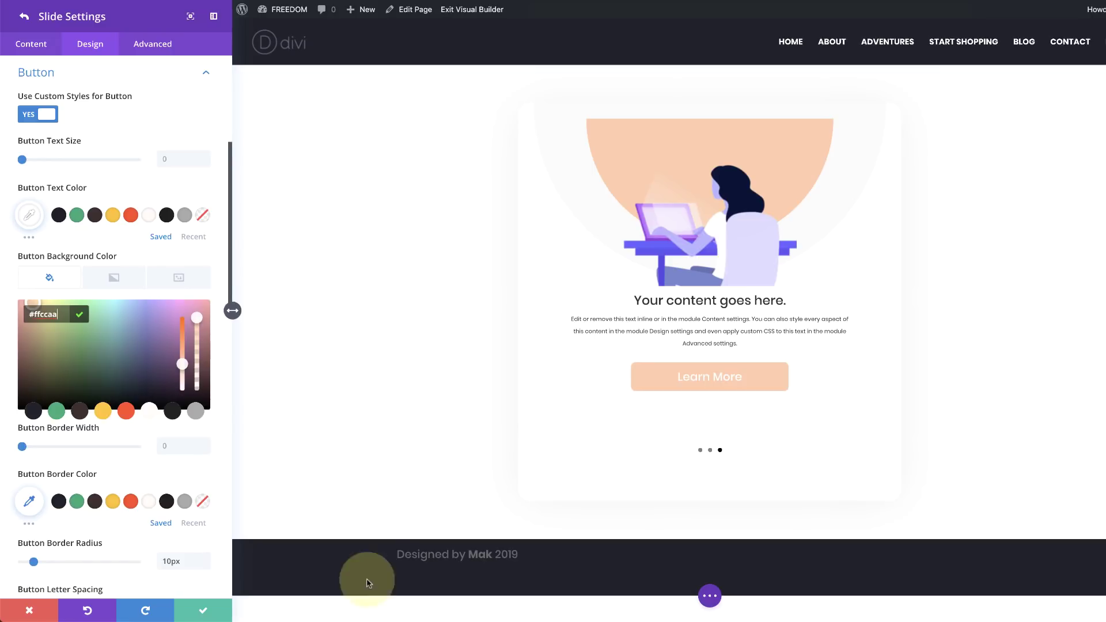
left_click(204, 612)
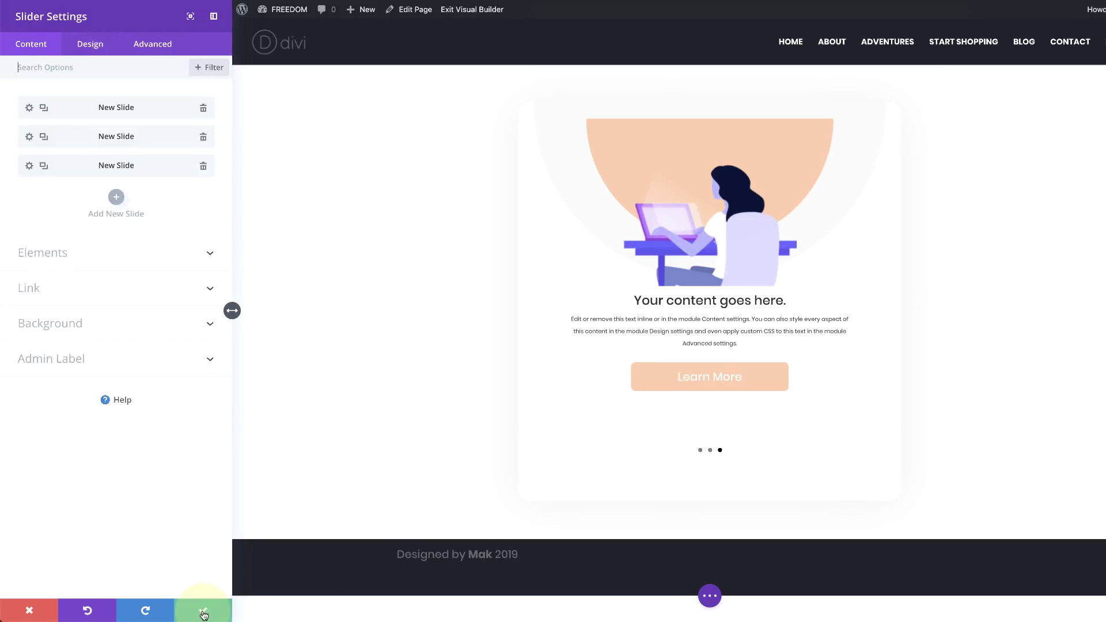
left_click(203, 612)
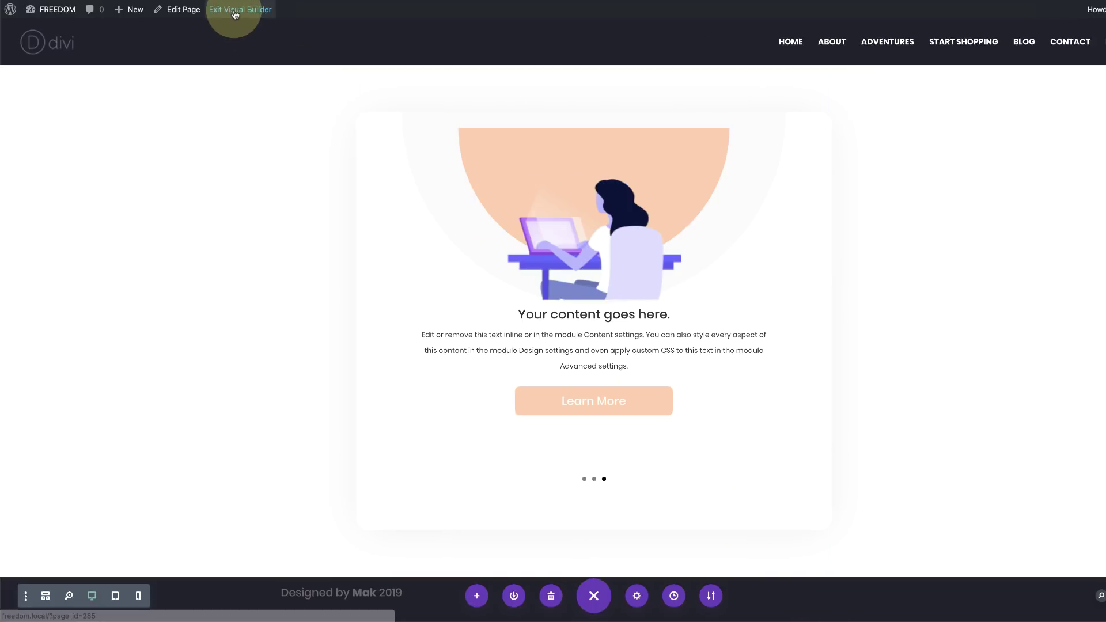
Exit the Visual Builder and advance through all three slides on the live page to check the slider
left_click(235, 15)
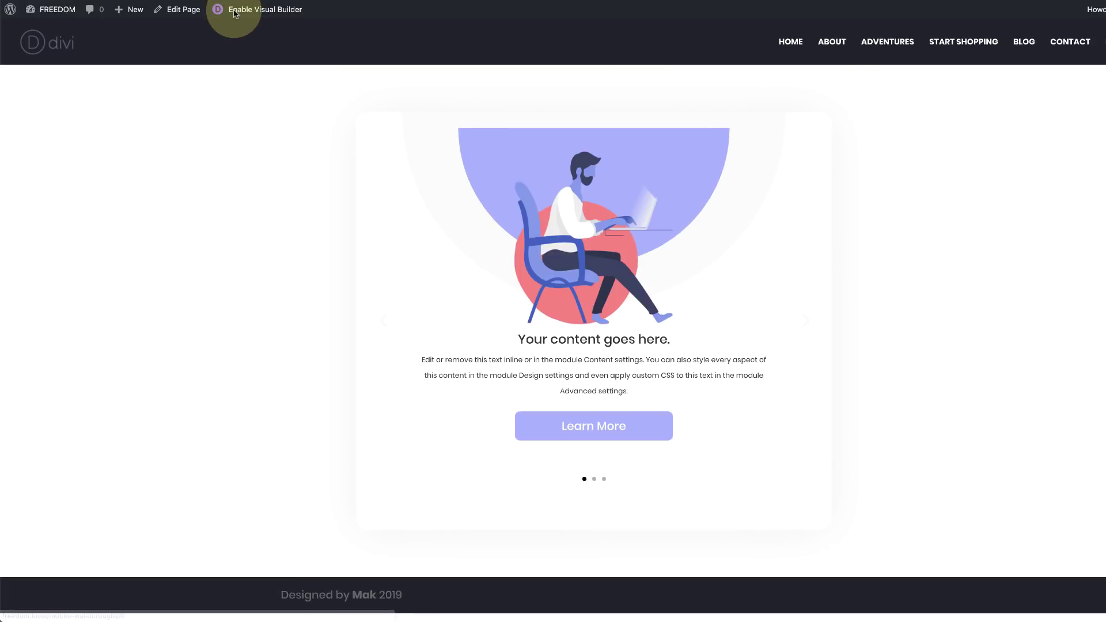
left_click(810, 326)
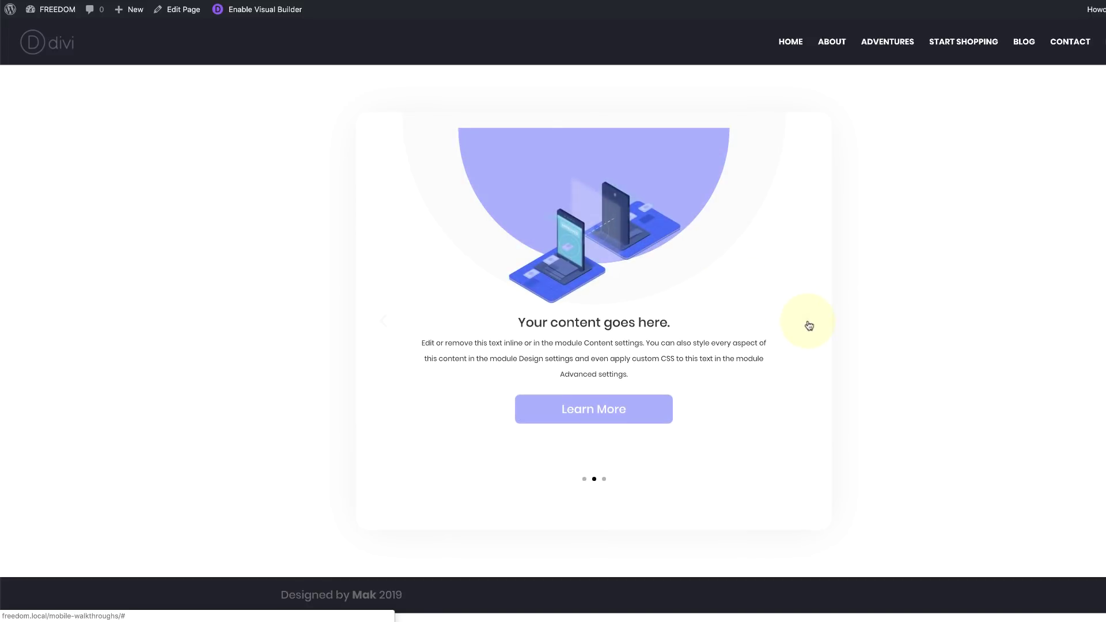
left_click(809, 326)
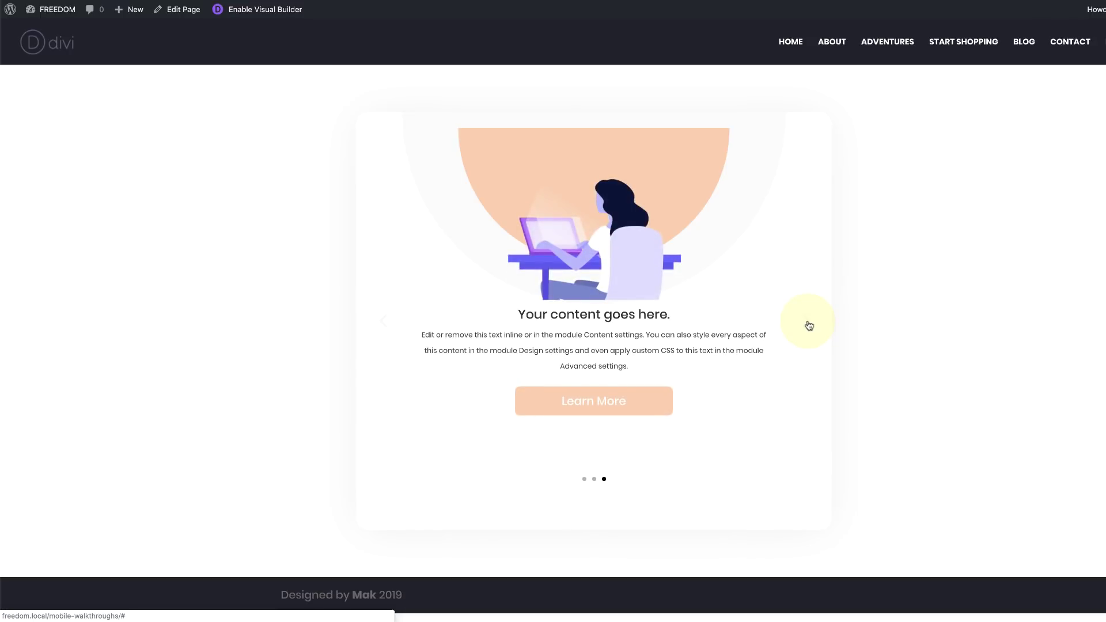